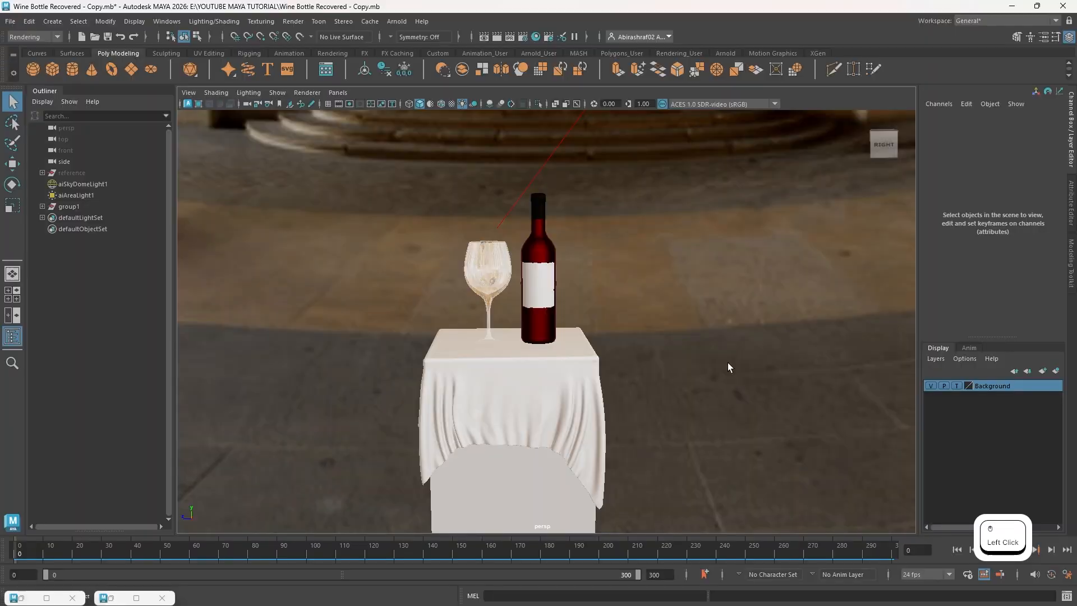
Export only the tablecloth mesh as a Maya ASCII file named "Cloth maya export for substance painter" in the Substance Painter export folder.
click(483, 375)
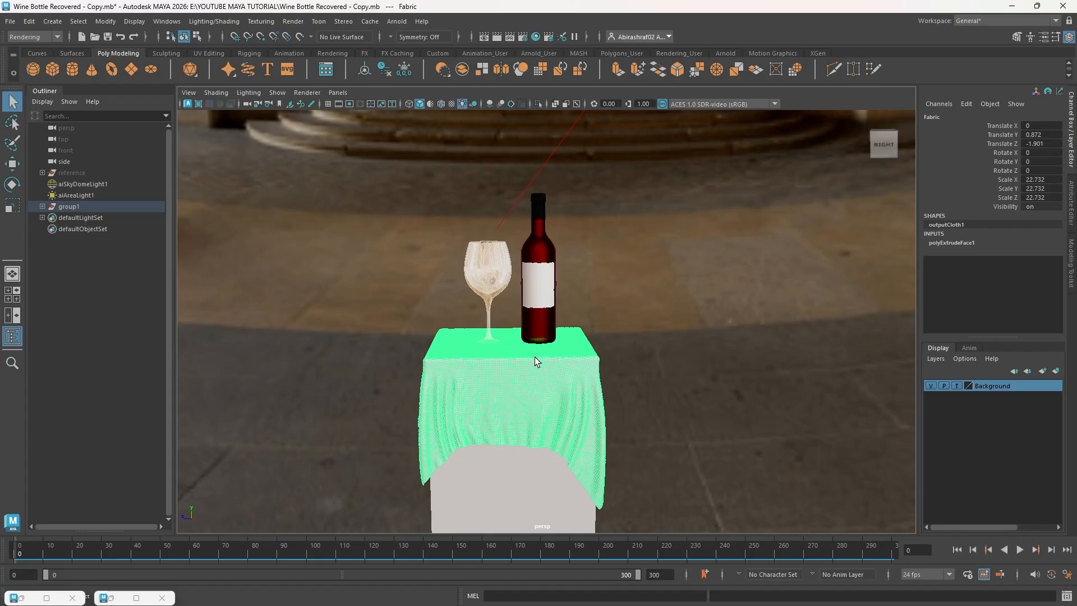
click(510, 365)
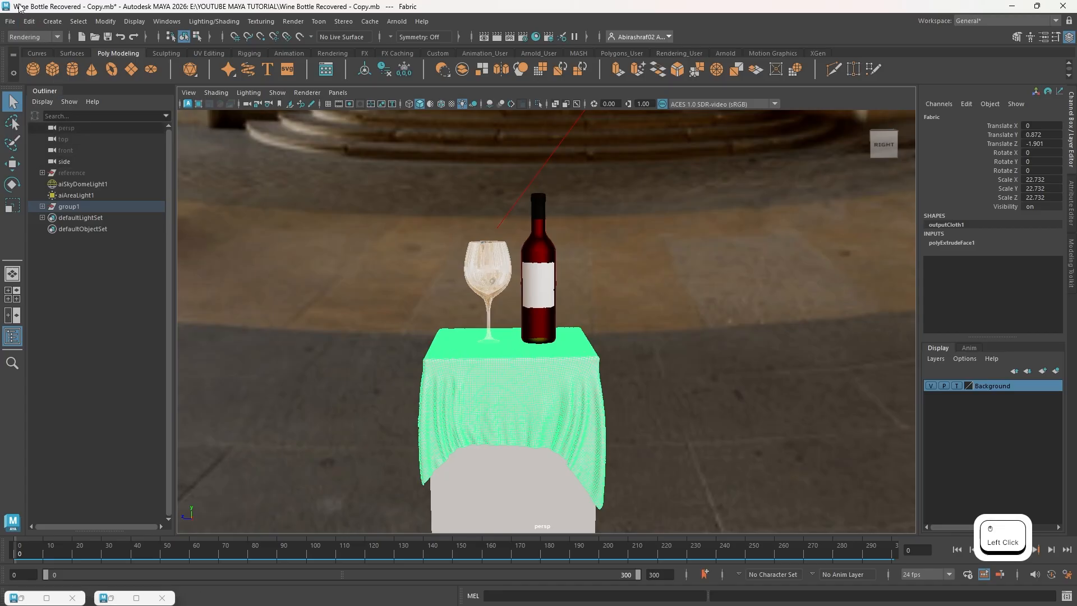
click(12, 22)
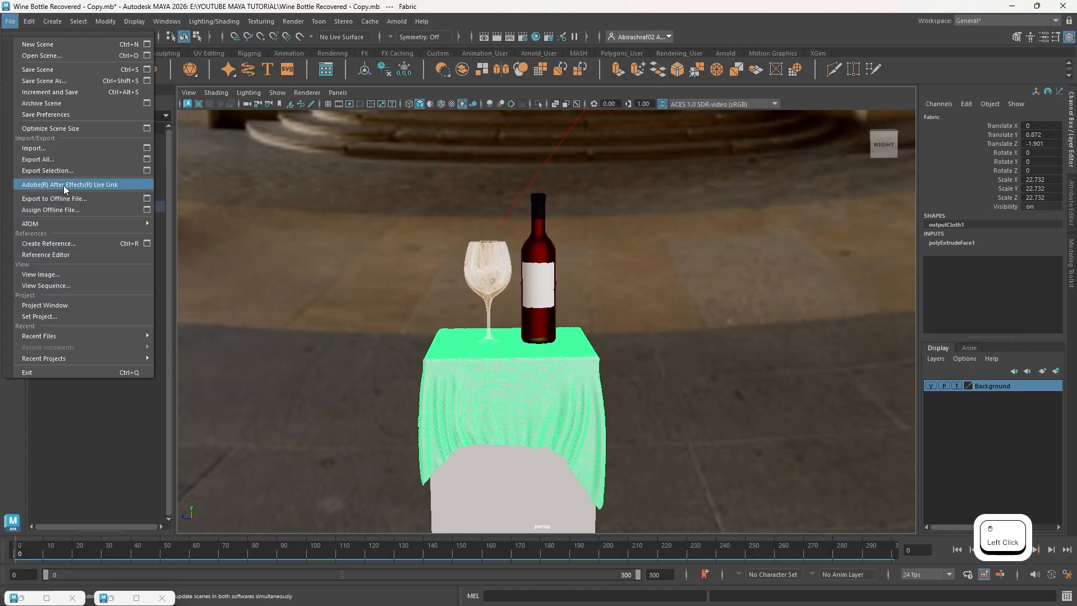
click(111, 169)
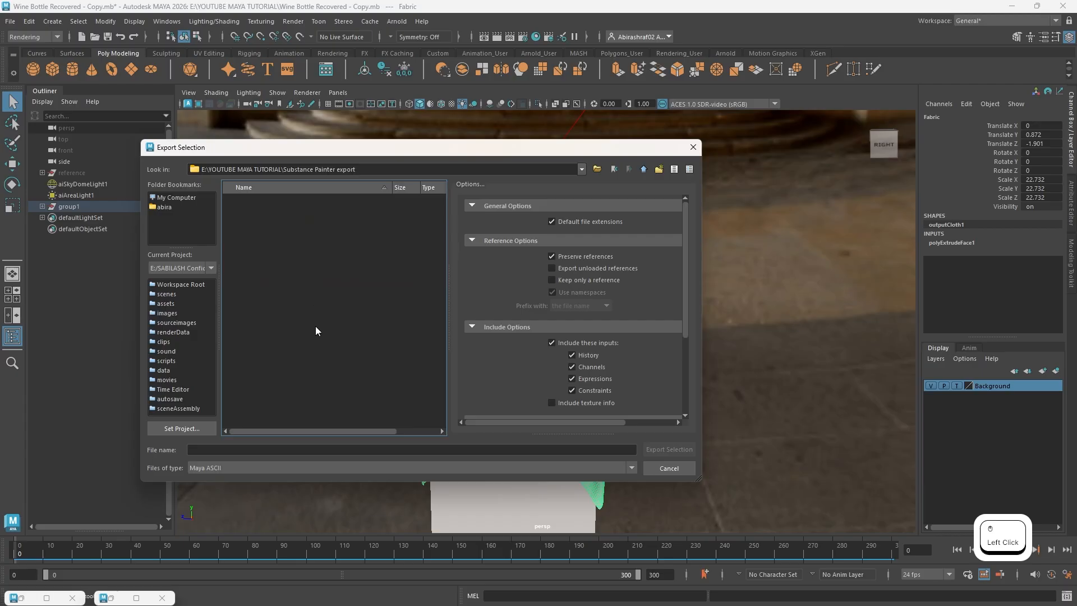
click(283, 450)
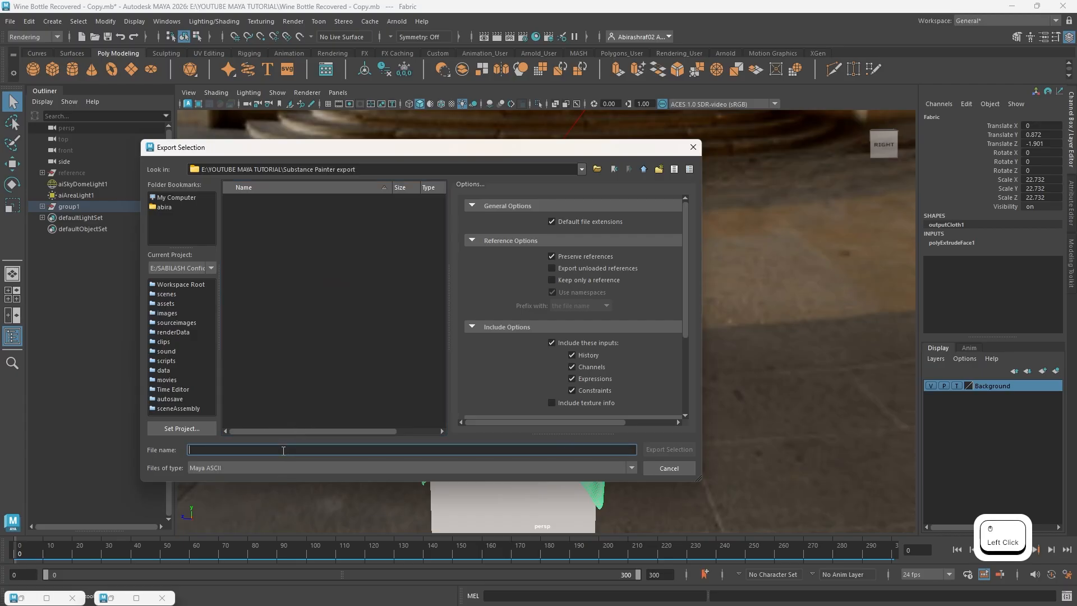
text(C)
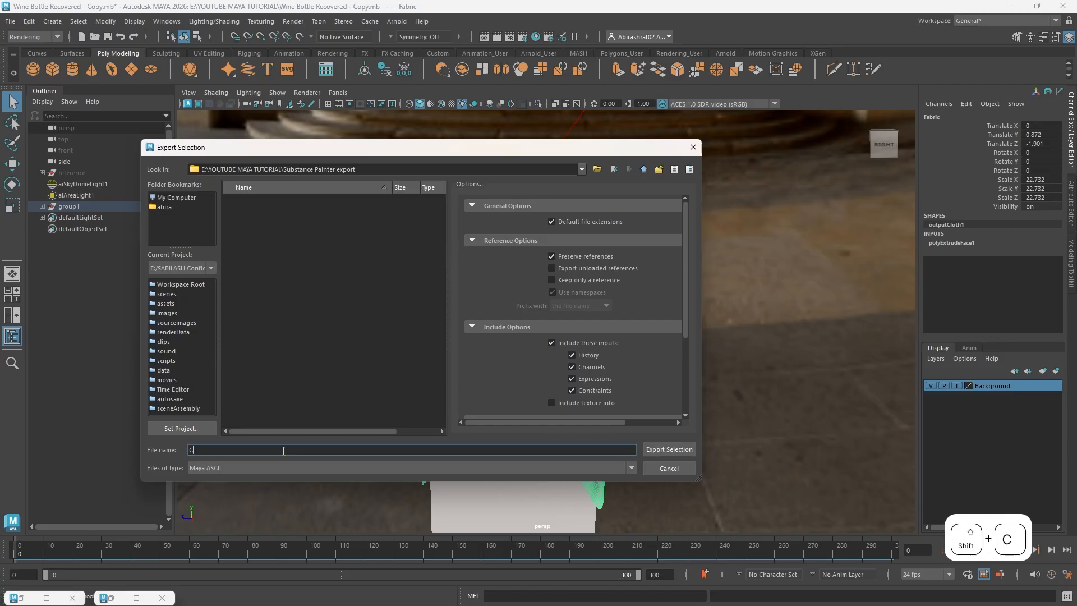
text(loth maya ex)
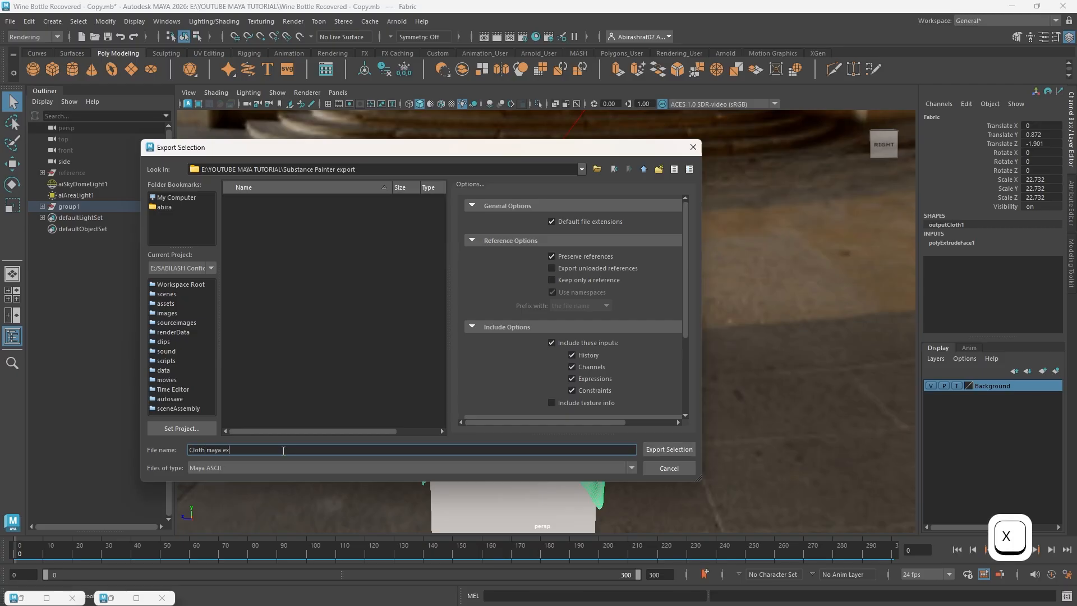
text(port for substance painter)
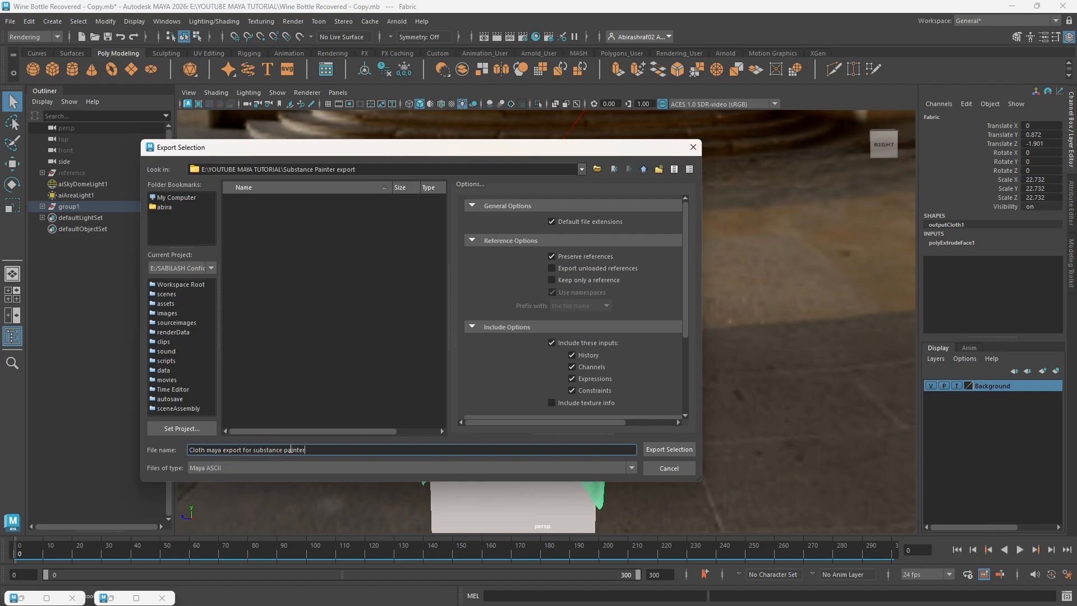
click(668, 449)
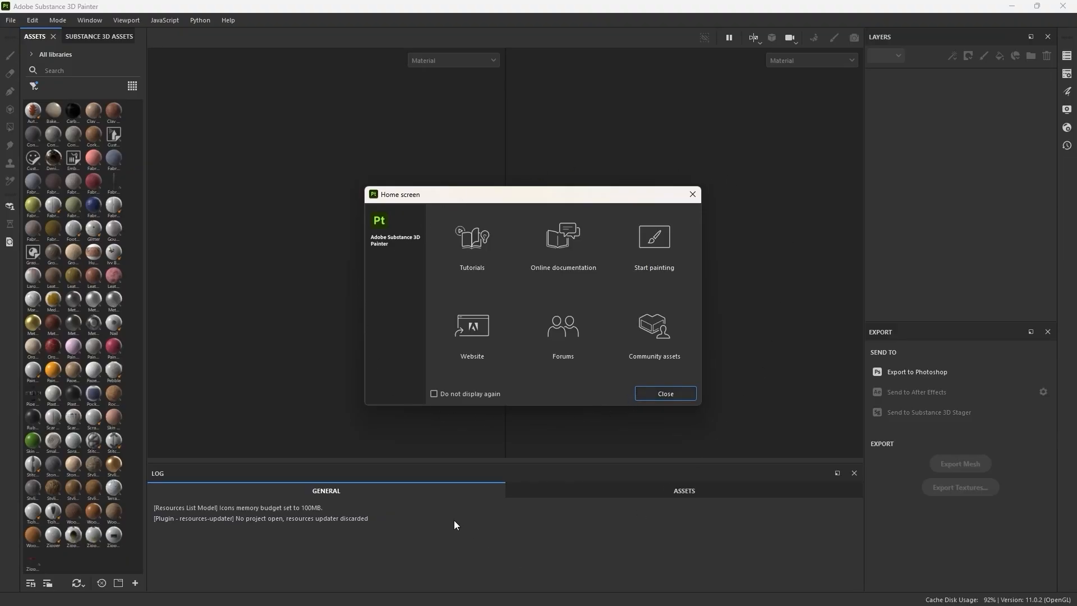
In Substance 3D Painter, dismiss the home screen and start a new project with "Fabric export out of Maya.fbx" as its mesh.
click(667, 393)
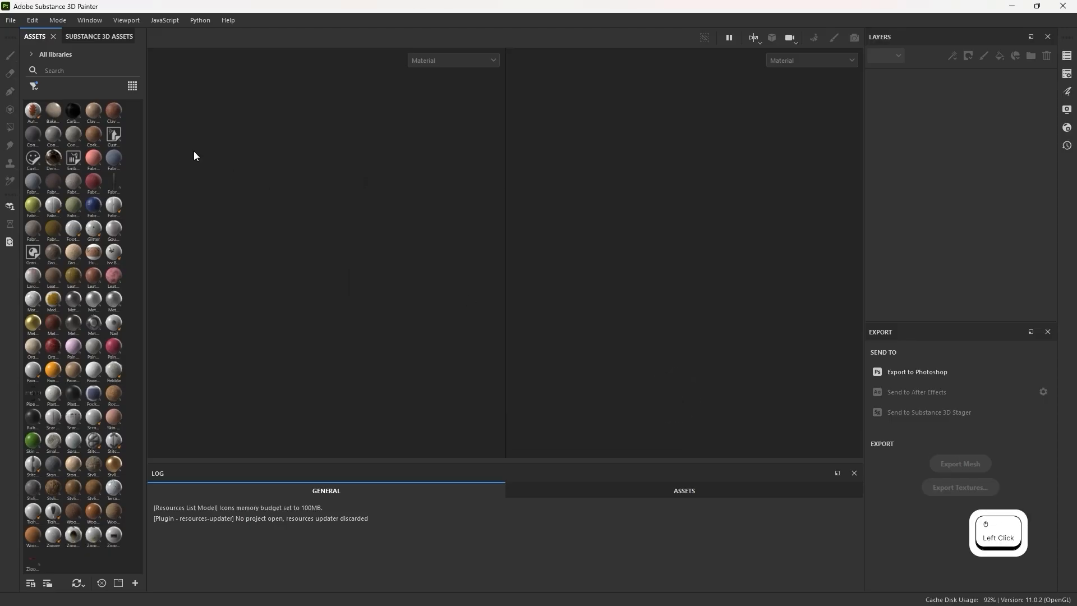
click(11, 21)
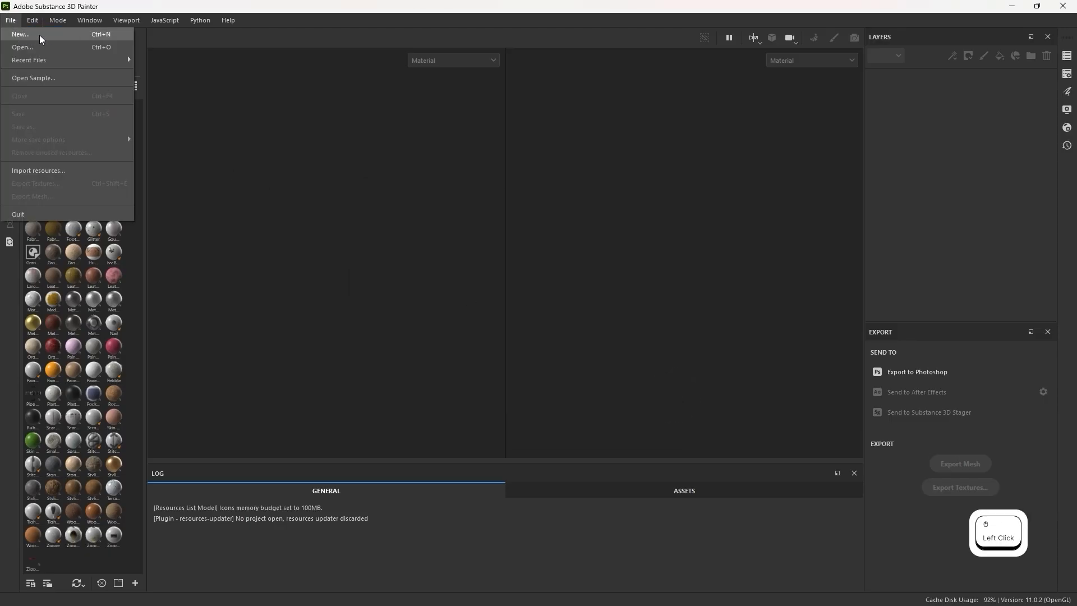
click(31, 35)
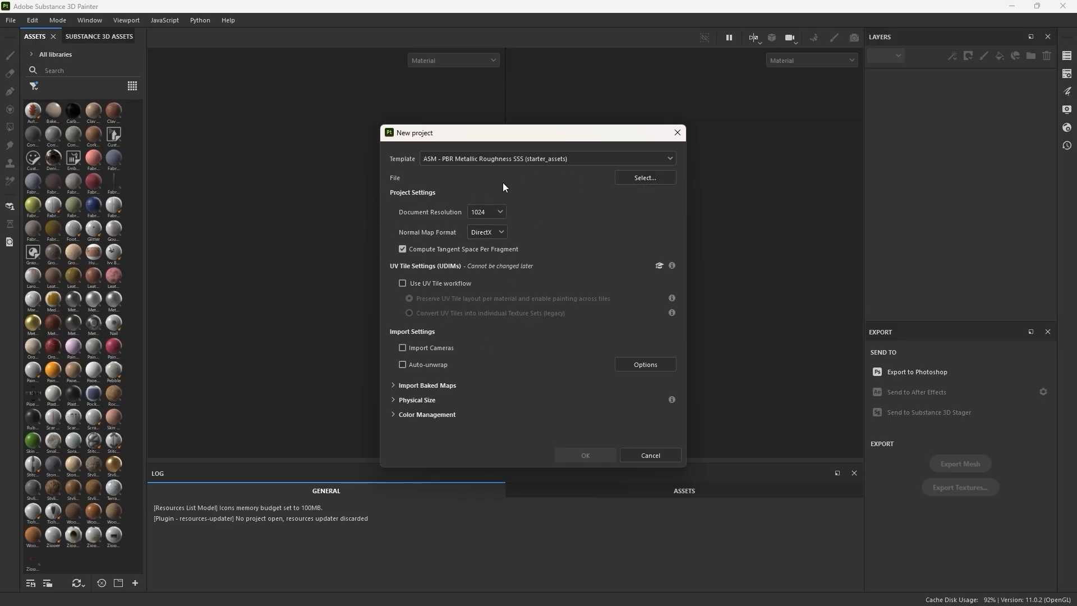
click(645, 179)
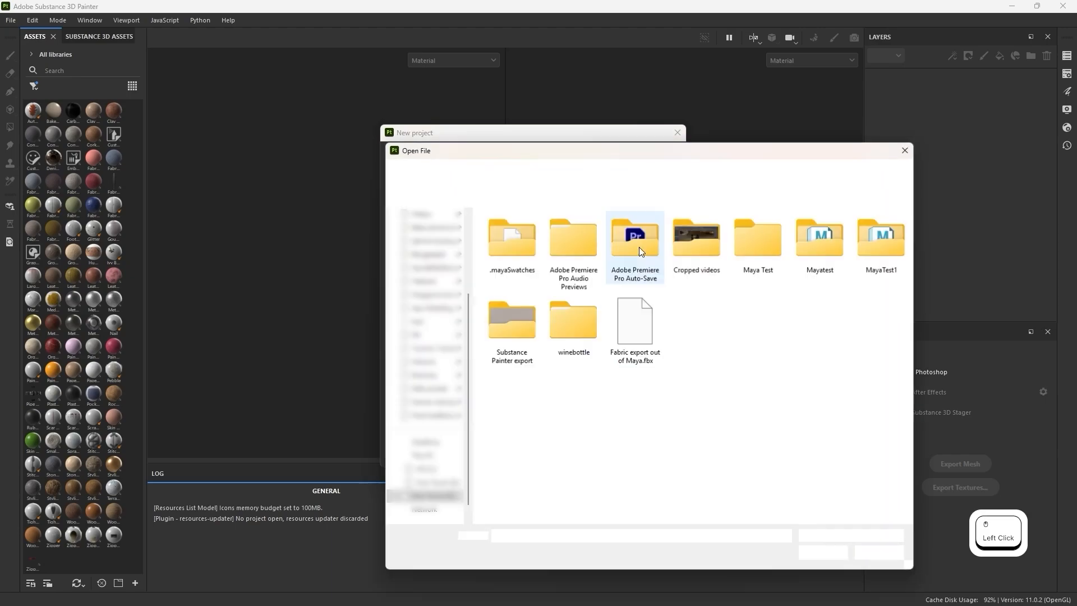
click(629, 338)
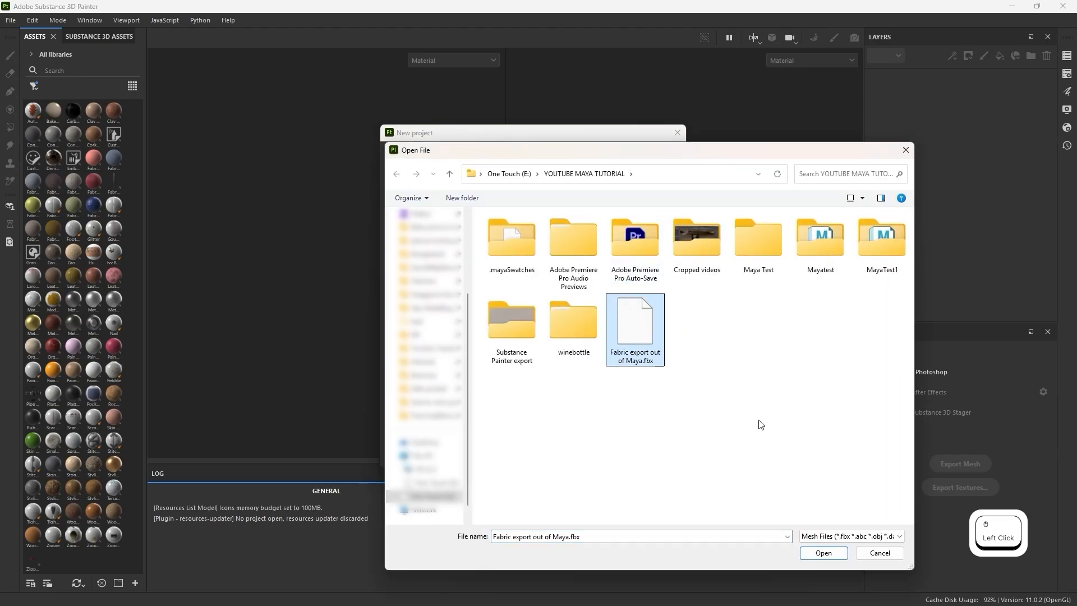
click(824, 554)
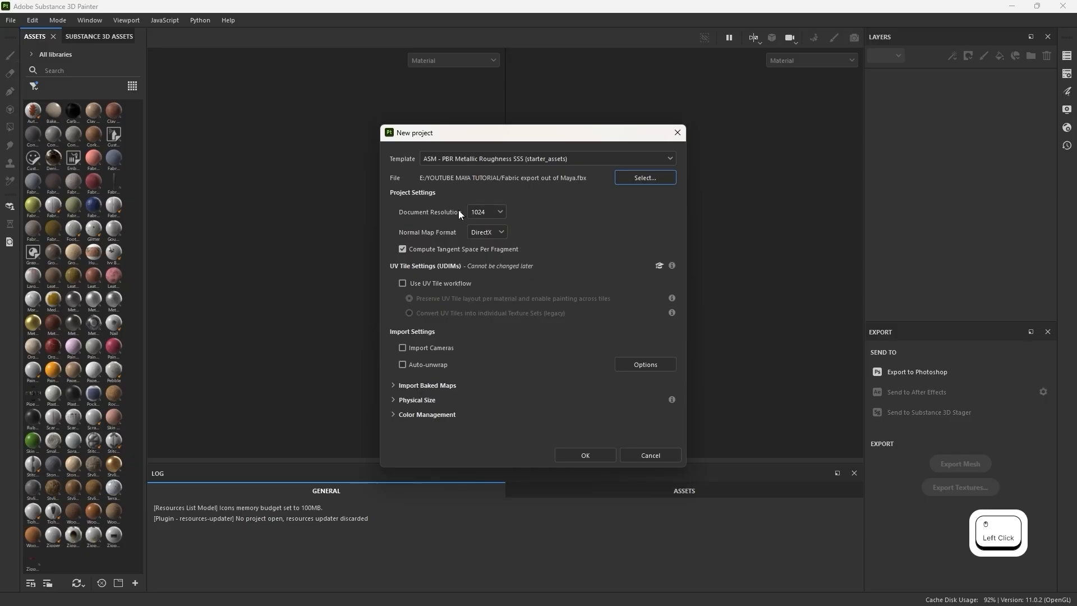
Set the new project's document resolution to 4096 and create the project.
click(500, 211)
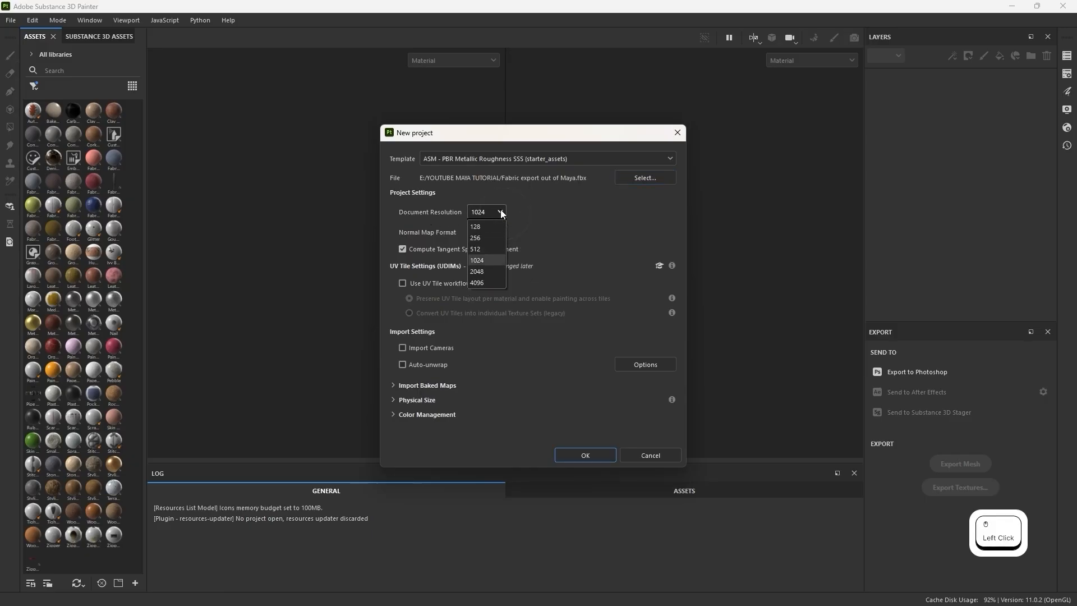
click(483, 283)
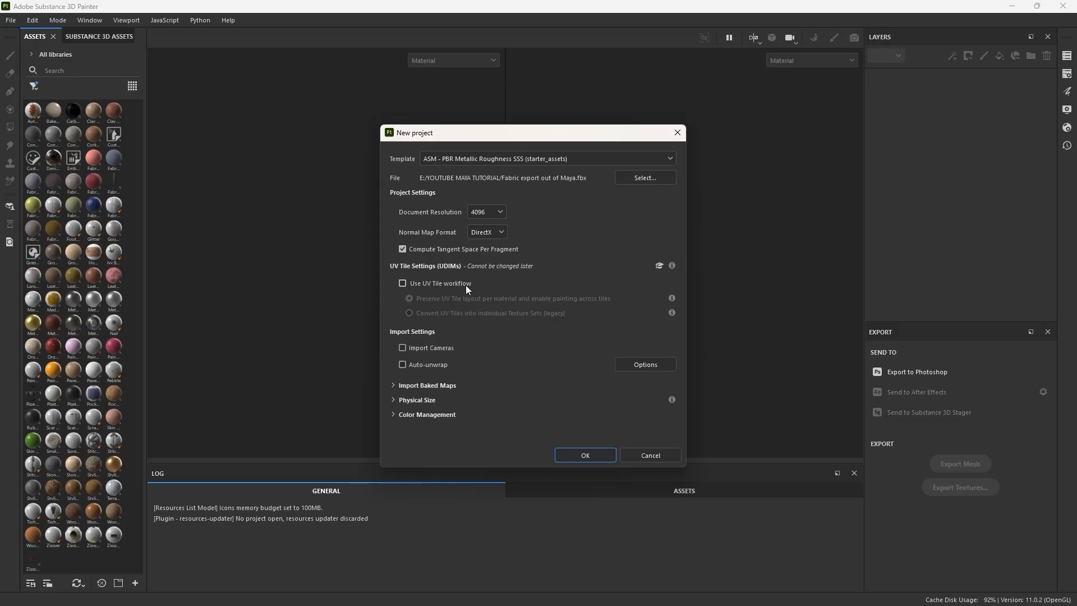
click(402, 365)
click(403, 364)
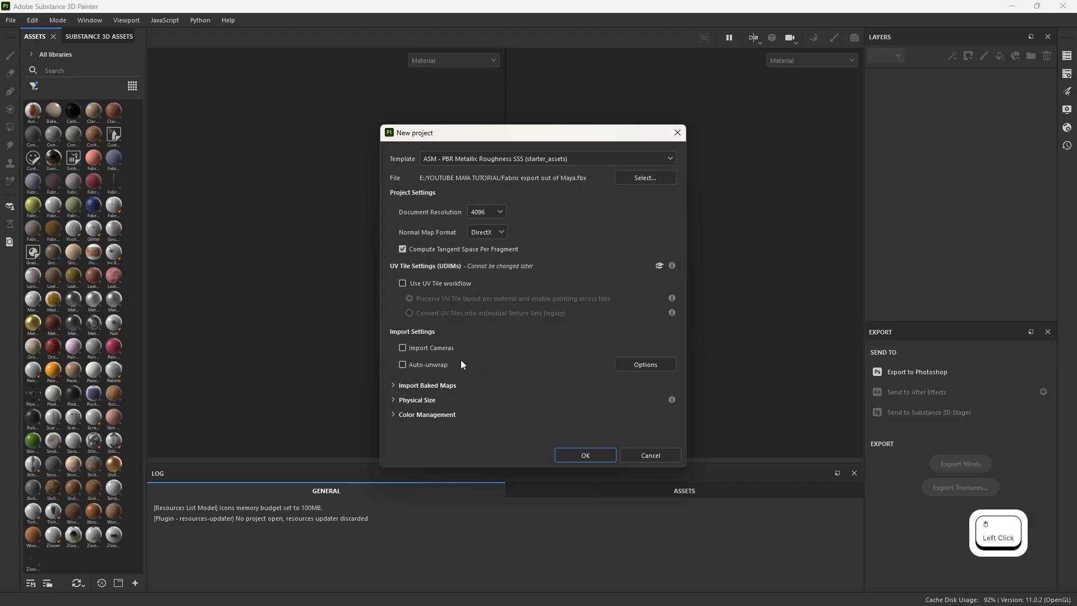
click(583, 455)
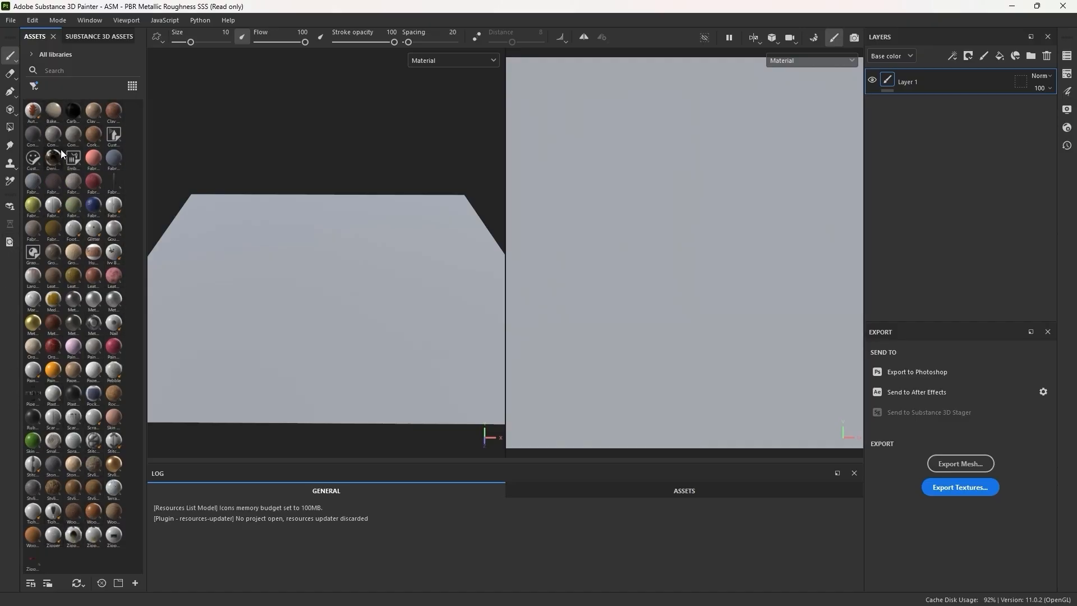
Preview a few base materials in the asset library and filter the library to smart materials.
mouse_move(55, 112)
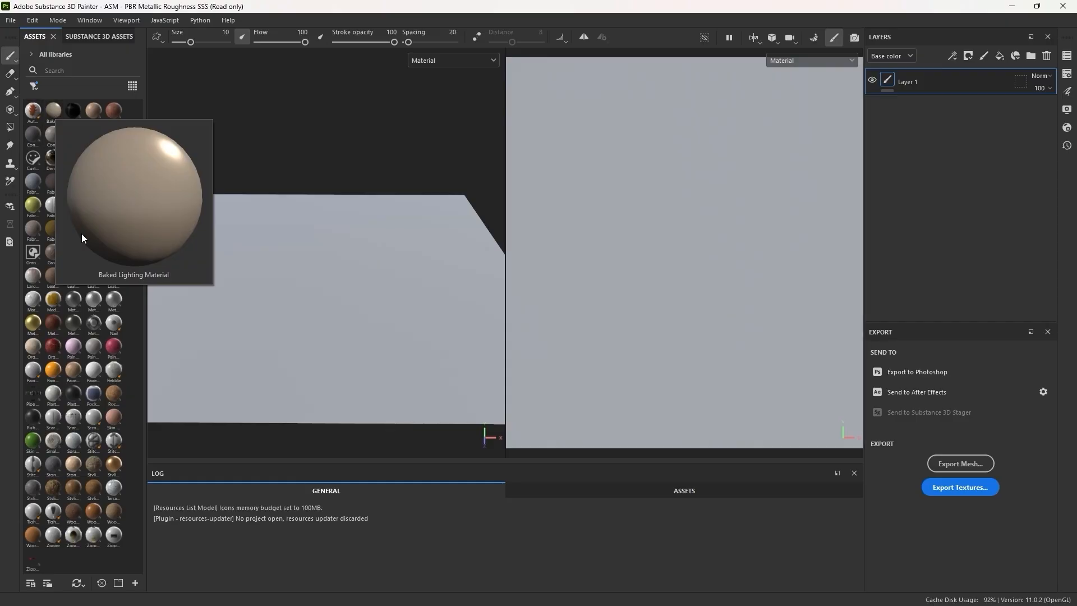
mouse_move(50, 208)
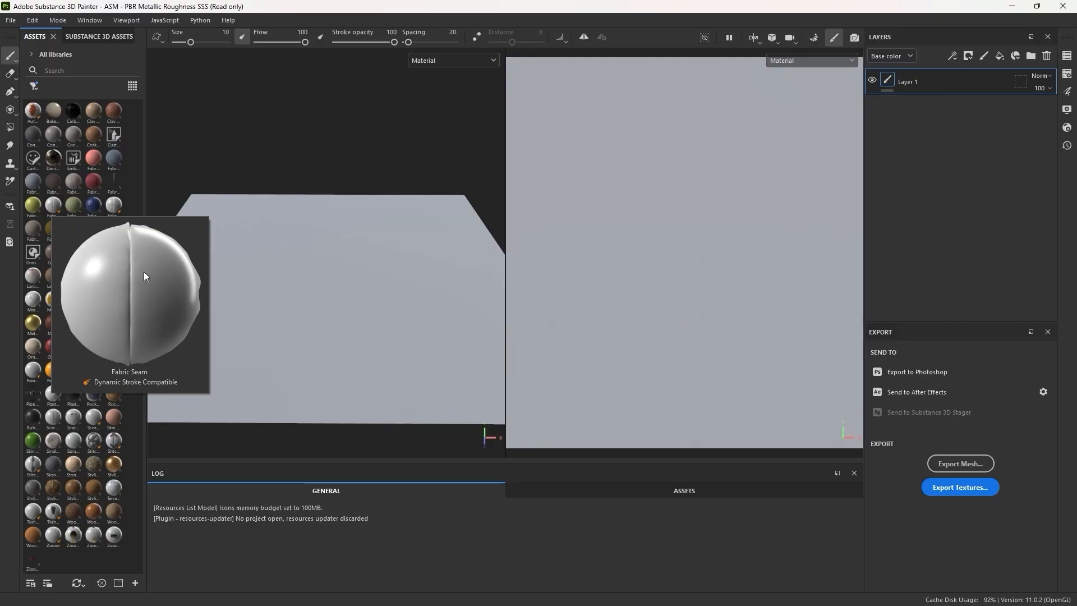
mouse_move(96, 436)
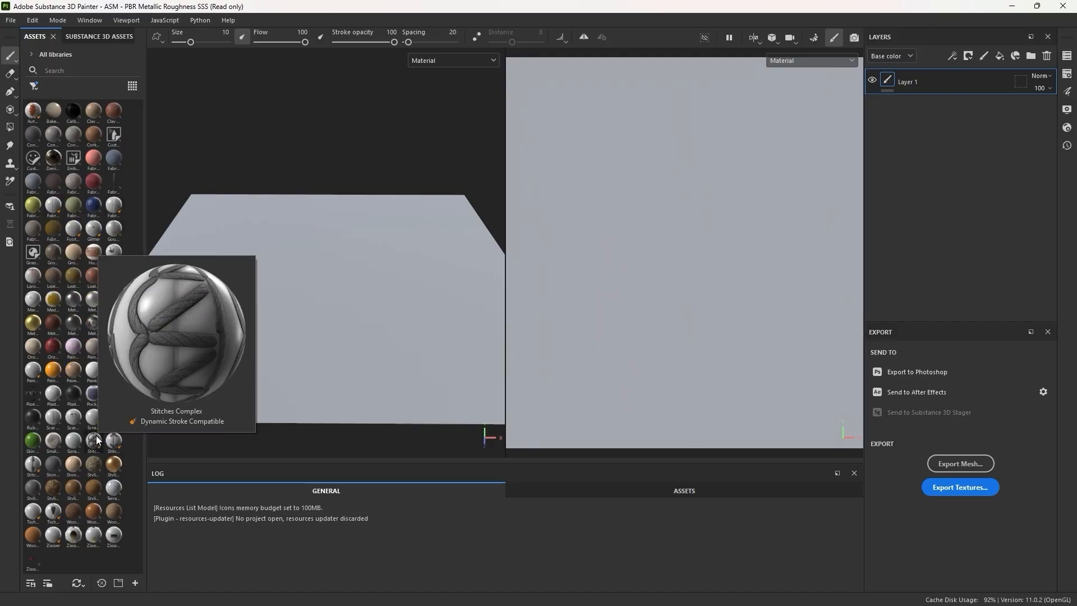
mouse_move(38, 323)
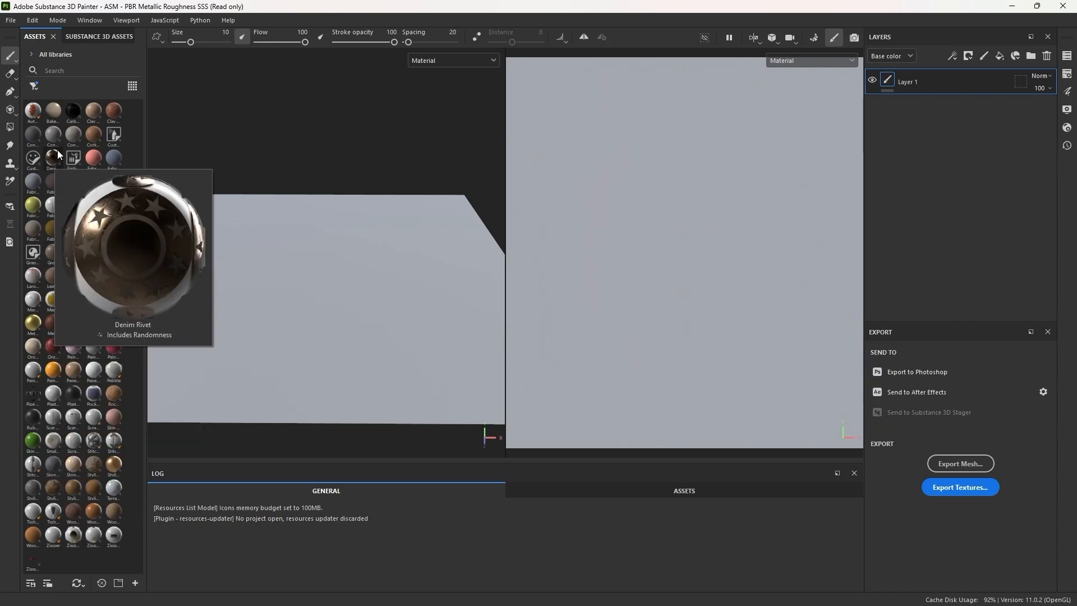
mouse_move(93, 116)
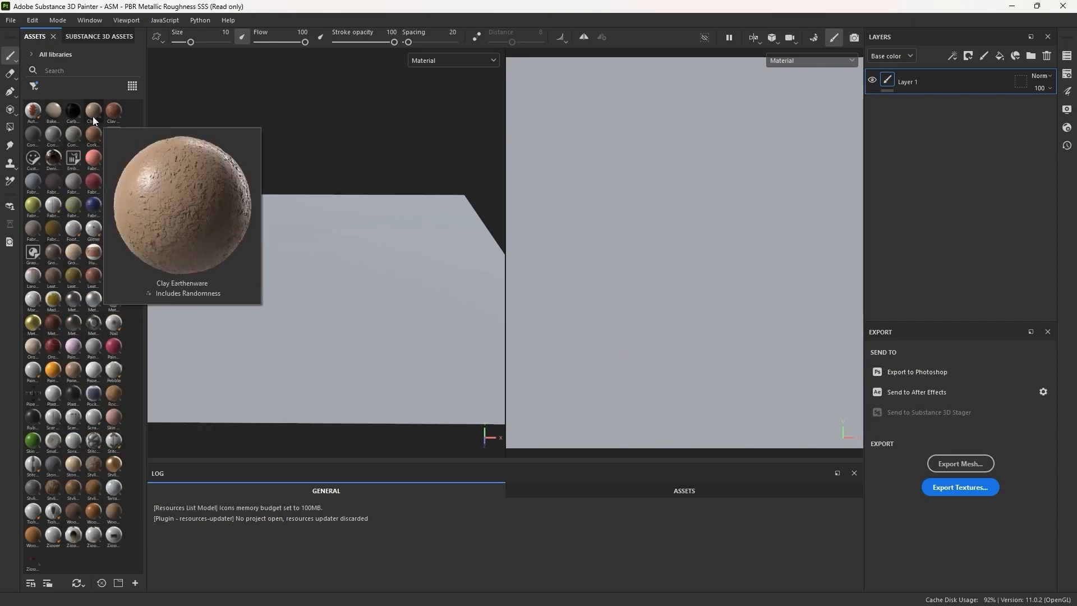
click(33, 88)
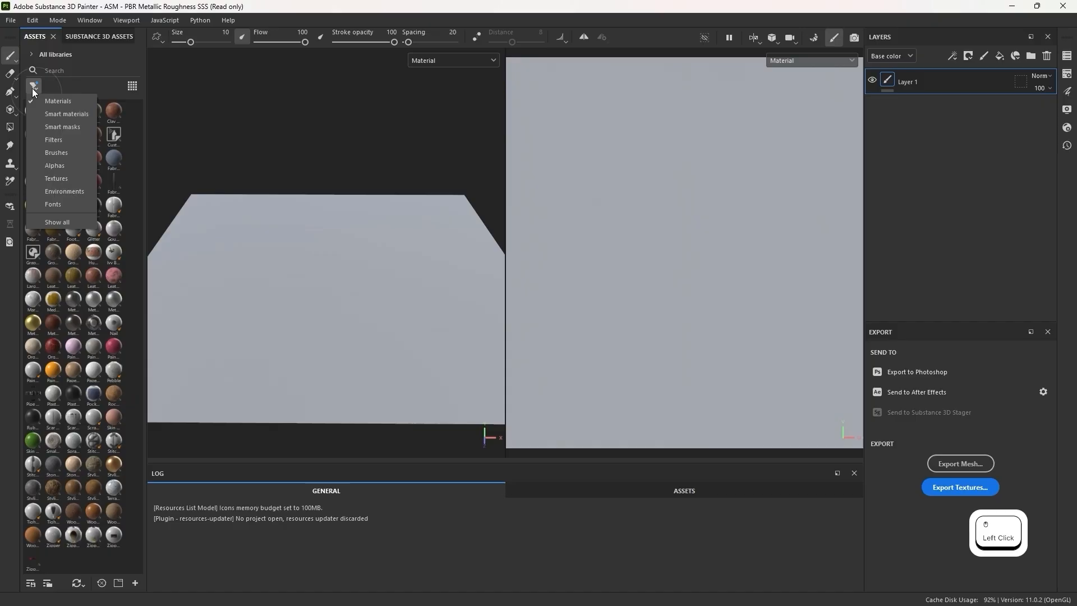
click(58, 113)
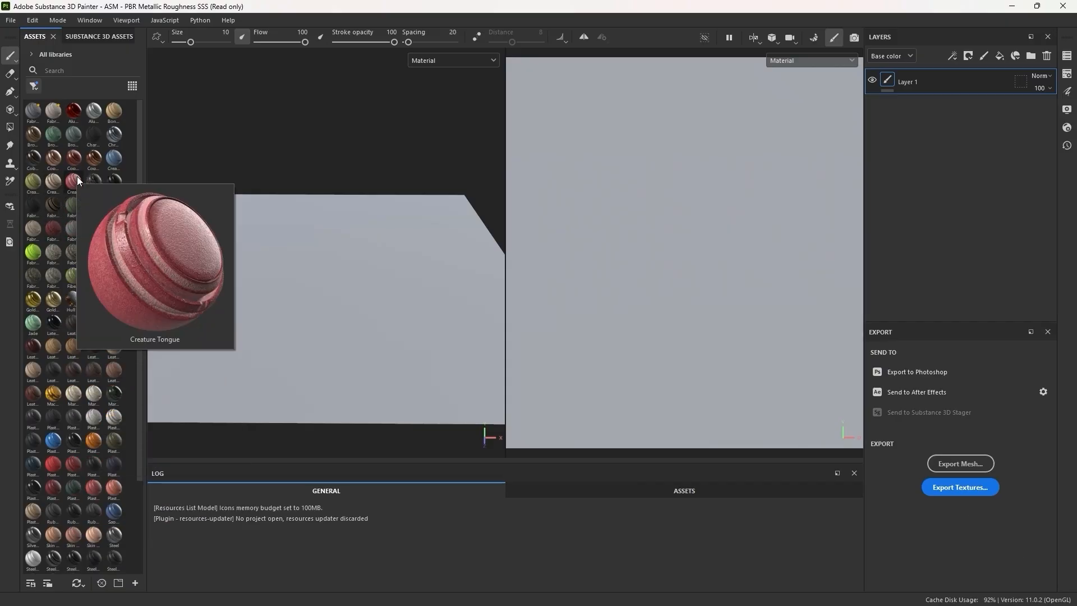
Browse the smart materials and apply Fabric Synthetic Dots to the cloth mesh.
mouse_move(73, 112)
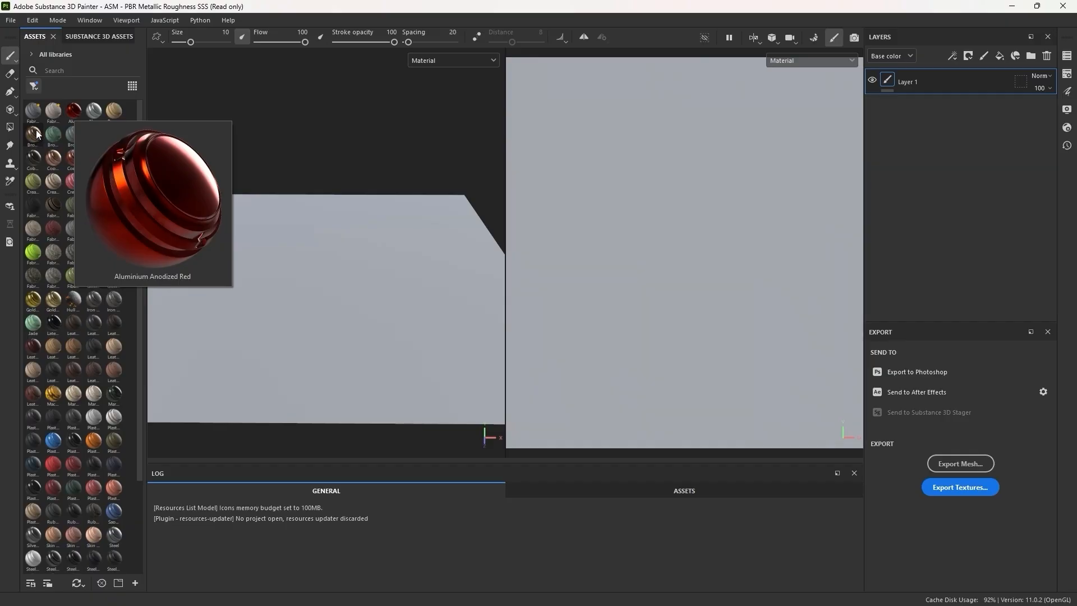
scroll(84, 443, down, 5)
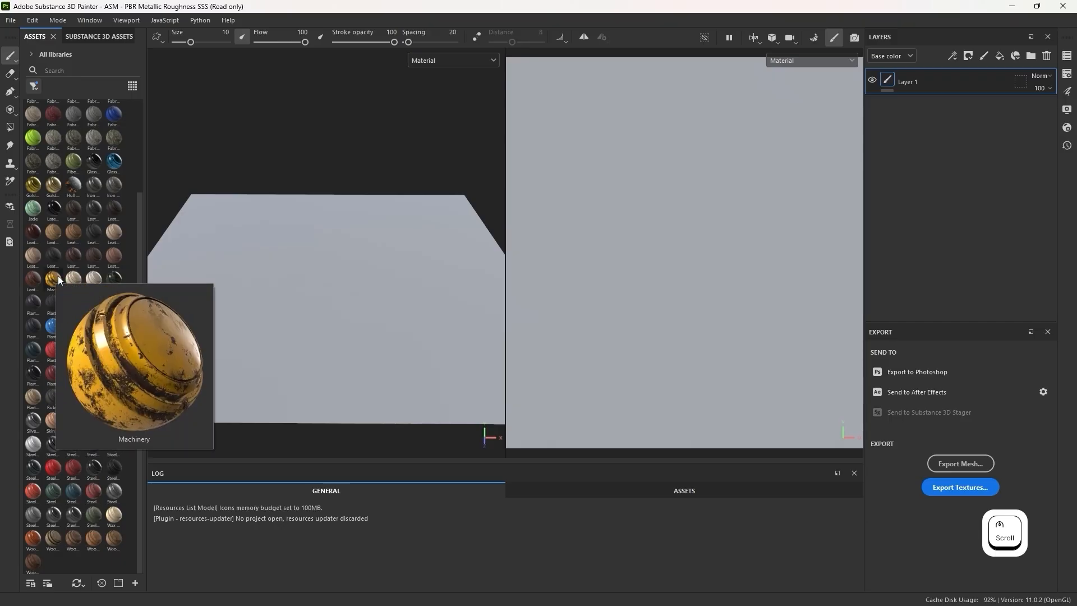
mouse_move(75, 278)
scroll(76, 280, up, 5)
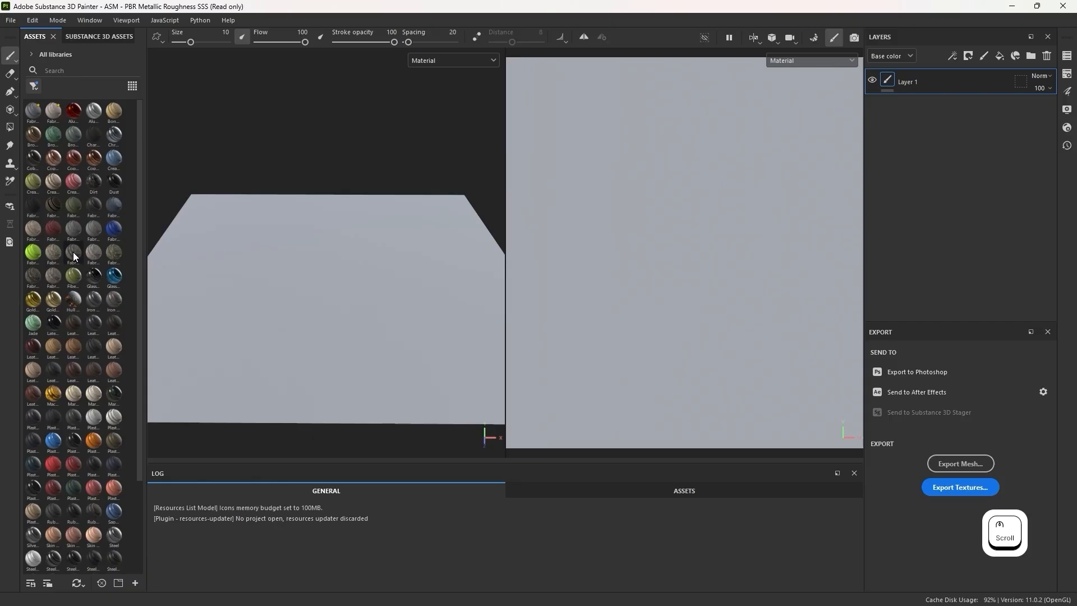
mouse_move(67, 251)
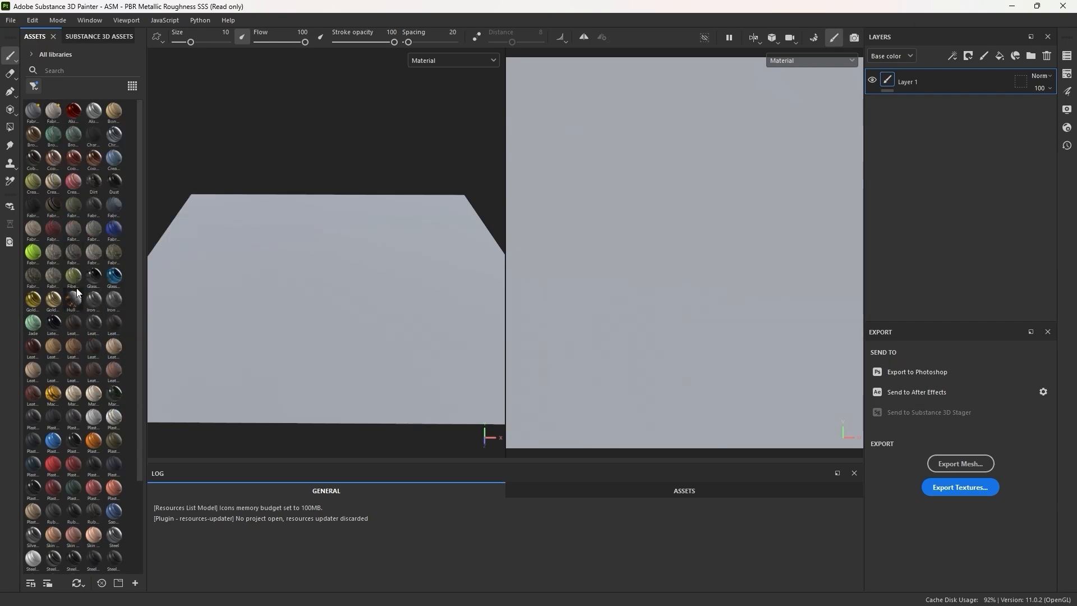
click(53, 112)
drag(52, 115, 361, 288)
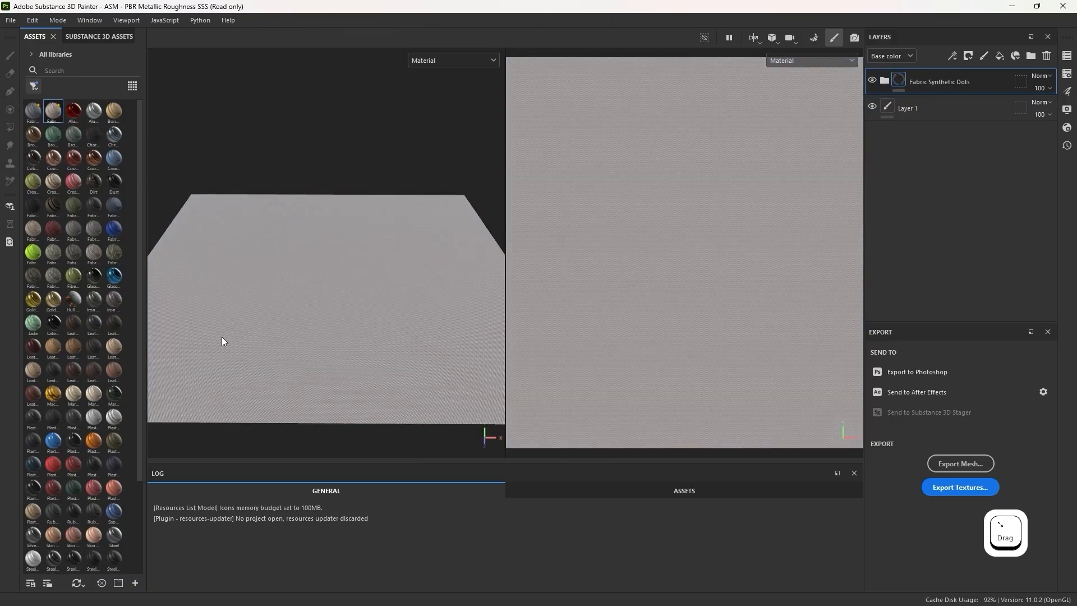
Examine the dotted fabric material on the cloth up close and from different angles in the 3D view.
scroll(324, 362, up, 10)
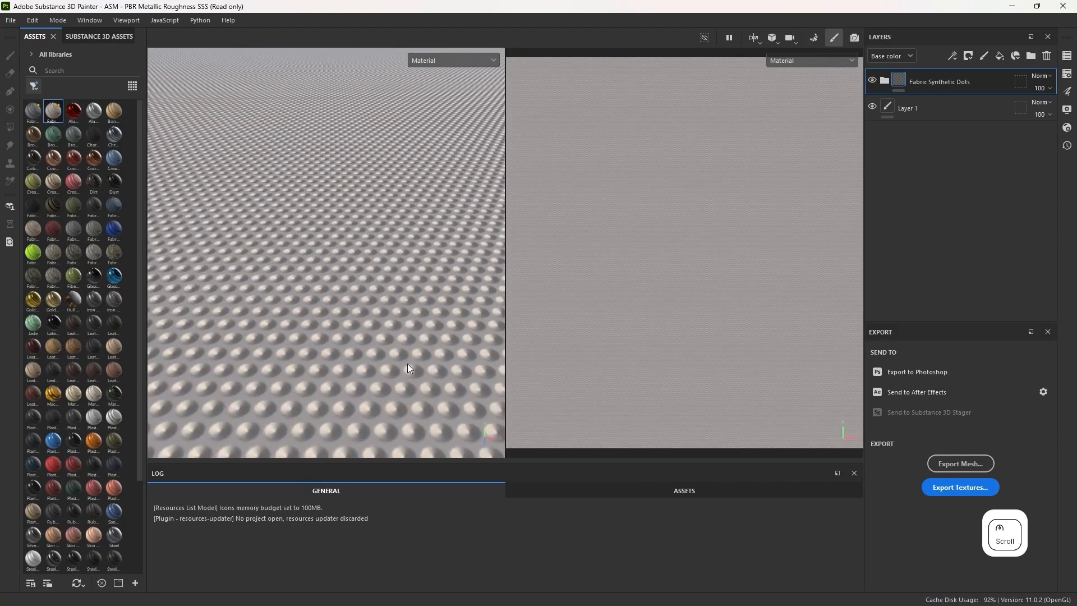
scroll(314, 321, down, 10)
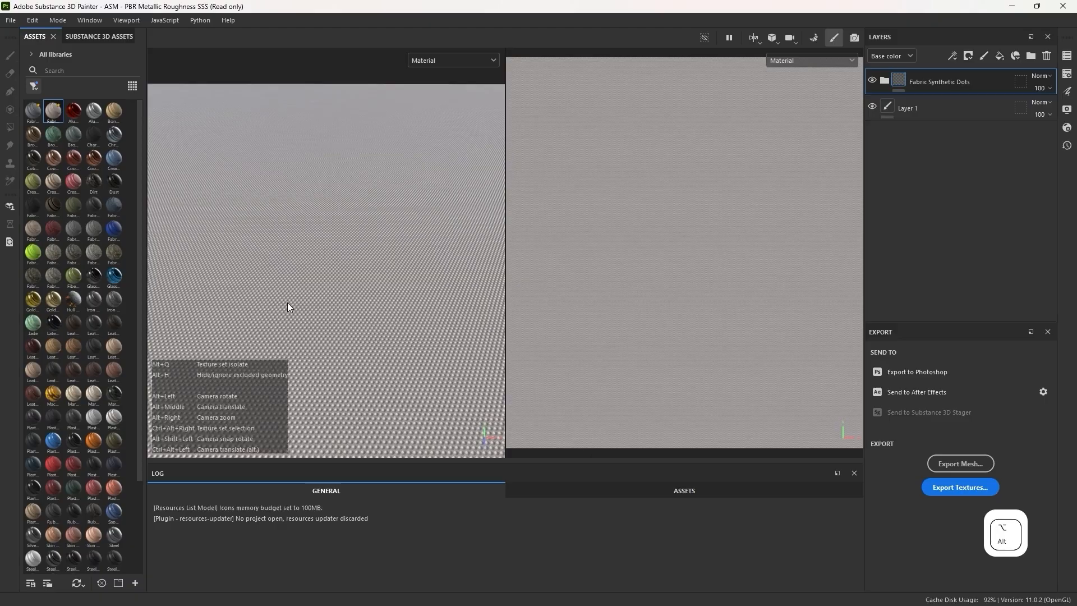
alt+drag(288, 302, 271, 279)
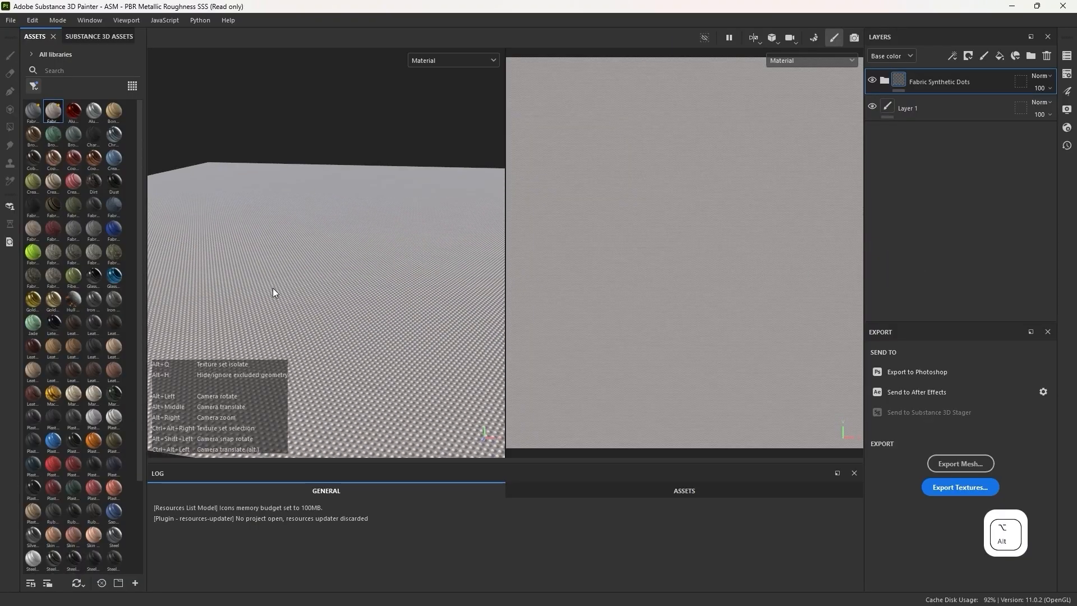
alt+drag(272, 288, 392, 346)
alt+middle_drag(392, 346, 268, 292)
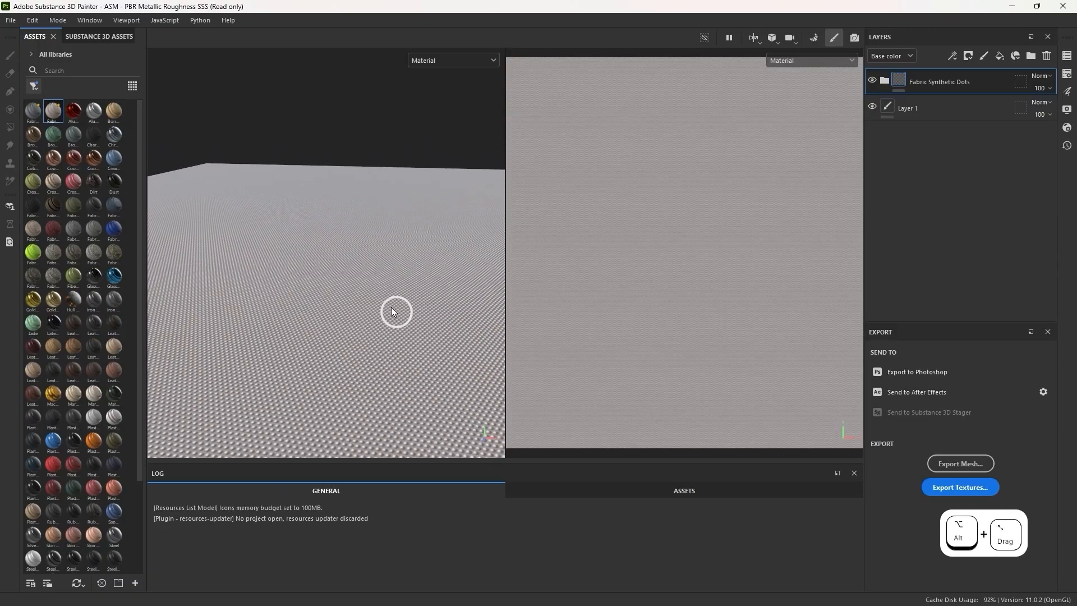
Try the Fabric WOODLAND Used and Glass Visor smart materials on the cloth mesh.
scroll(365, 306, down, 2)
scroll(367, 305, up, 1)
scroll(267, 300, up, 5)
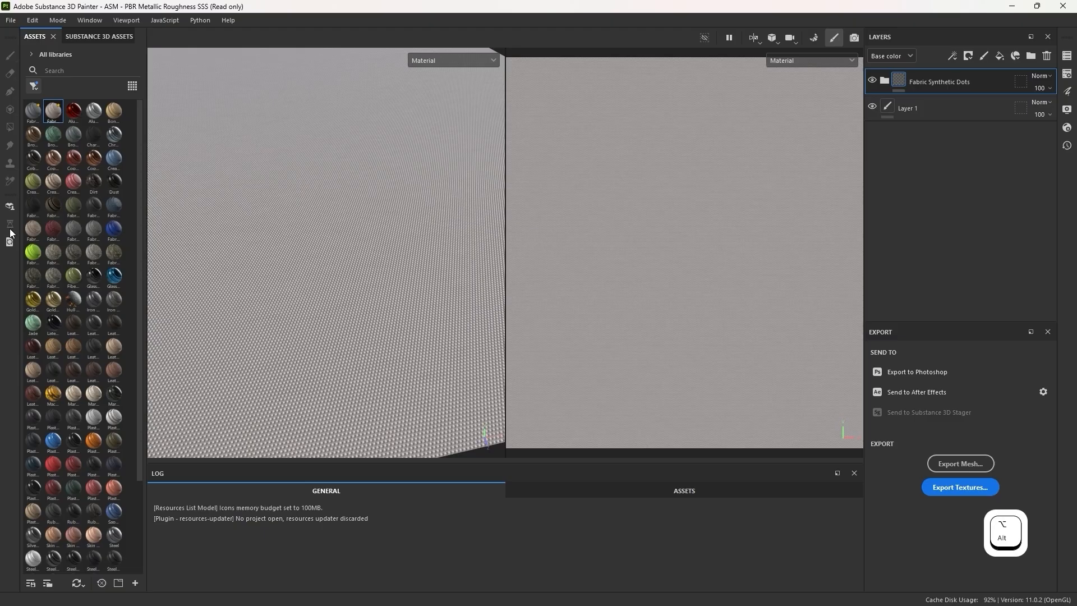
drag(52, 273, 393, 224)
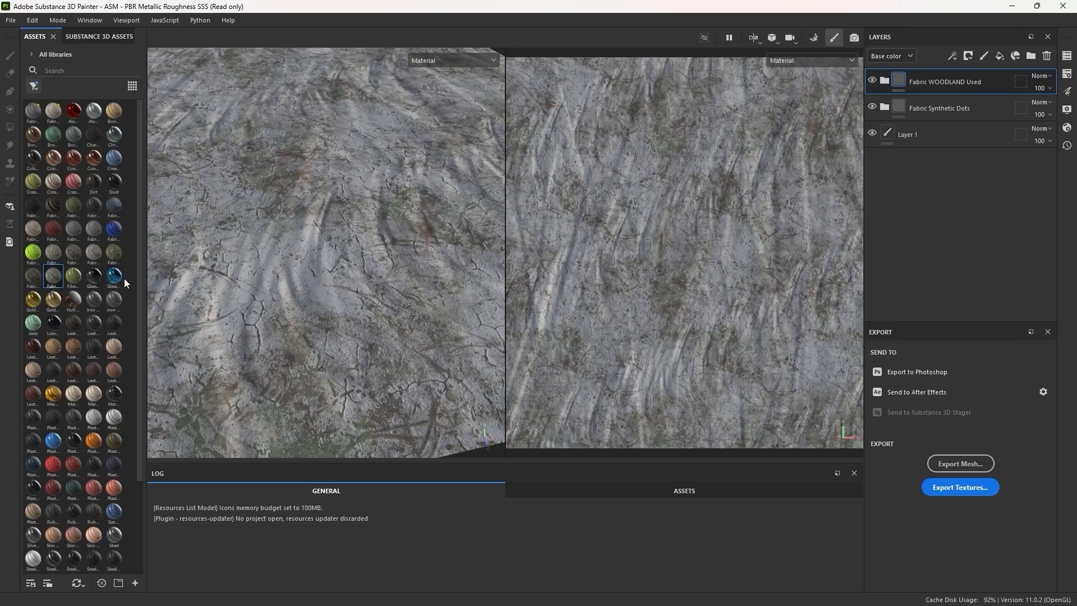
drag(115, 275, 342, 190)
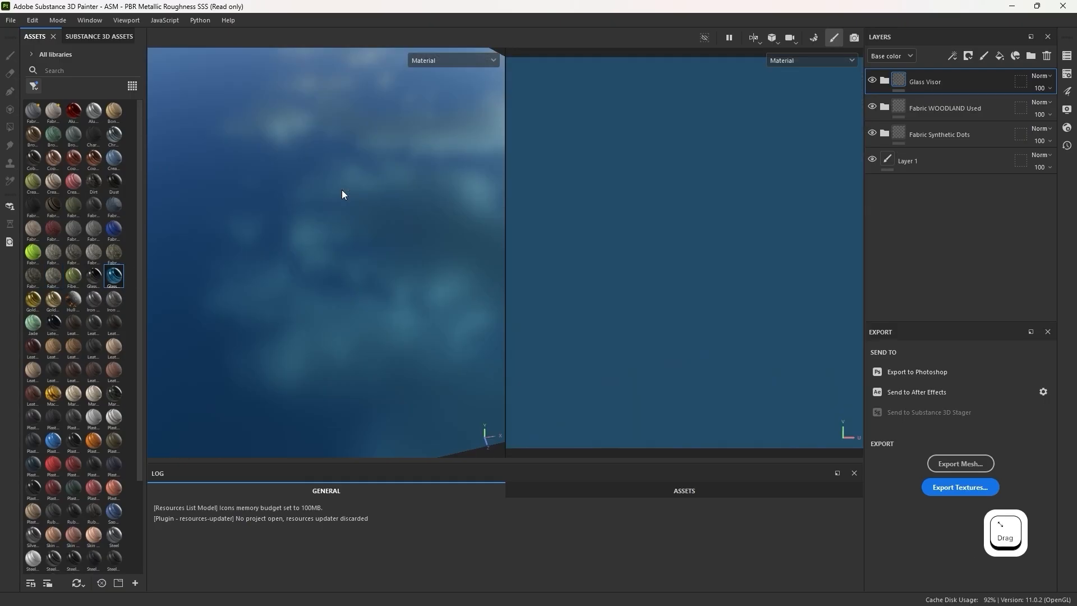
Examine the Glass Visor material on the cloth and compare the cloth with that layer hidden and shown.
scroll(341, 251, down, 5)
scroll(338, 243, up, 5)
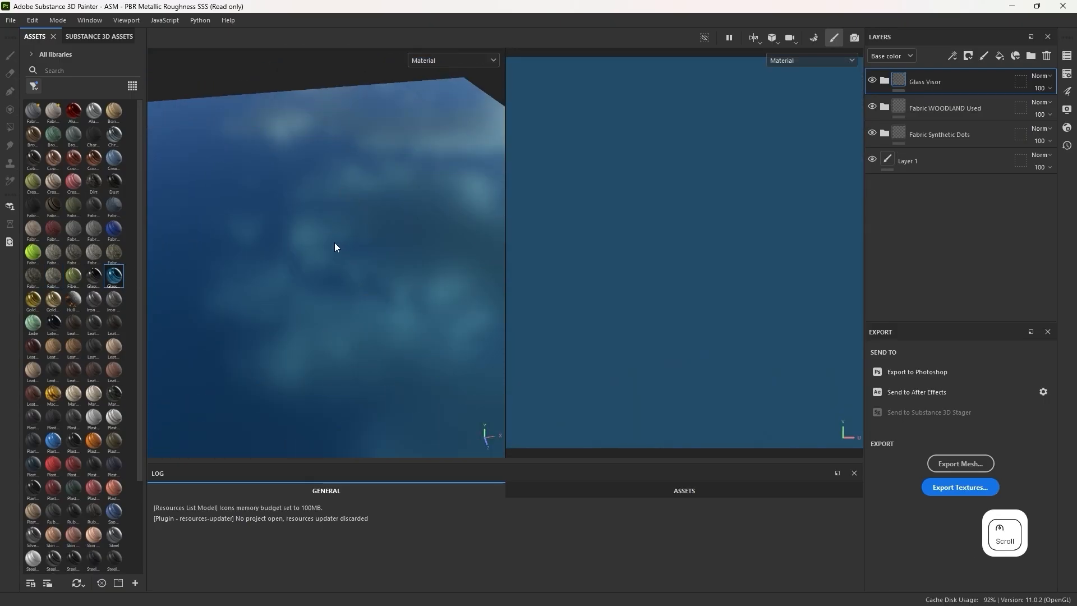
alt+drag(399, 283, 365, 279)
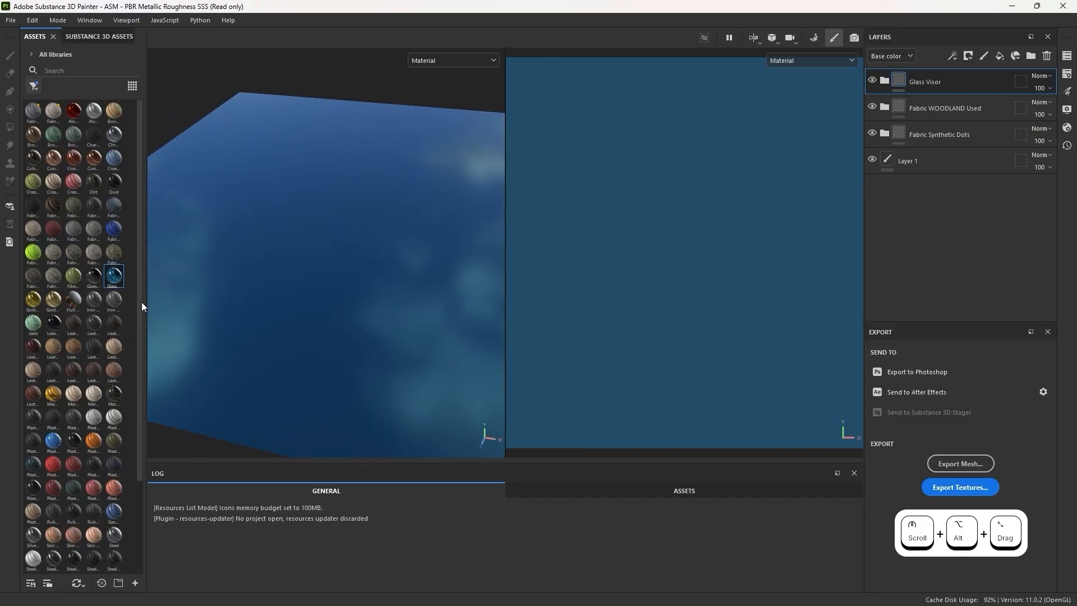
mouse_move(112, 283)
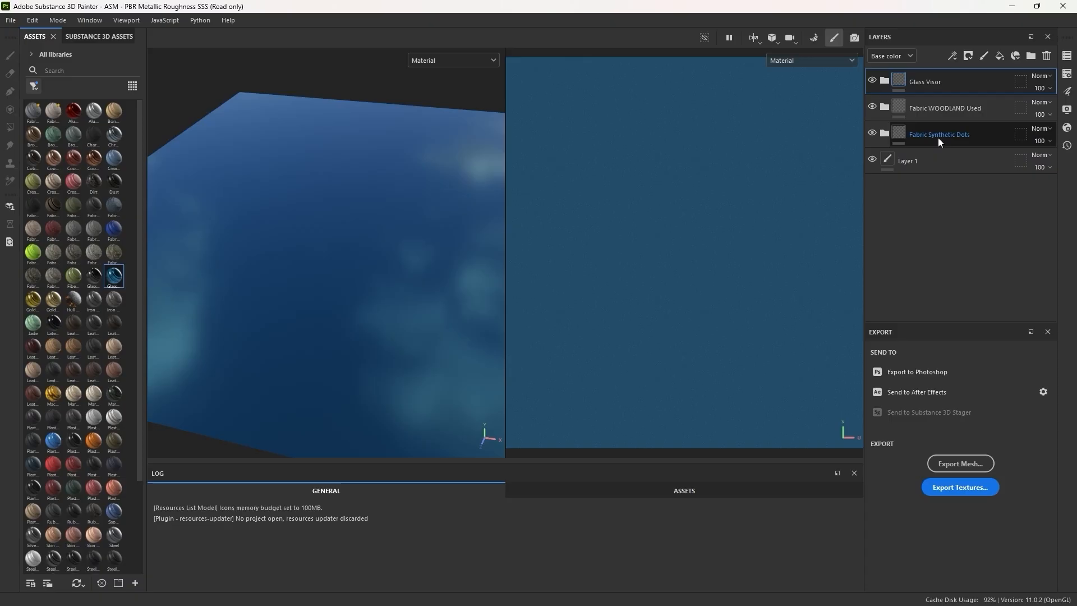
click(872, 82)
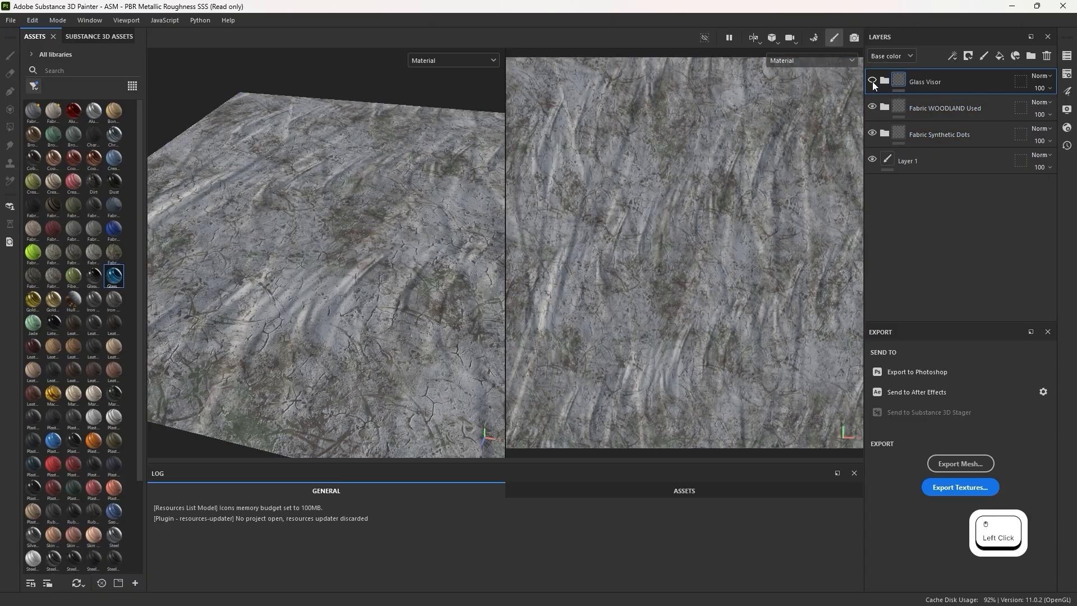
click(872, 81)
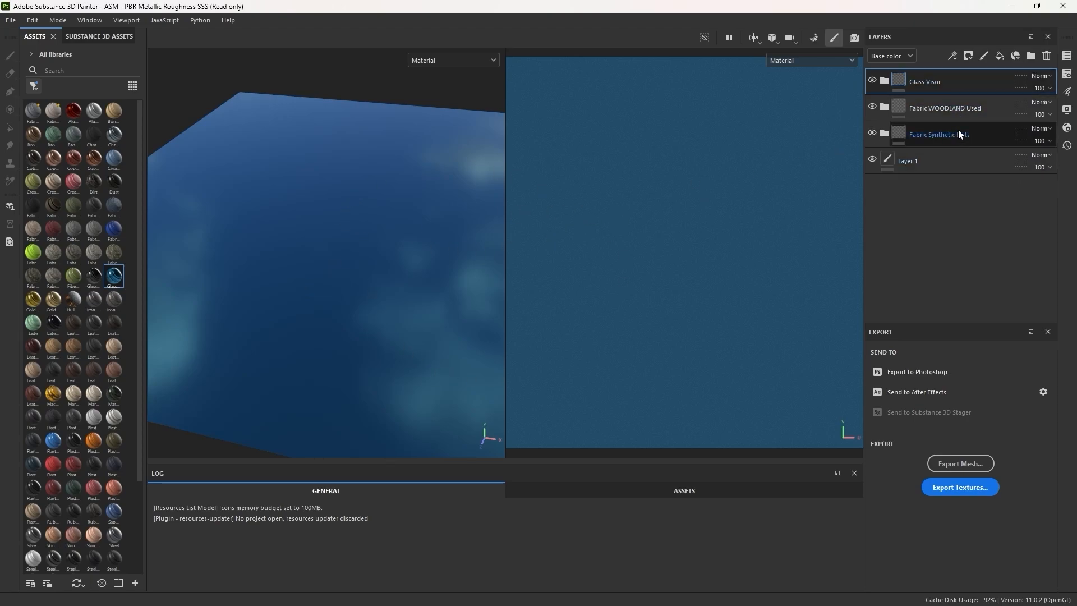
Delete the Glass Visor, Fabric WOODLAND Used and Layer 1 layers, keeping only Fabric Synthetic Dots.
click(946, 83)
click(938, 78)
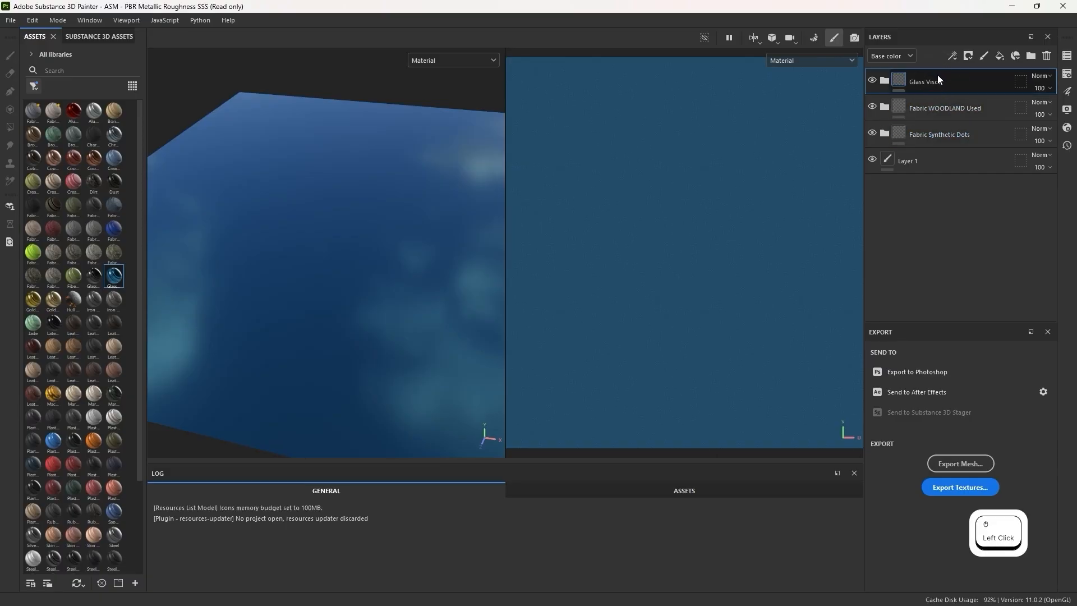
key(Delete)
click(944, 80)
key(Delete)
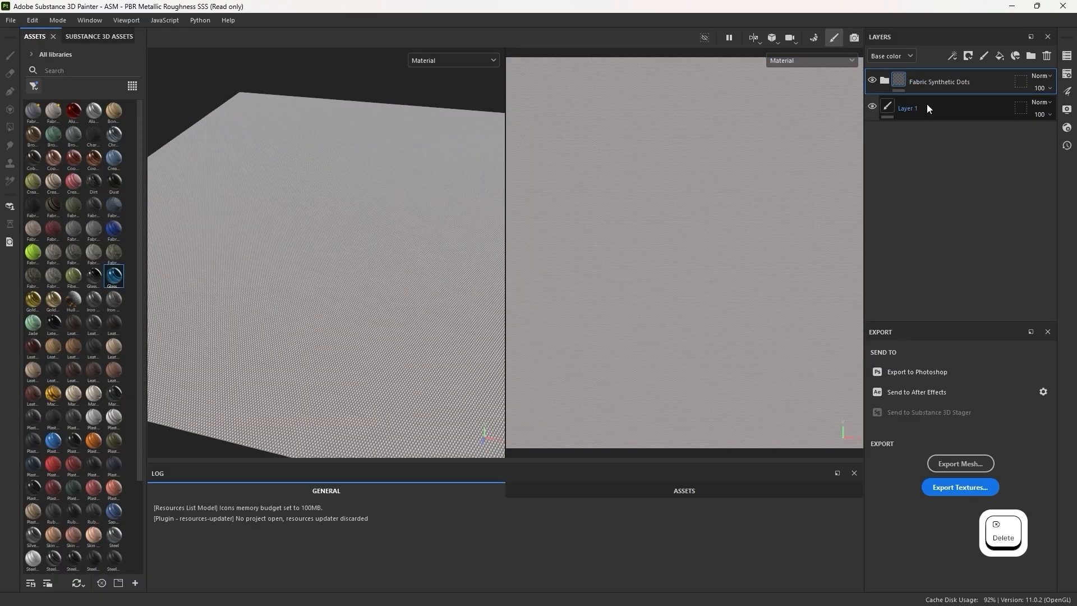
click(931, 105)
key(Delete)
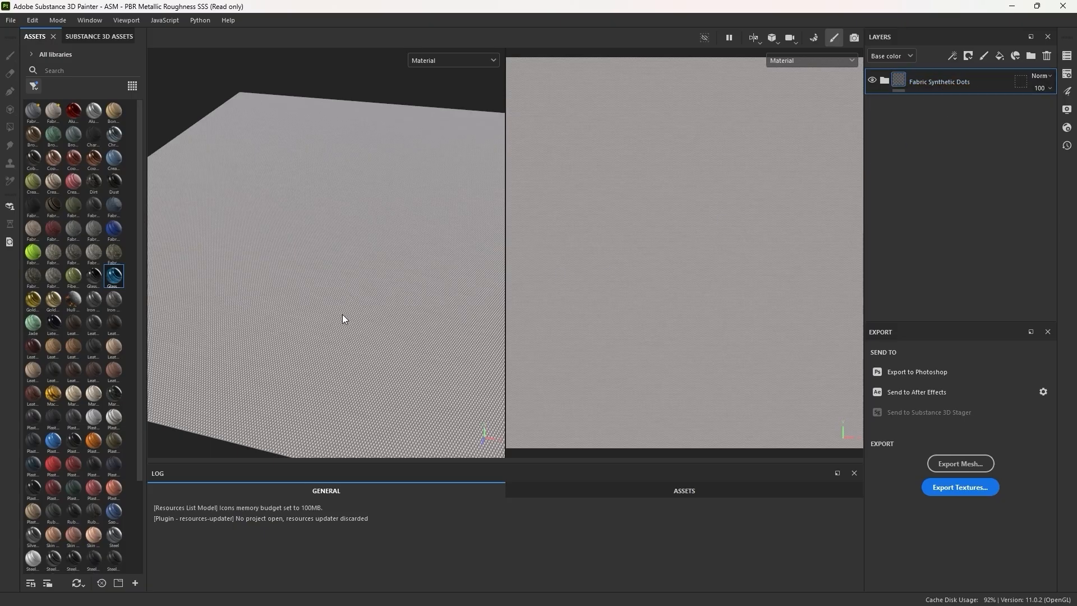
Filter the asset library to brushes and preview a few of them, including Gouache Faded.
click(34, 85)
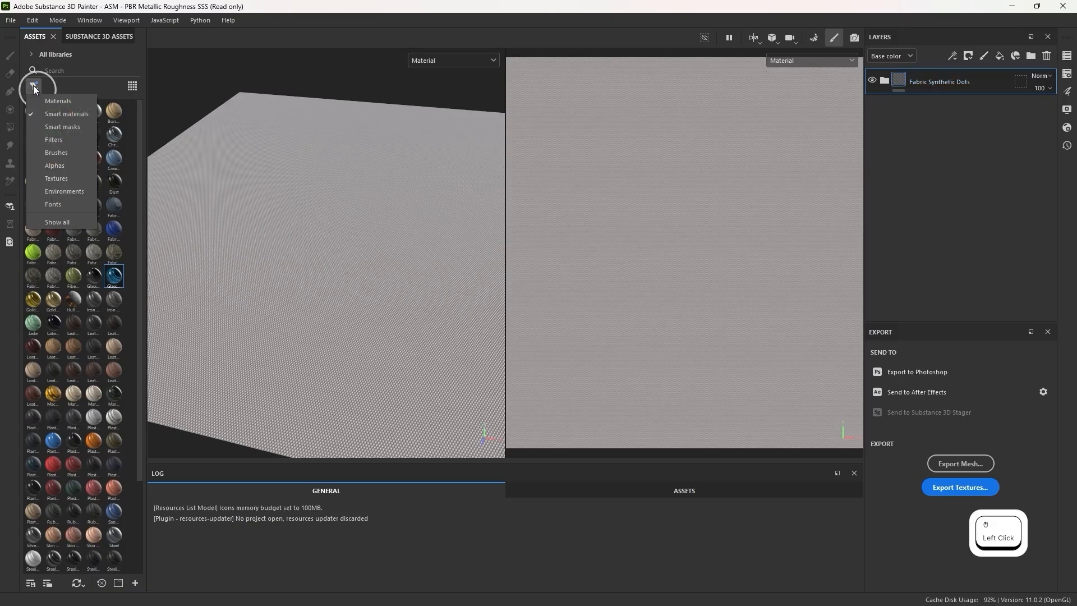
click(59, 155)
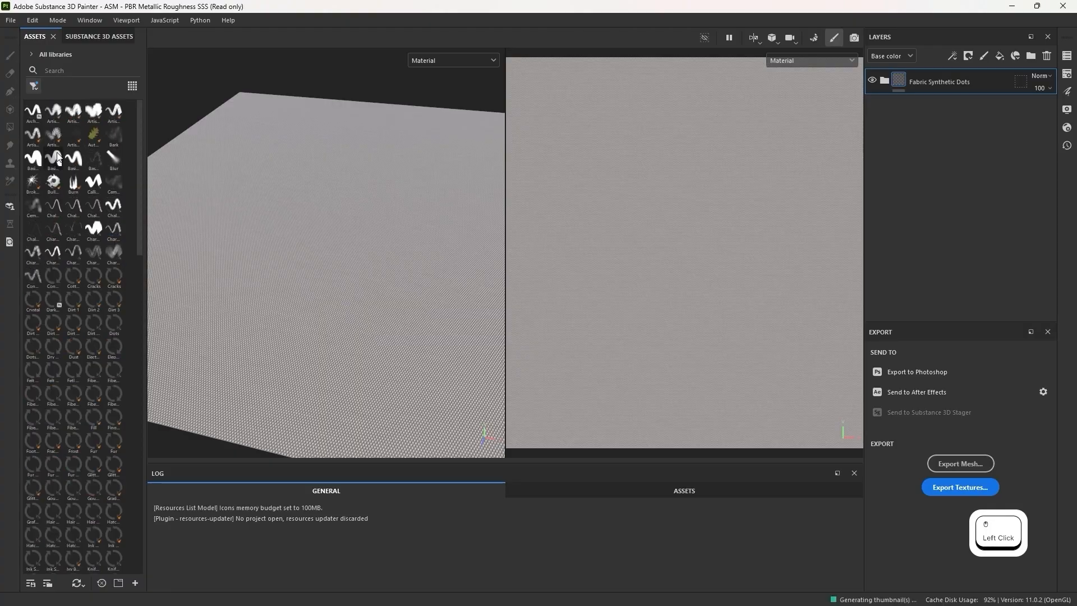
click(55, 322)
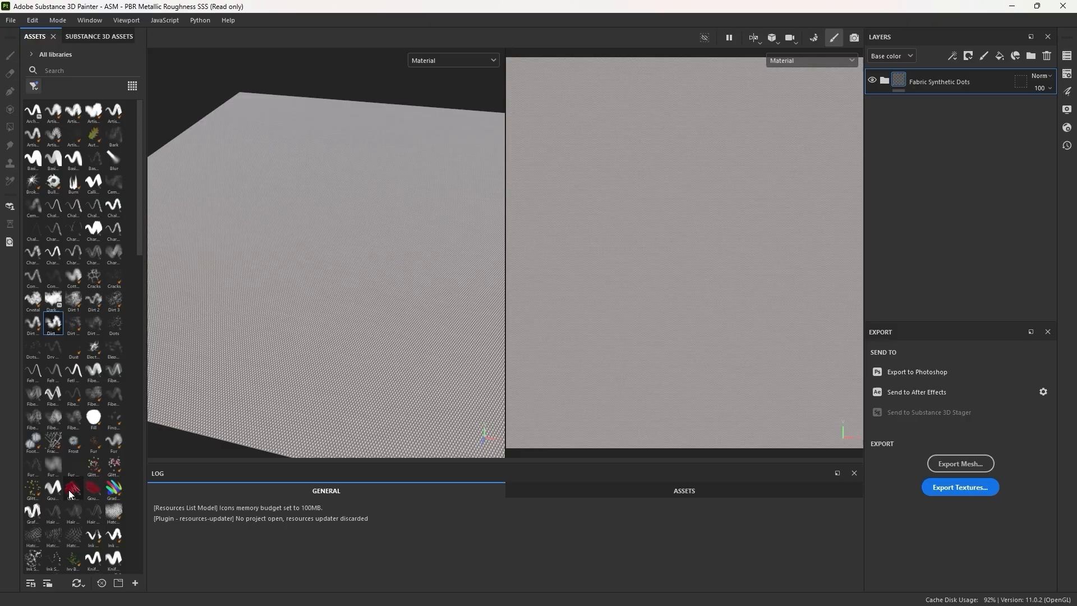
mouse_move(92, 493)
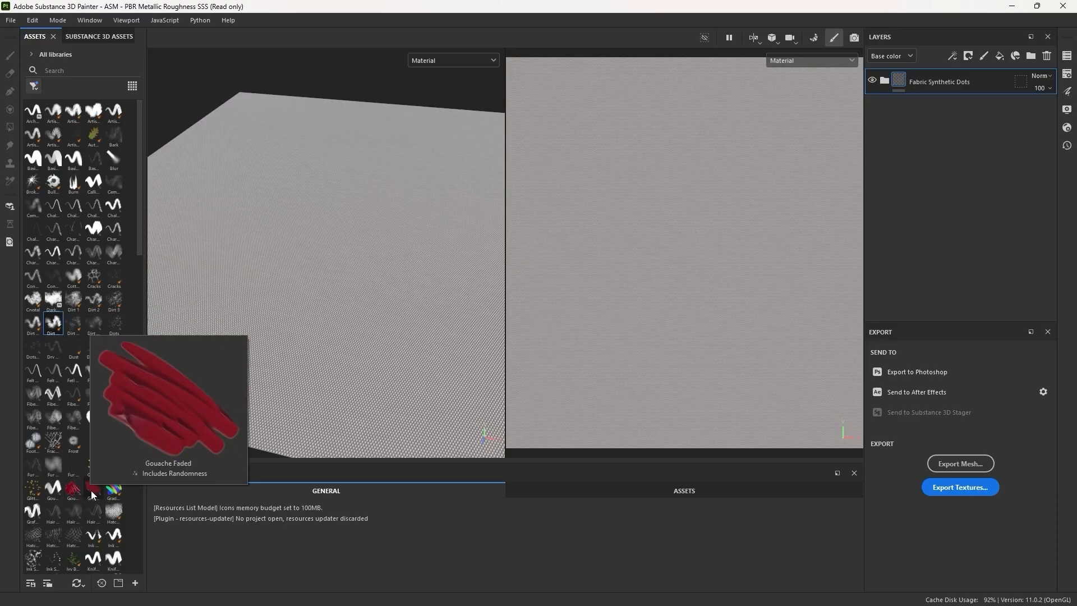
Filter the asset library to textures and look through the thumbnails.
click(35, 85)
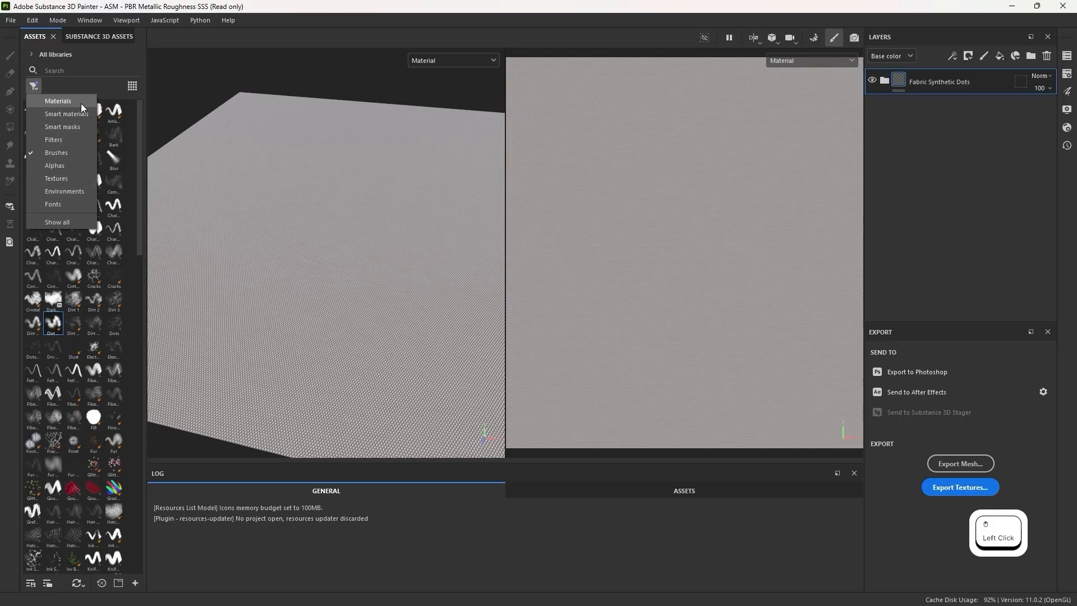
click(64, 179)
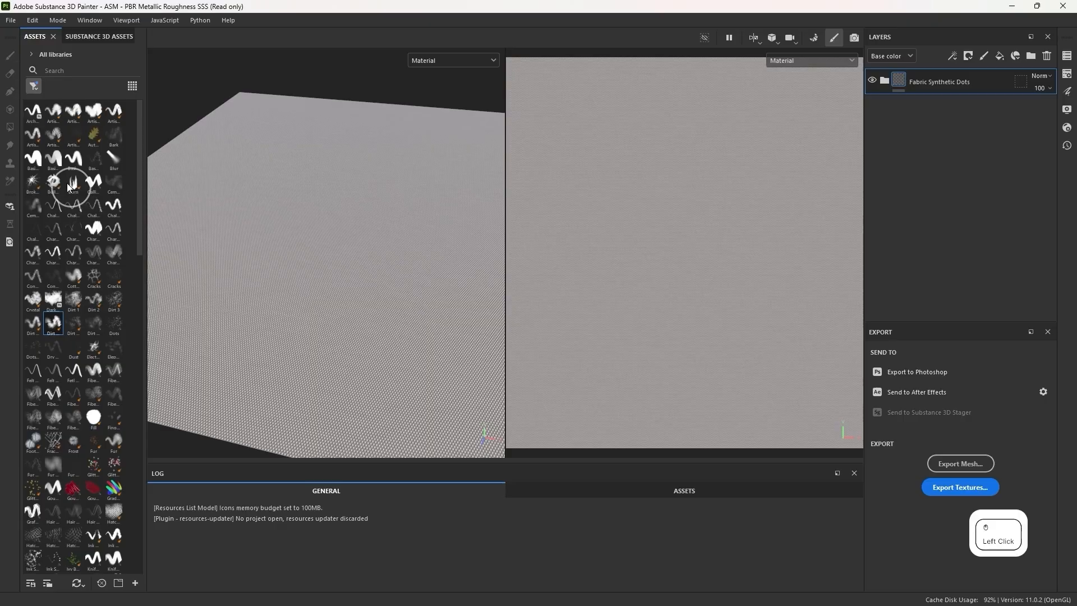
click(37, 86)
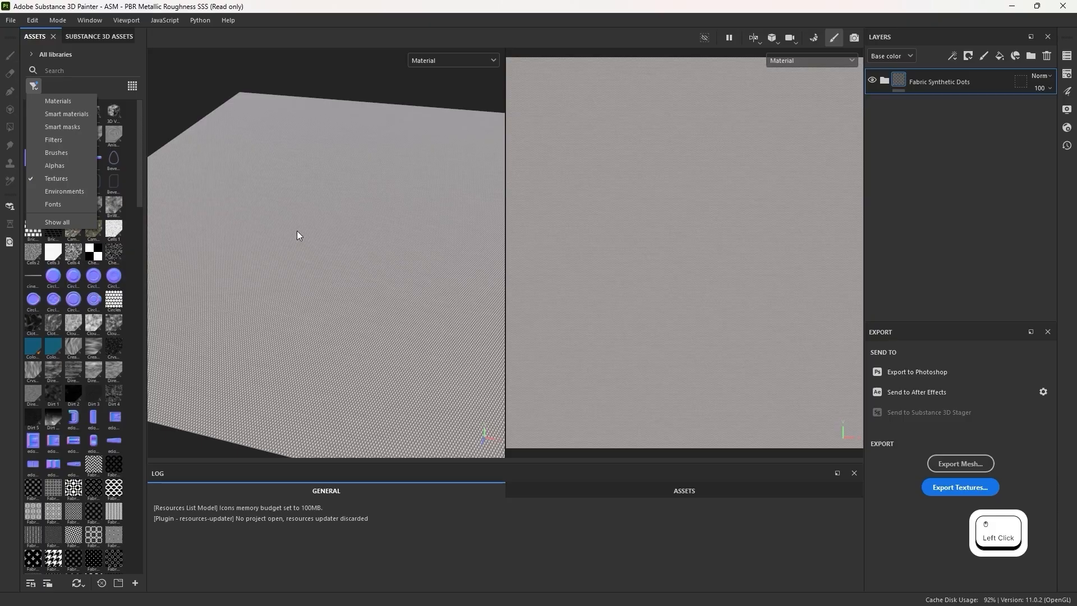
click(54, 303)
click(54, 302)
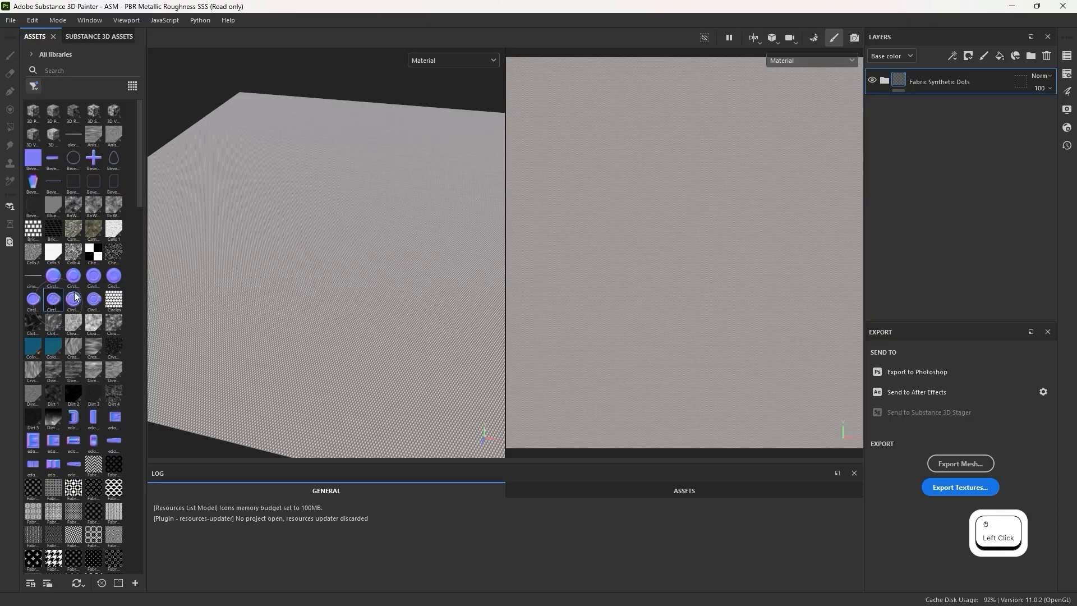
Switch the asset library filter back to smart materials.
click(35, 86)
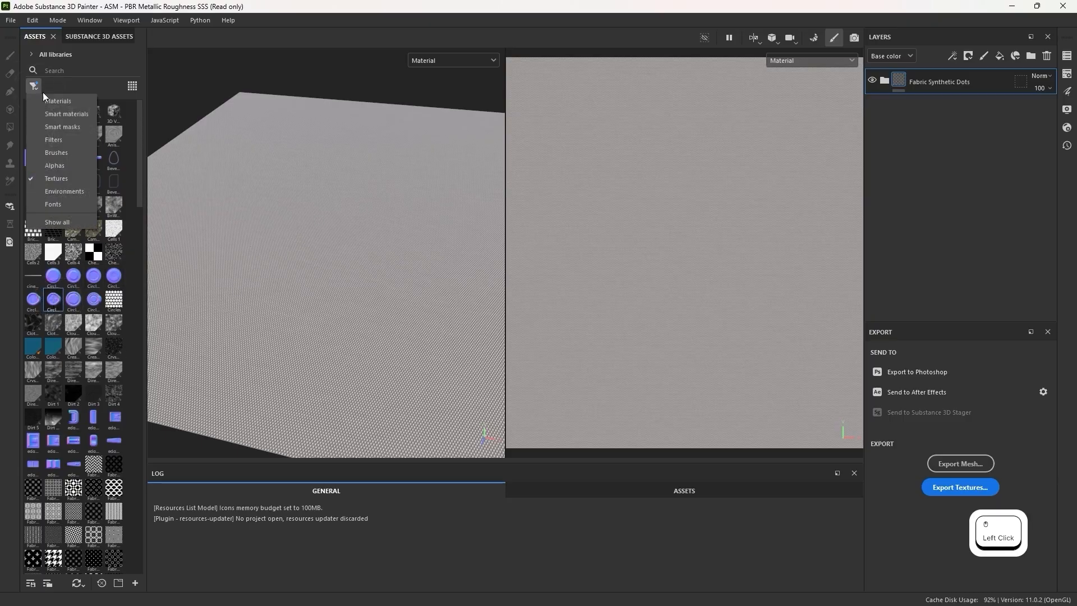
click(71, 115)
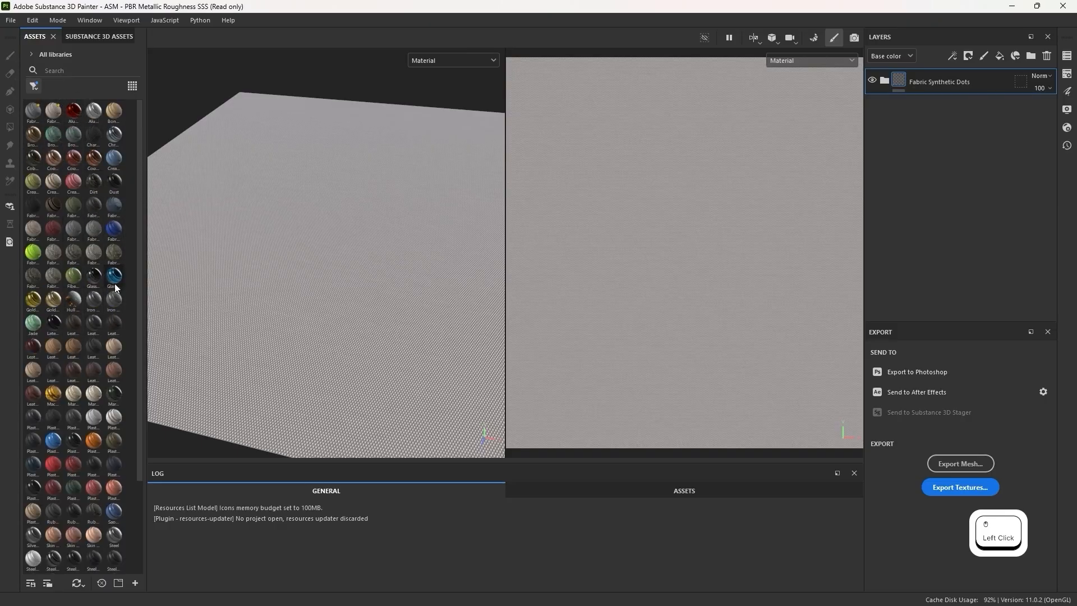
click(36, 86)
click(75, 115)
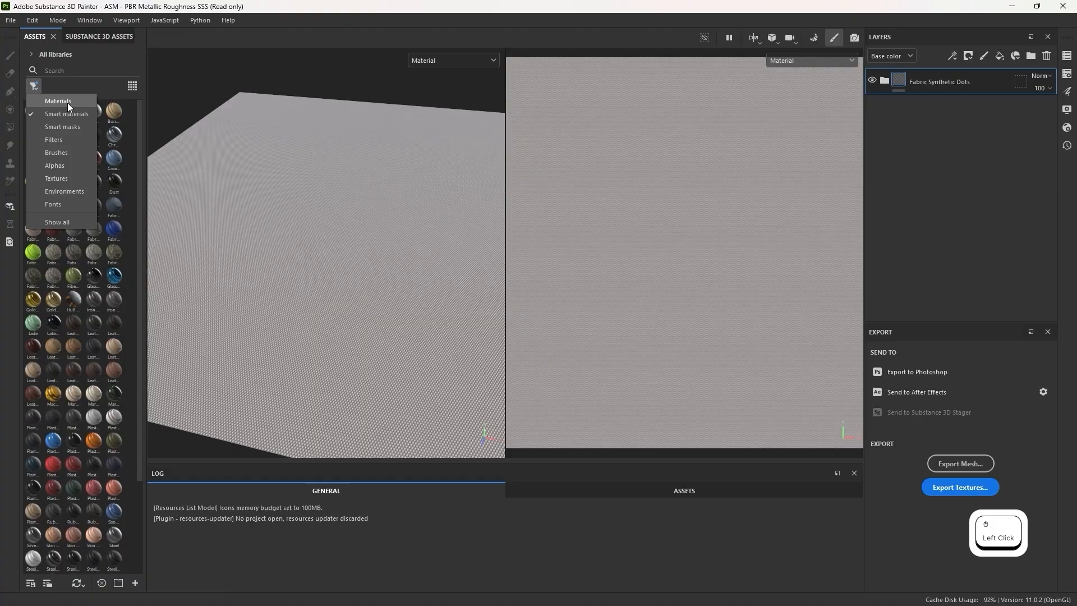
click(35, 86)
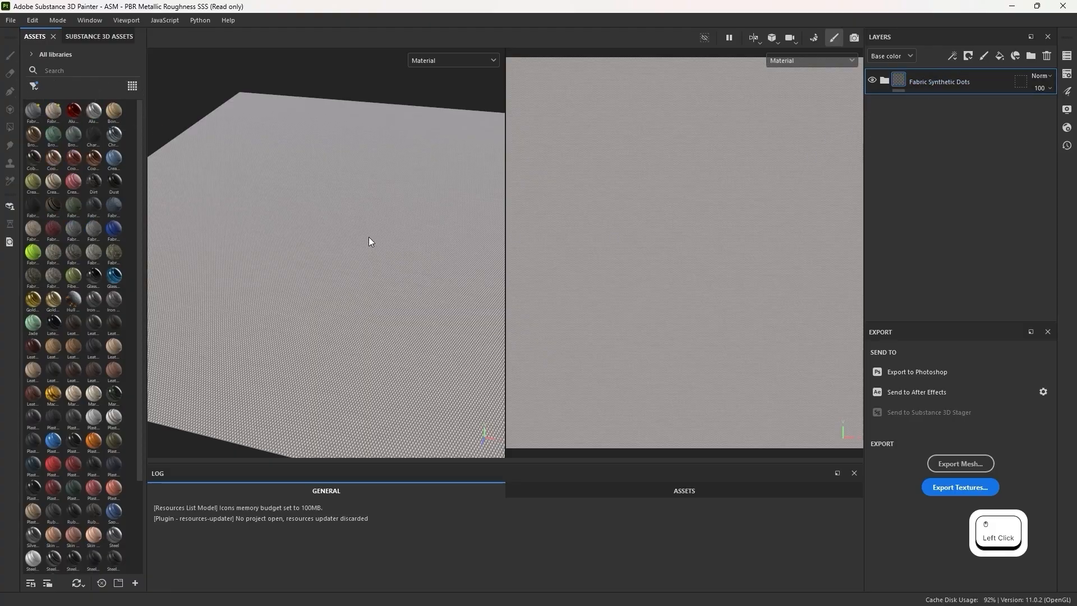
Add an Emissive channel to the Default_Material texture set.
click(1067, 76)
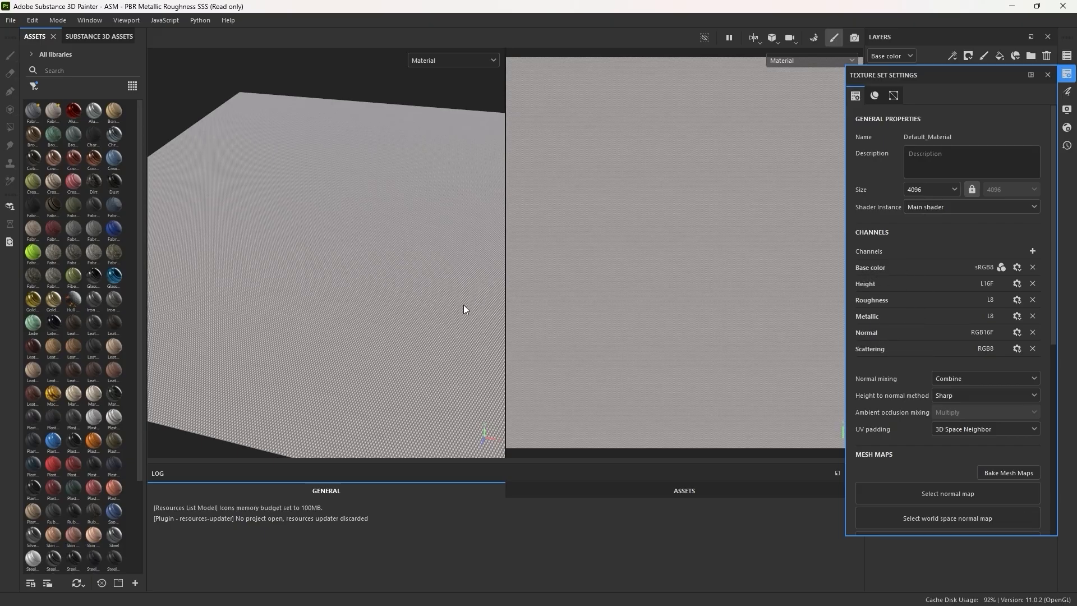
click(1032, 252)
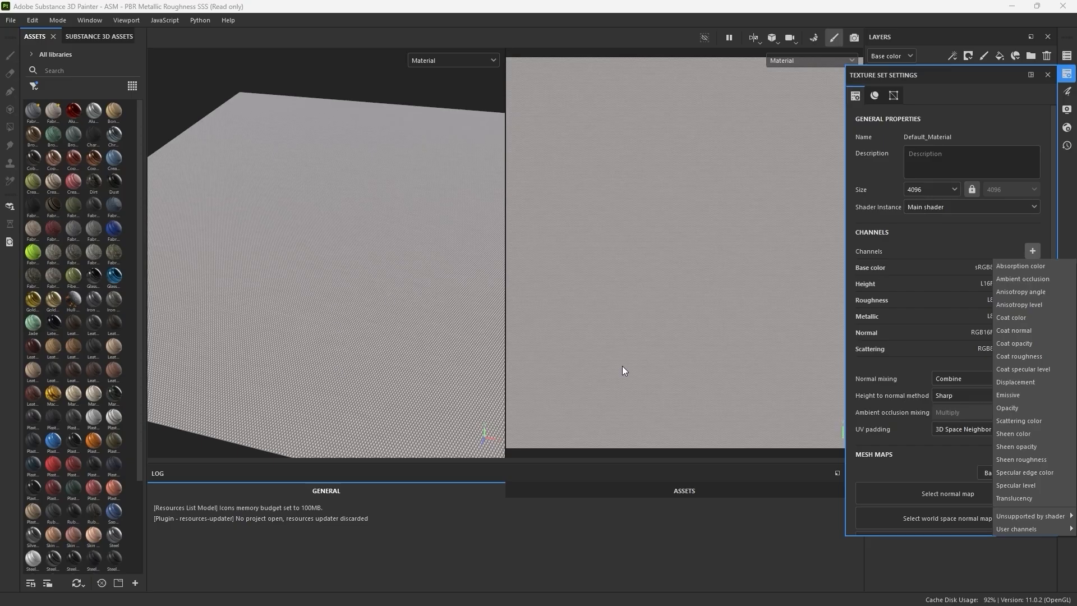
click(1035, 396)
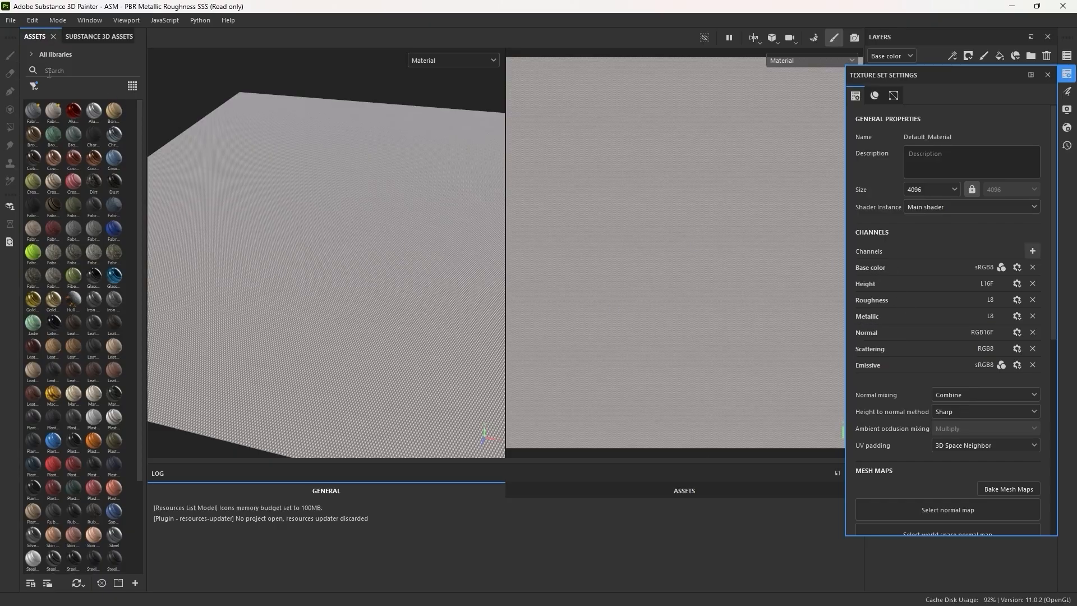
Open the texture export settings and browse to the YOUTUBE MAYA TUTORIAL folder for the output directory.
click(10, 20)
click(53, 188)
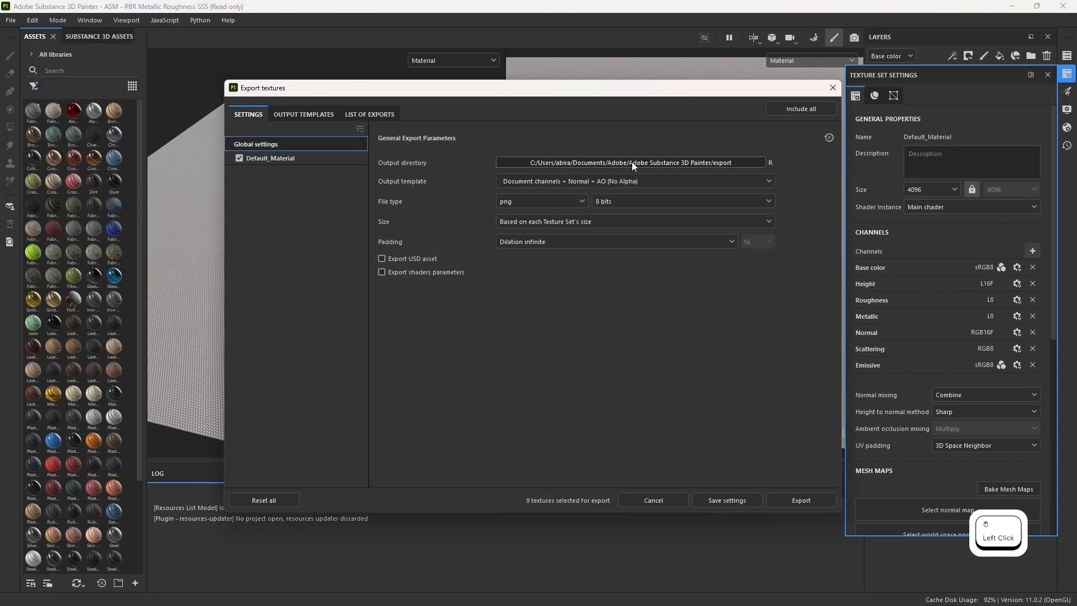
click(632, 161)
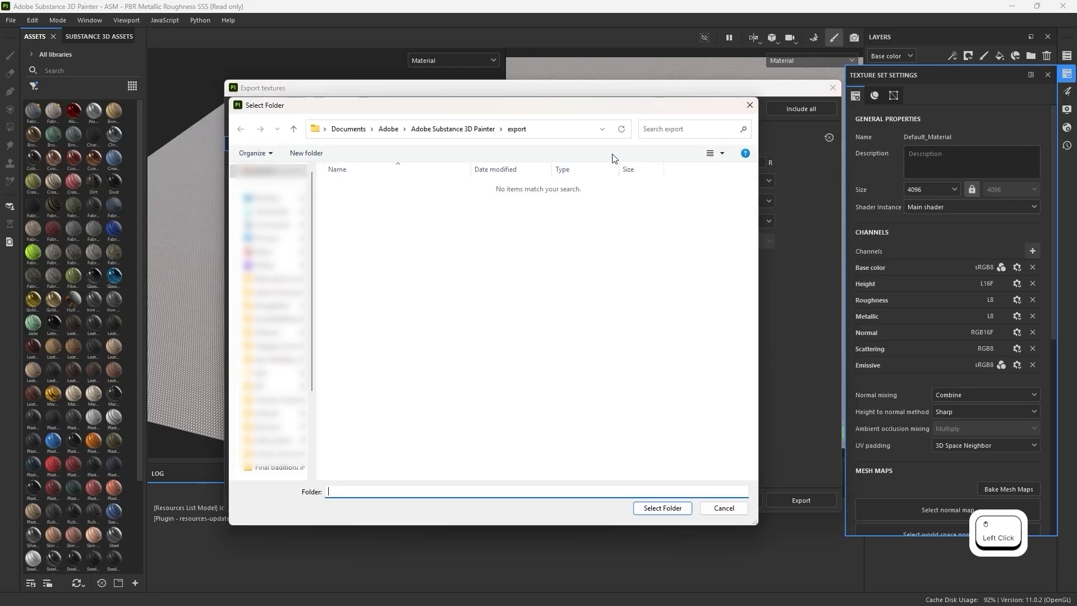
scroll(269, 314, down, 5)
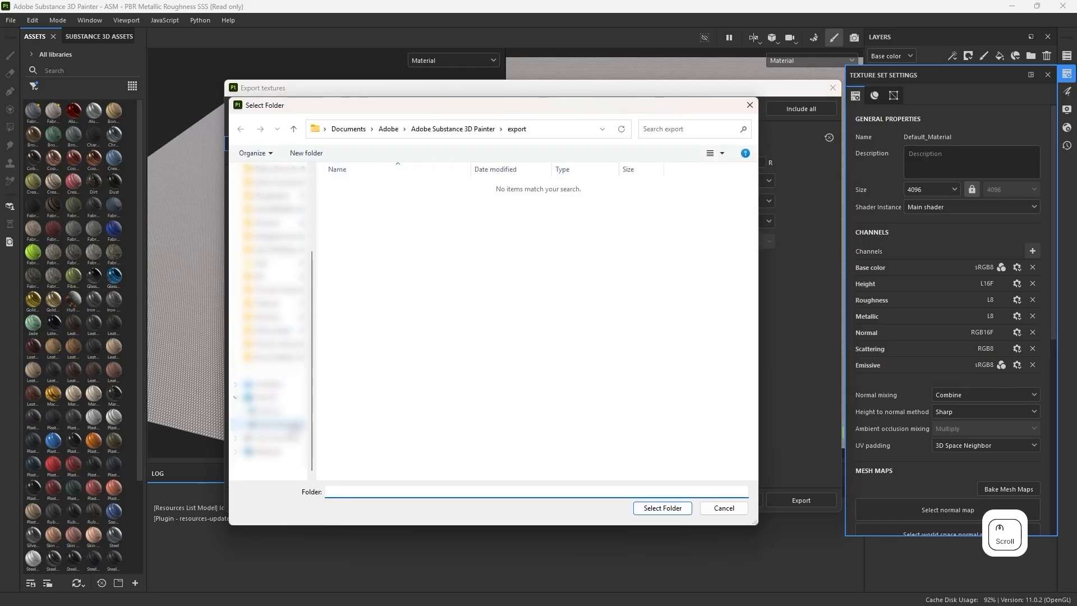
click(269, 424)
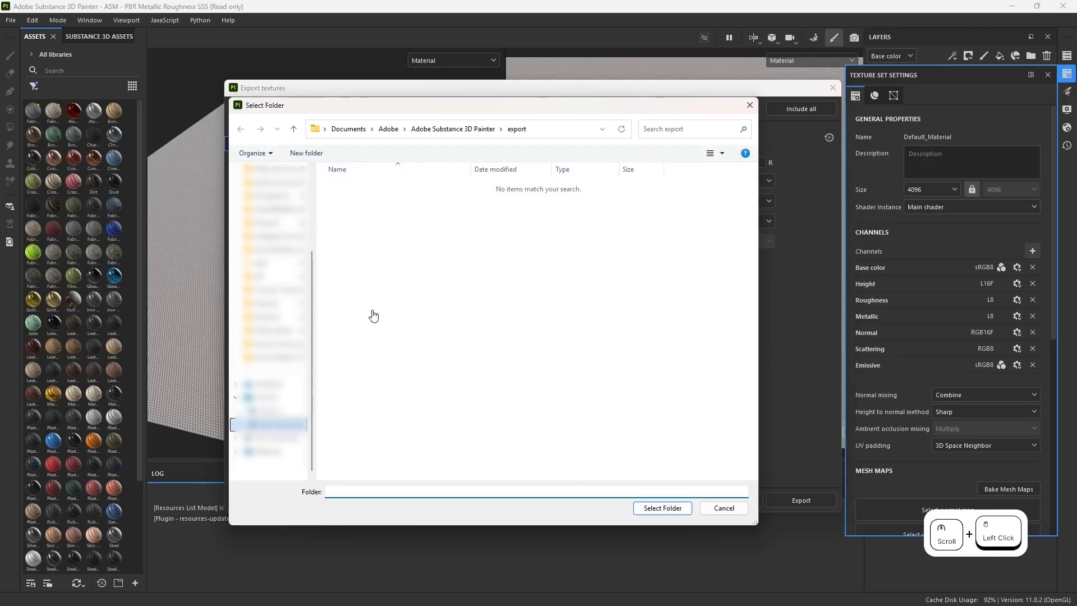
Create a folder named "For maya from substance painter fabric" in YOUTUBE MAYA TUTORIAL and choose it as the export output directory.
right_click(425, 337)
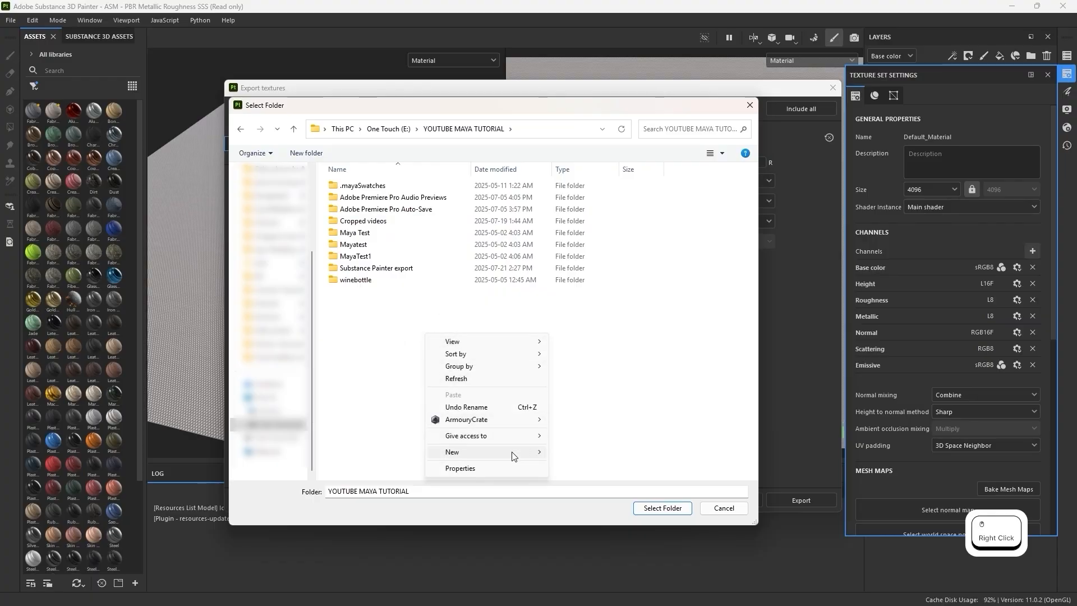
mouse_move(513, 453)
click(576, 453)
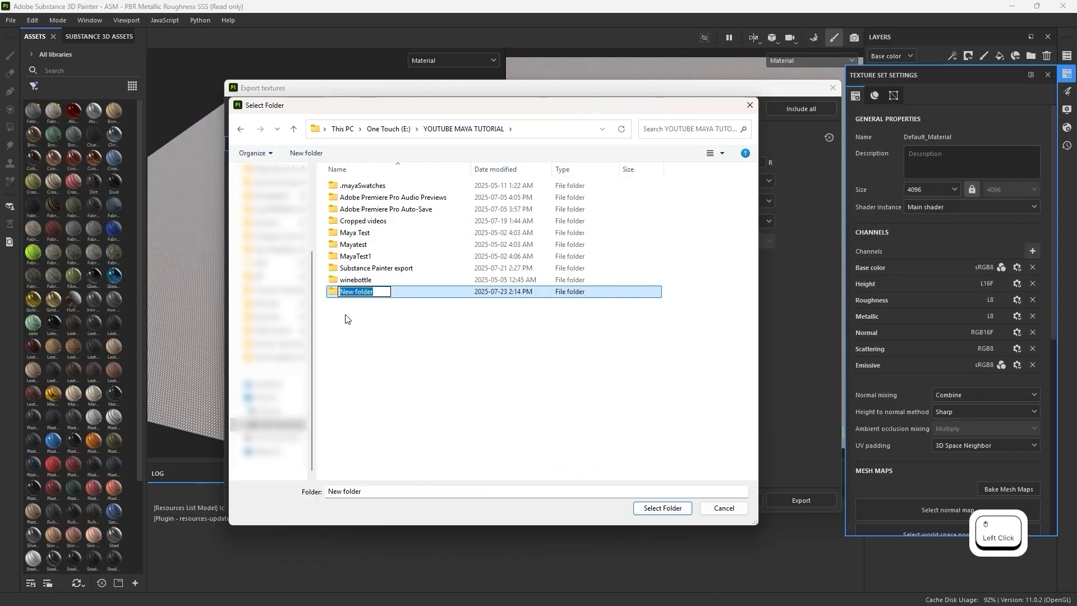
text(For maya )
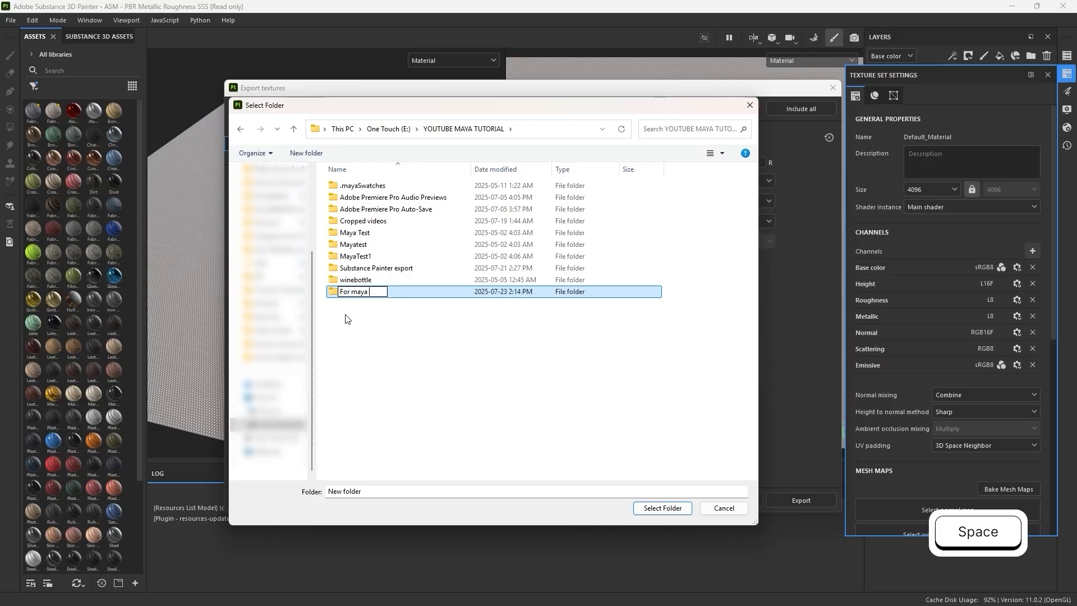
text(from substance)
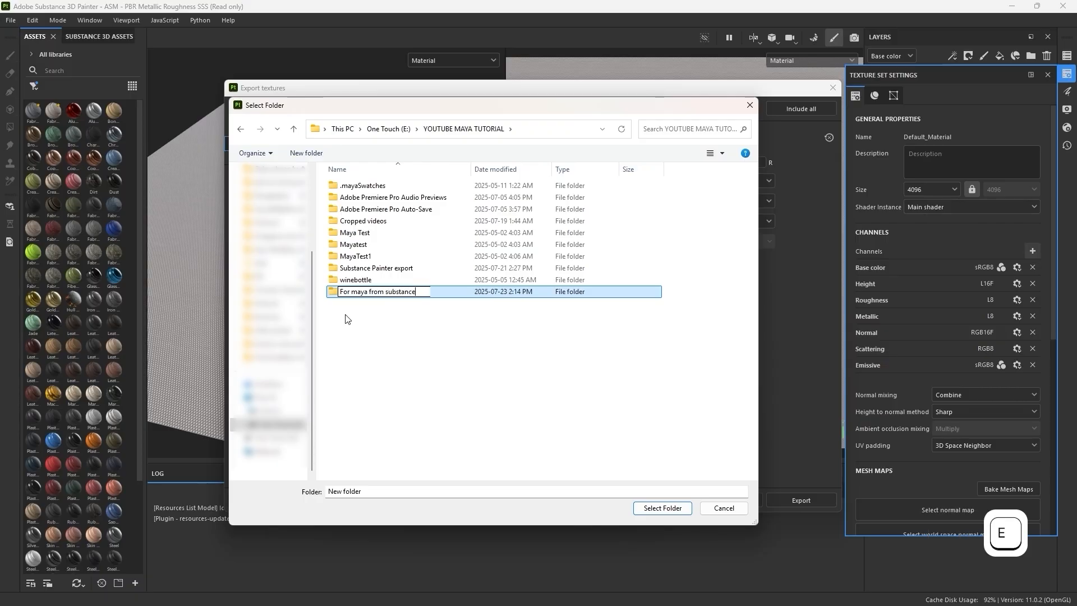
text( painter ba)
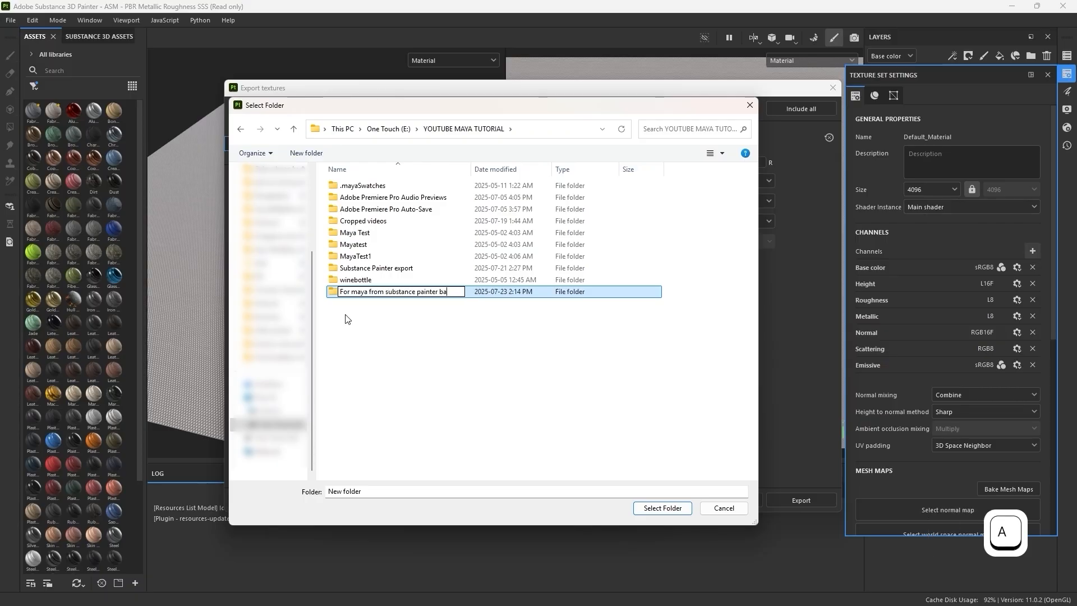
text(bric)
key(Return)
double_click(391, 292)
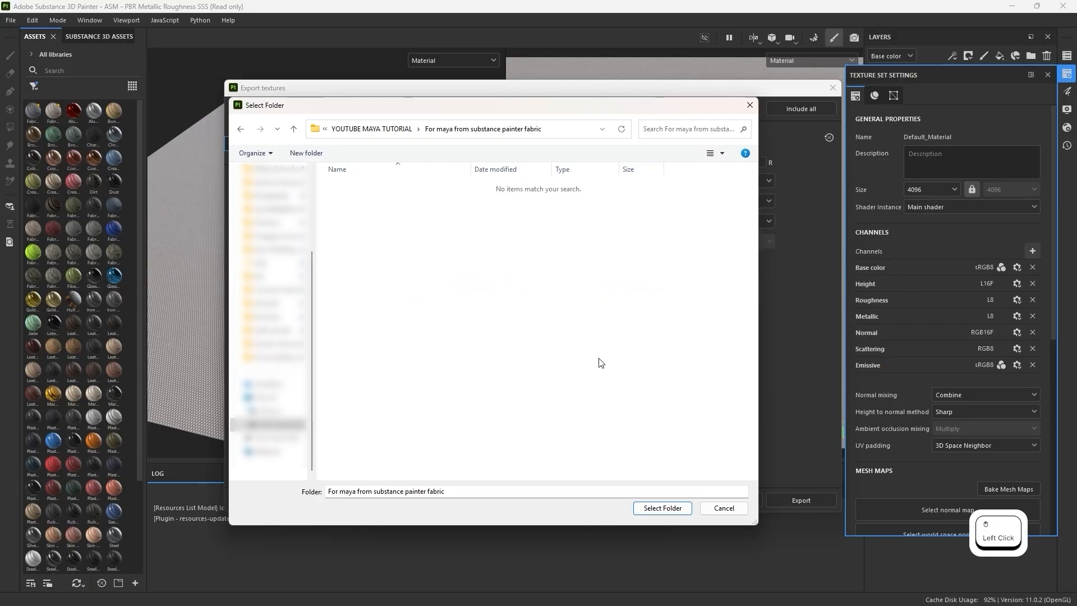
click(663, 509)
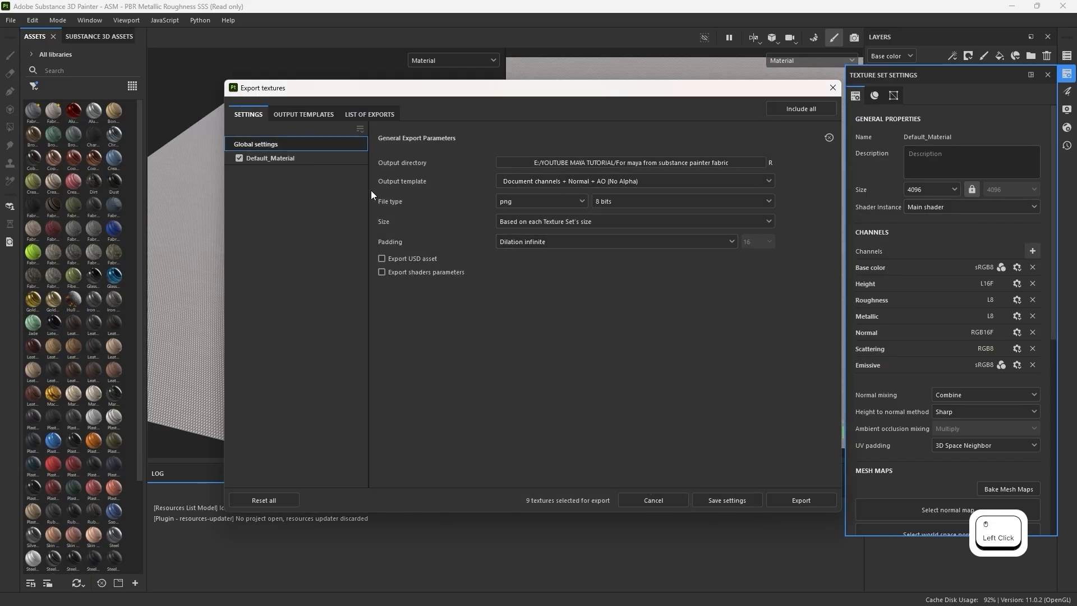
Set the export output template to PBR Metallic Roughness.
click(685, 183)
scroll(607, 226, down, 2)
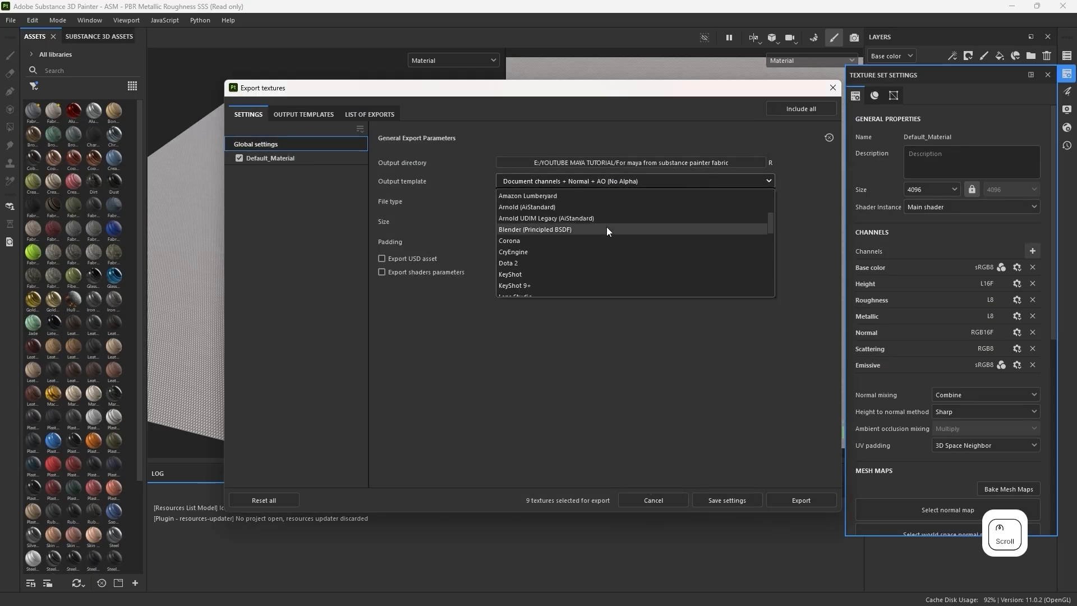
scroll(606, 228, down, 6)
scroll(604, 227, up, 6)
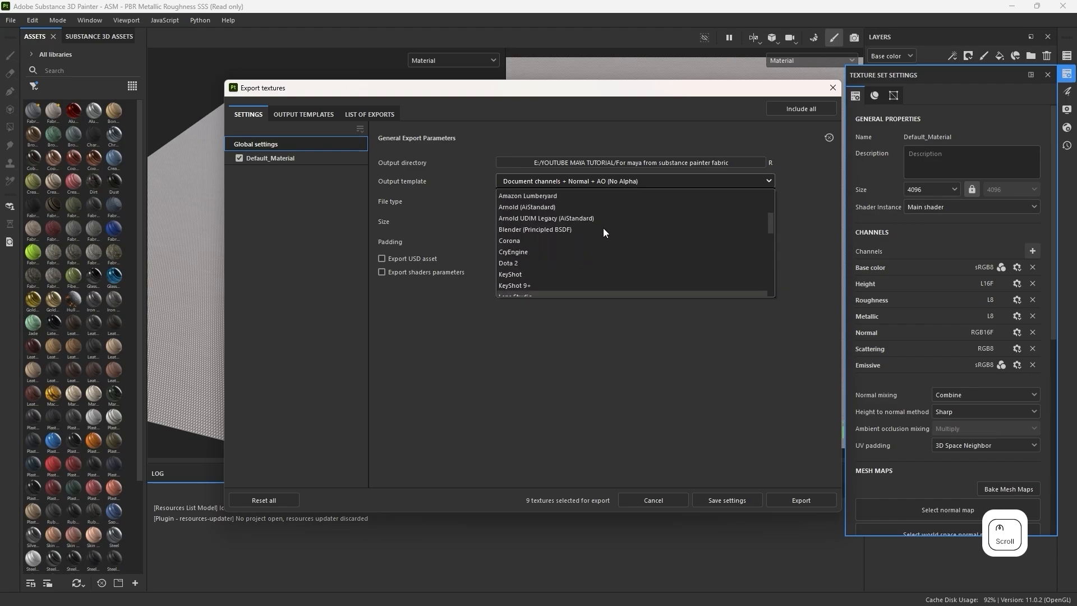
scroll(604, 228, down, 3)
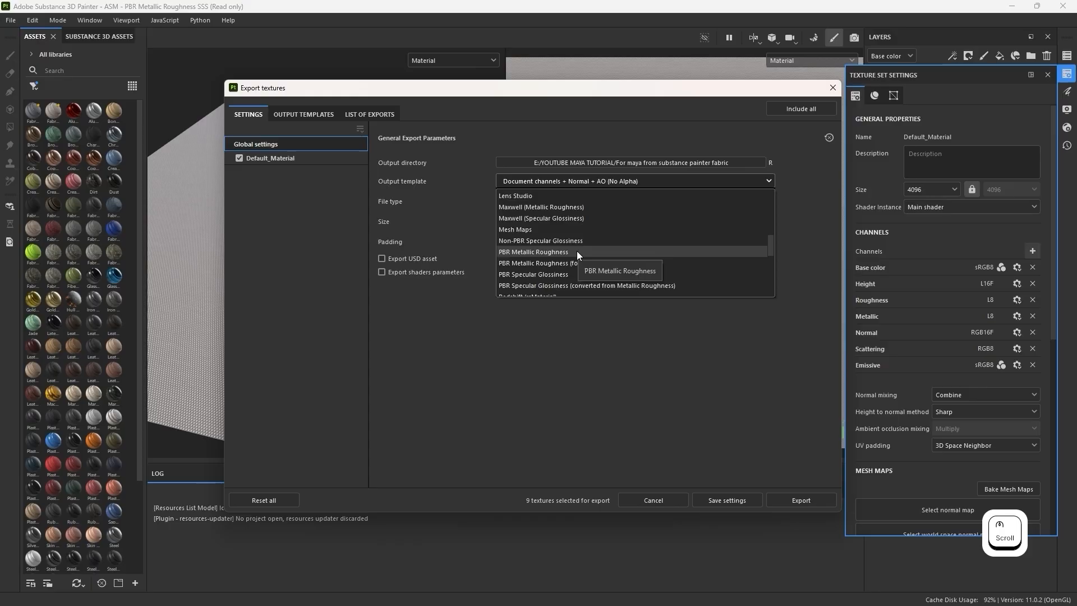
click(577, 252)
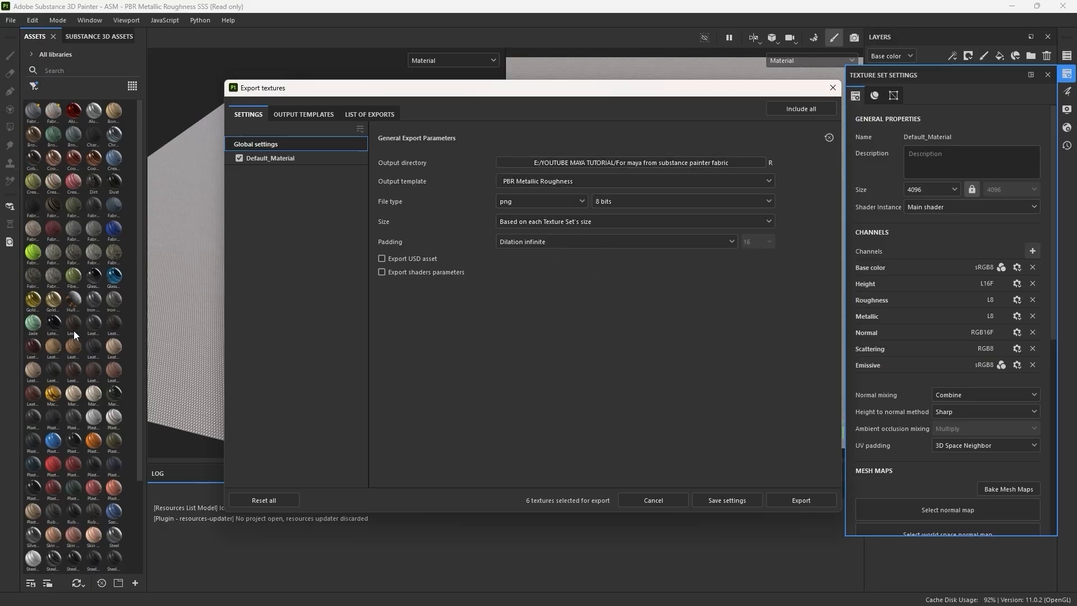
Set the export size to 8192, export the textures and close the export dialog.
click(592, 224)
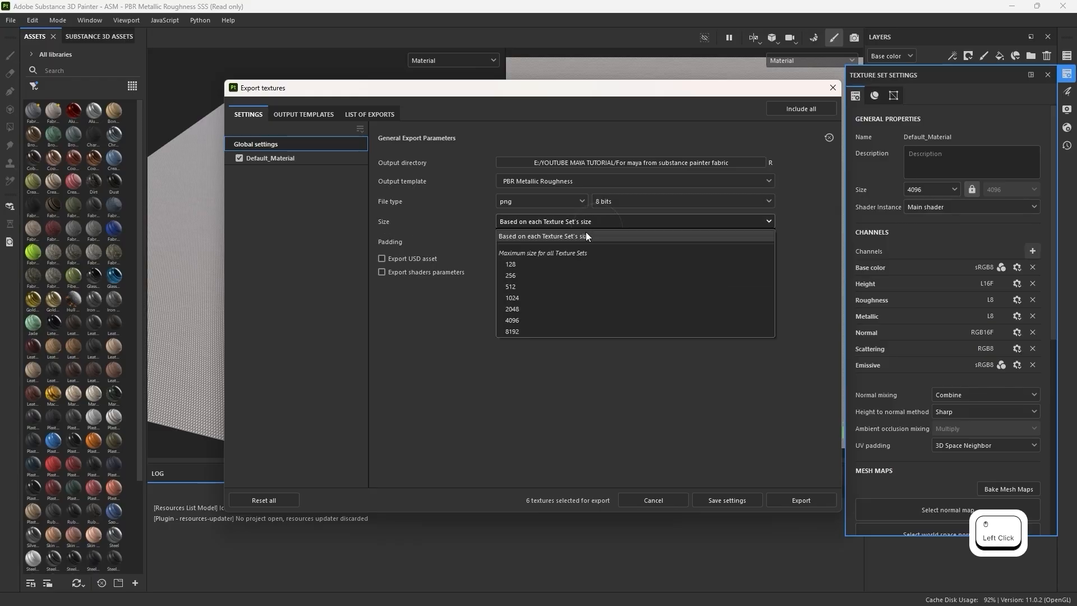
click(528, 331)
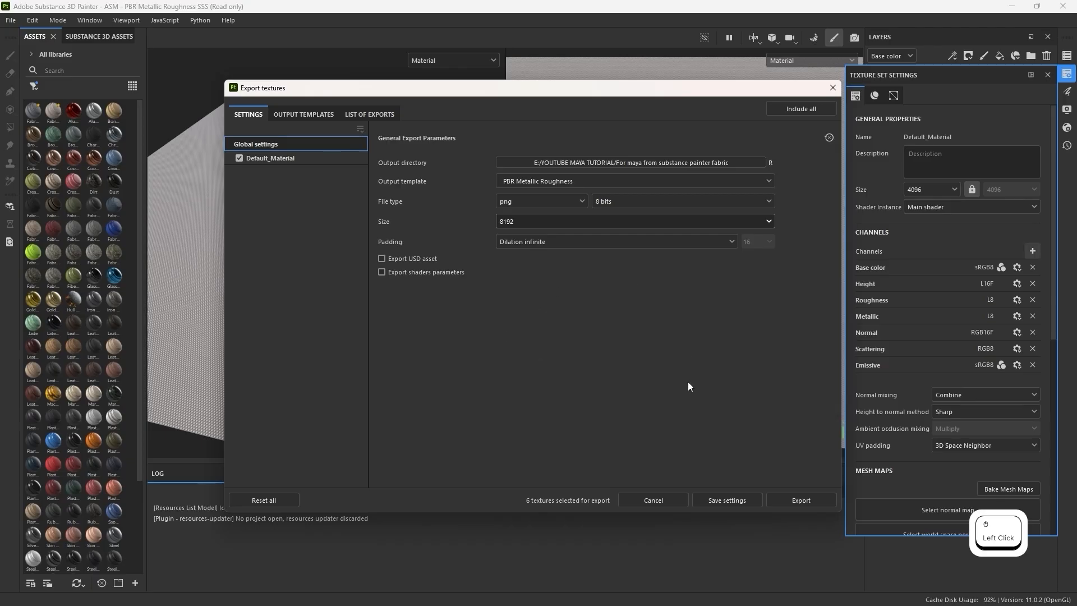
click(792, 501)
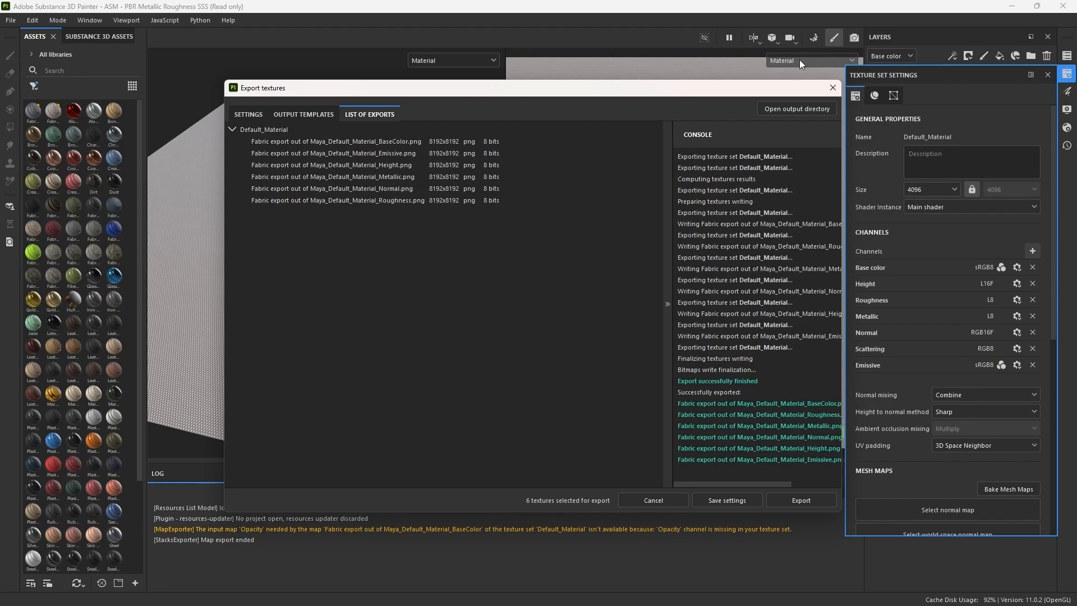
click(833, 89)
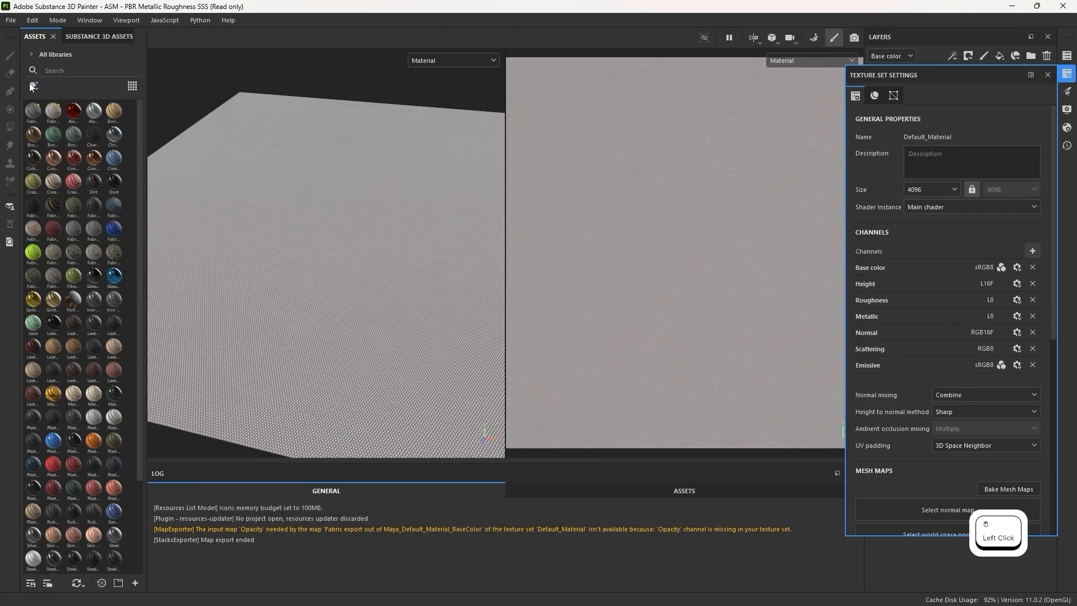
Save the project as "Fabric Substance painter" in the YOUTUBE MAYA TUTORIAL folder.
click(10, 20)
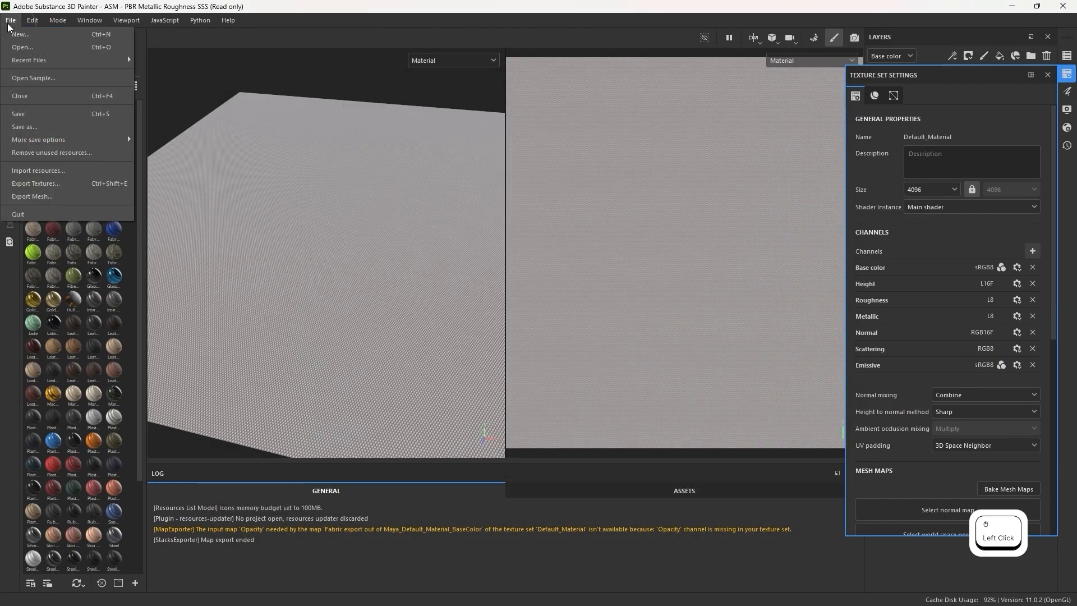
click(32, 114)
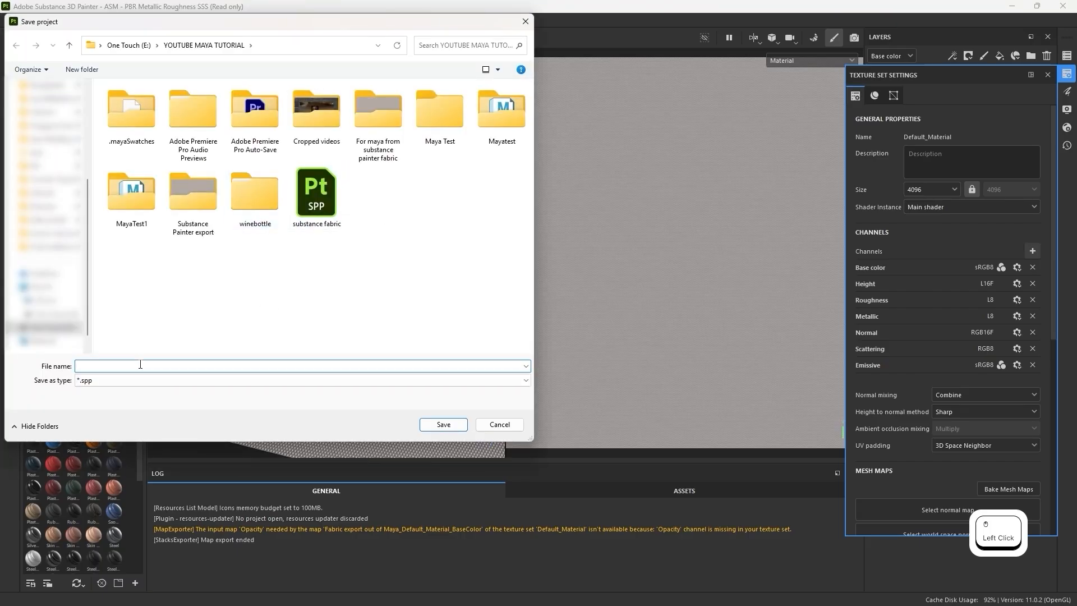
text(Fabri)
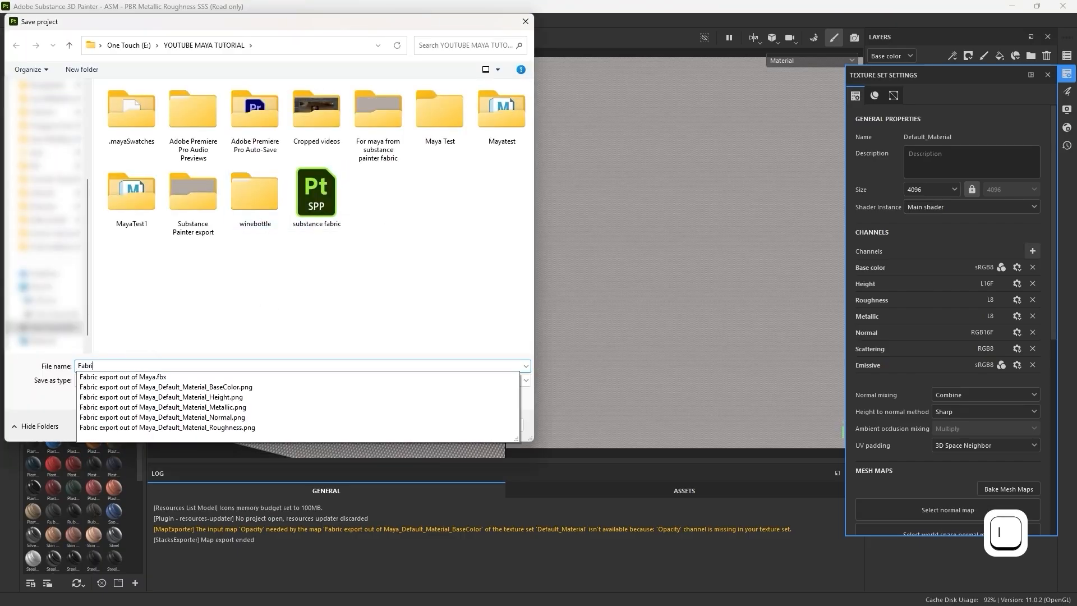
text(c Substance )
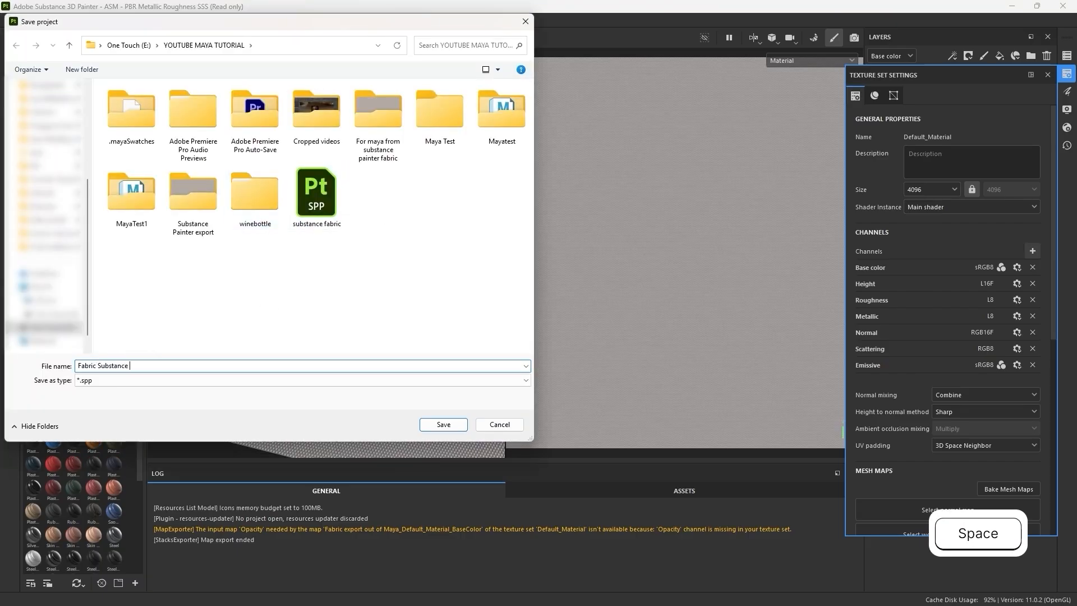
text(painter)
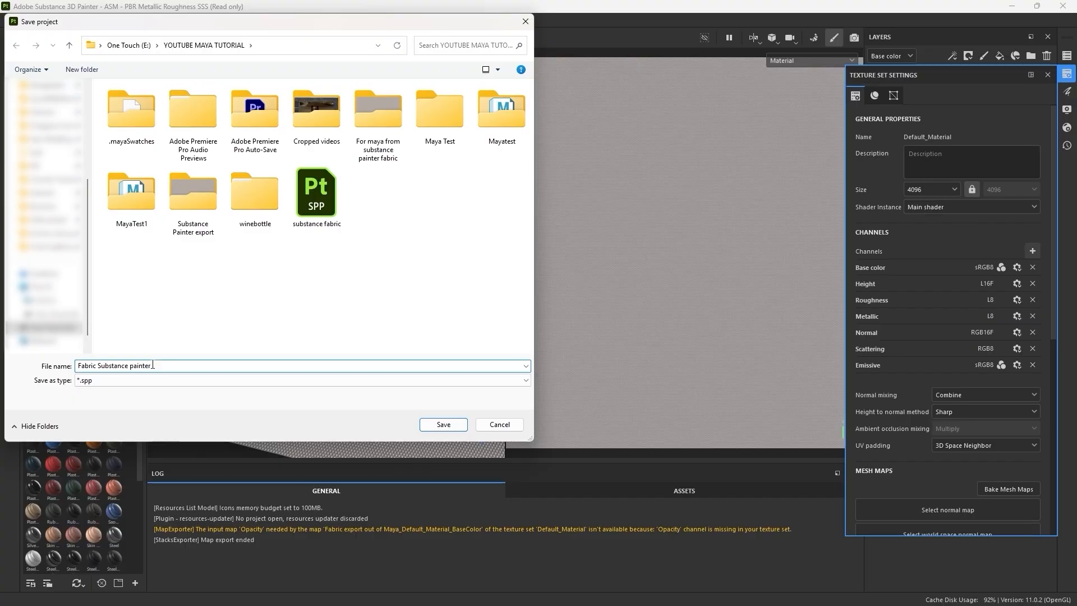
click(449, 424)
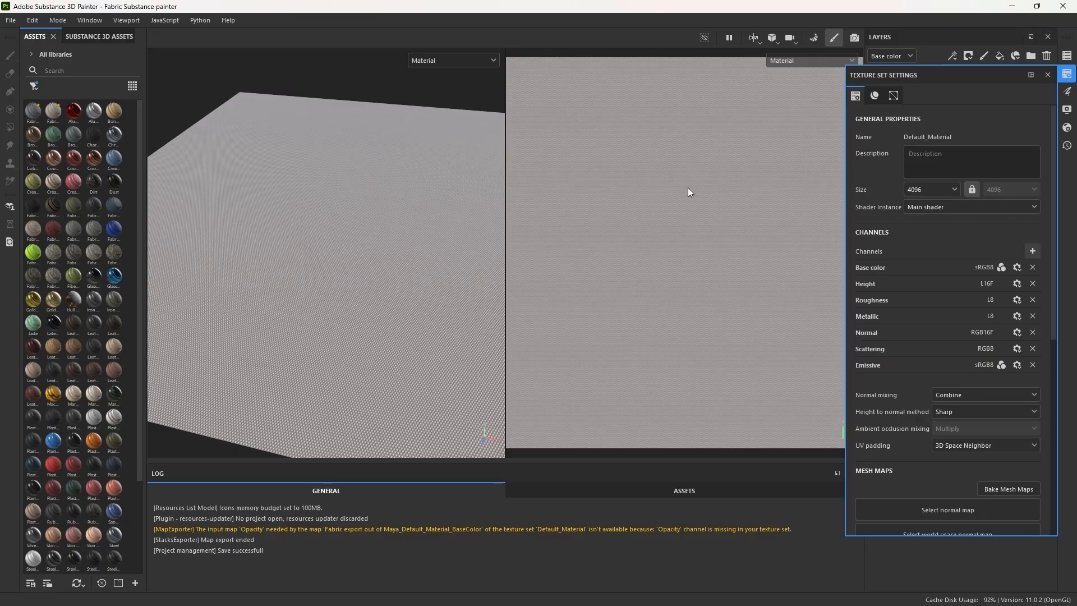
Close Substance 3D Painter and, in Maya, assign a new aiStandardSurface material to the Fabric tablecloth.
click(1063, 6)
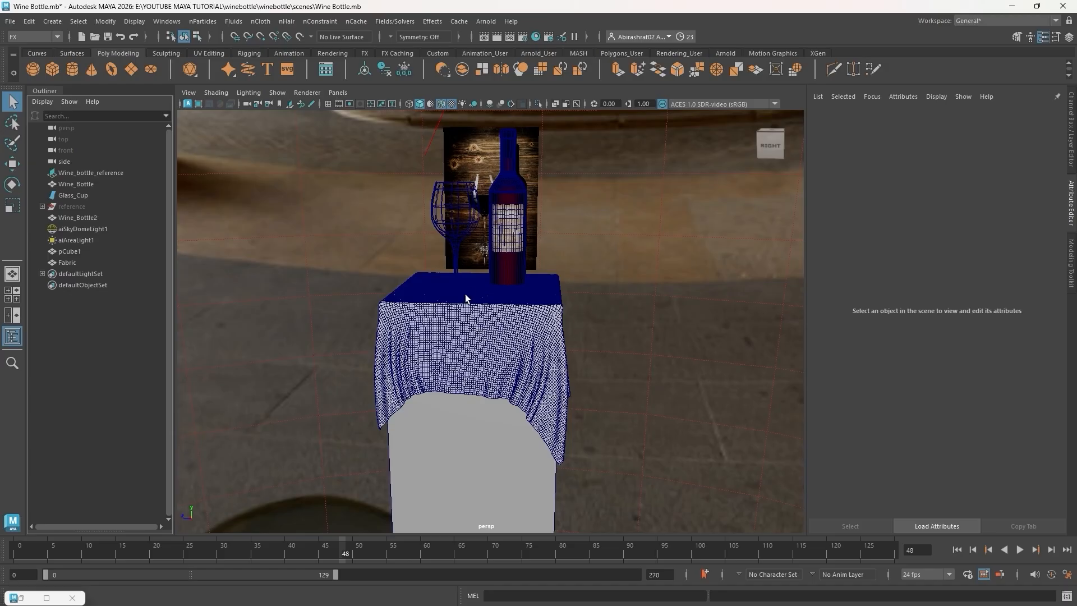
click(466, 330)
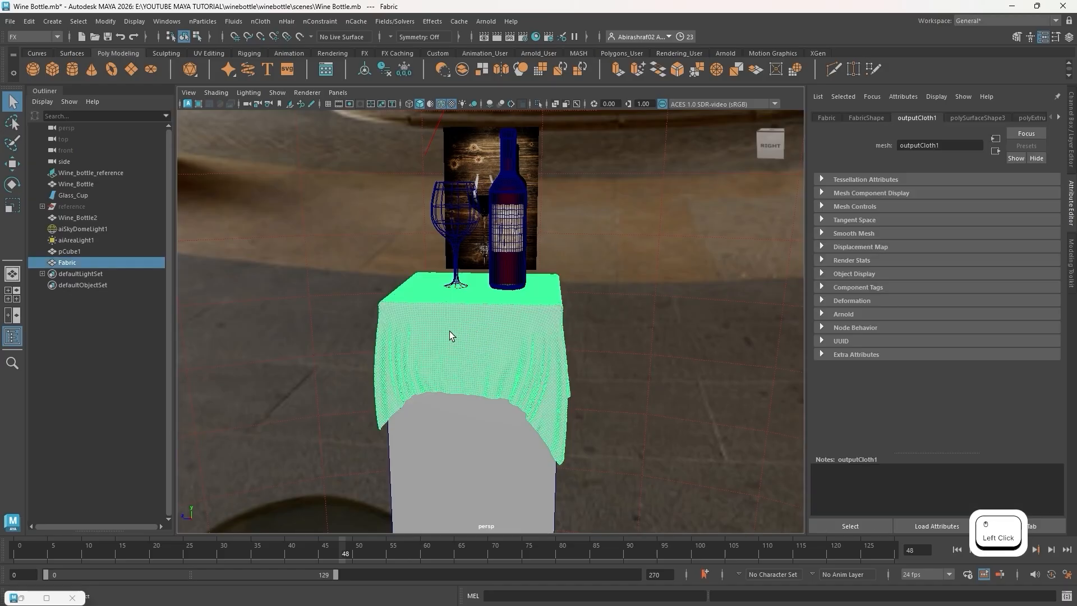
right_click(466, 329)
right_drag(465, 326, 559, 581)
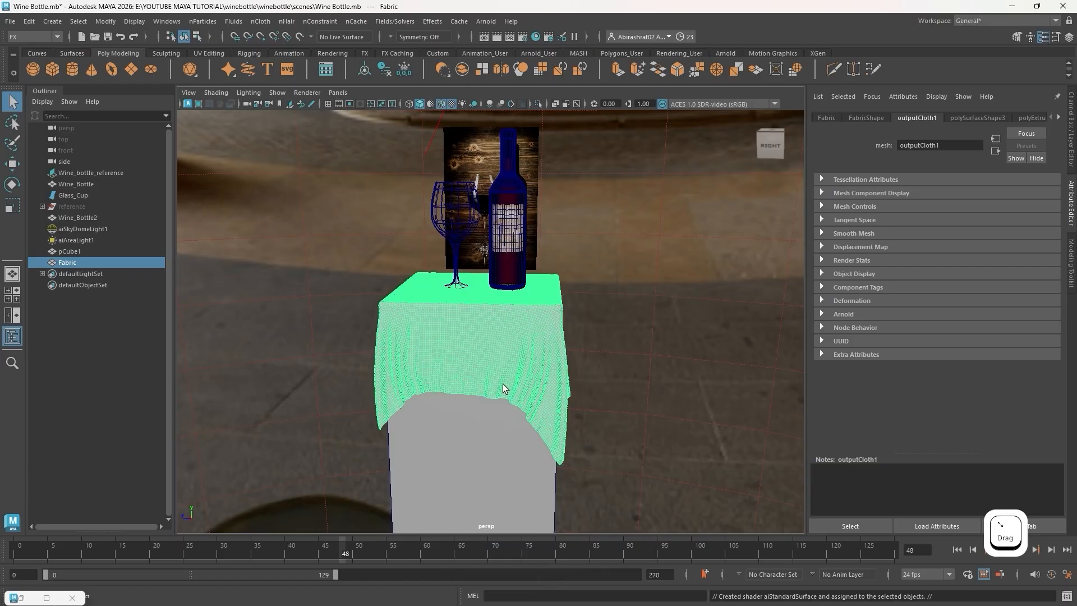
Connect a File texture node to the base color of the tablecloth's new aiStandardSurface material.
click(1058, 117)
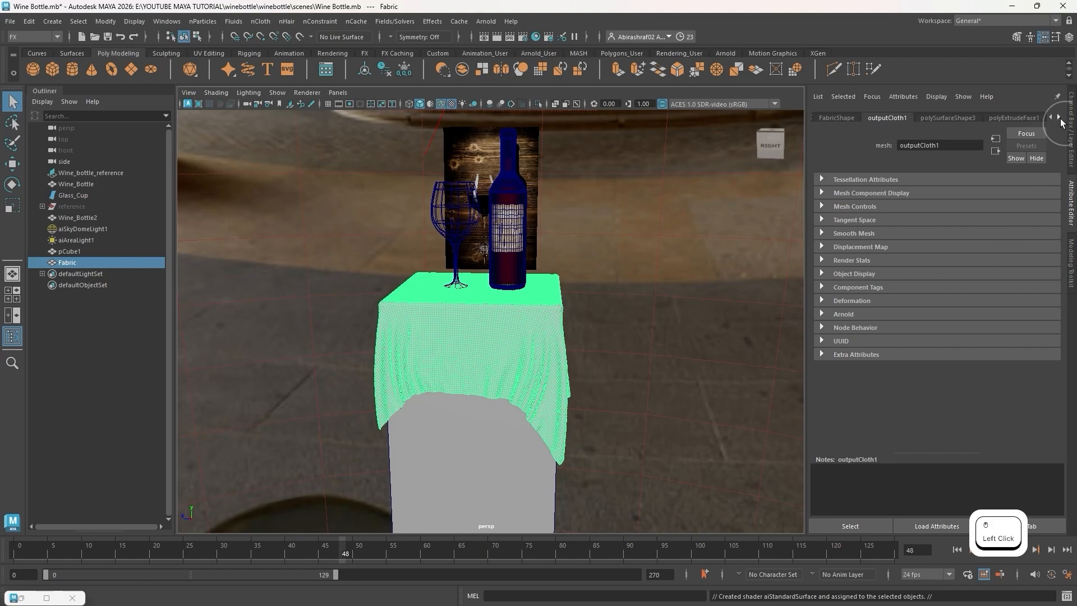
click(1013, 117)
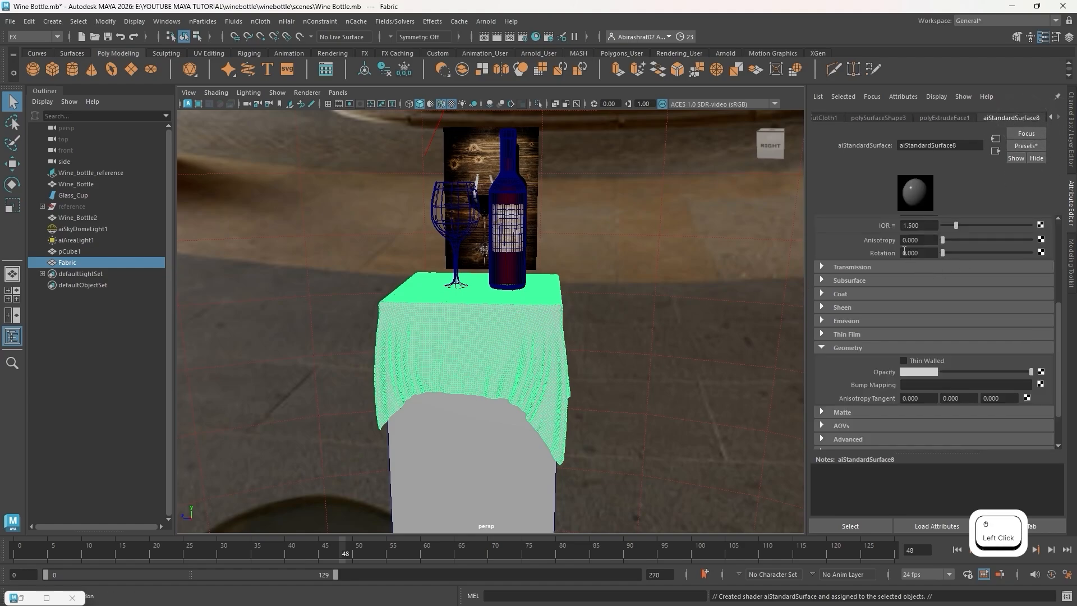
scroll(919, 286, up, 3)
scroll(919, 287, up, 2)
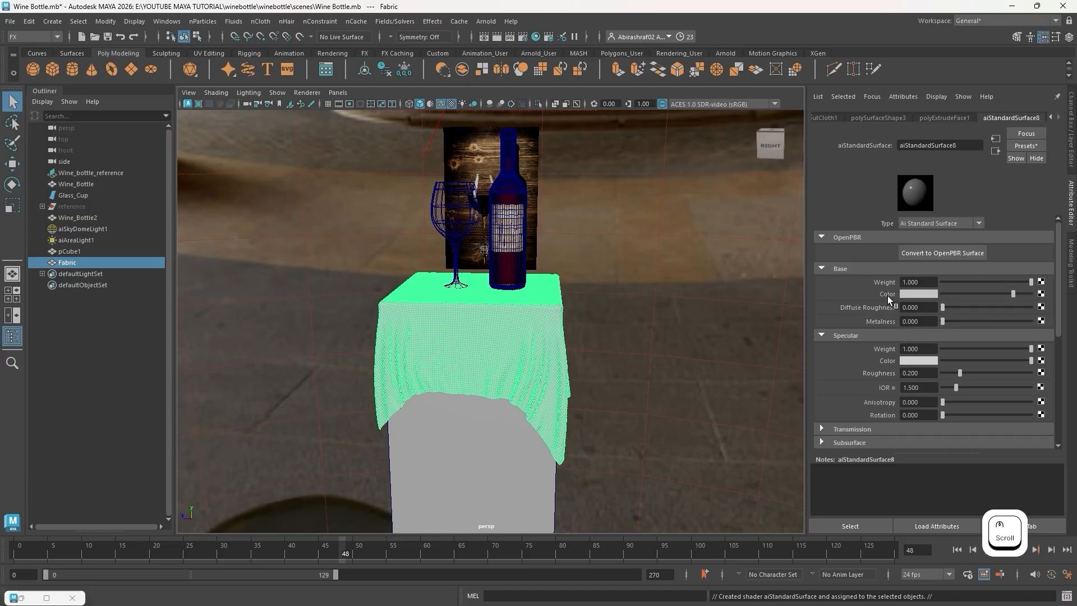
click(1041, 293)
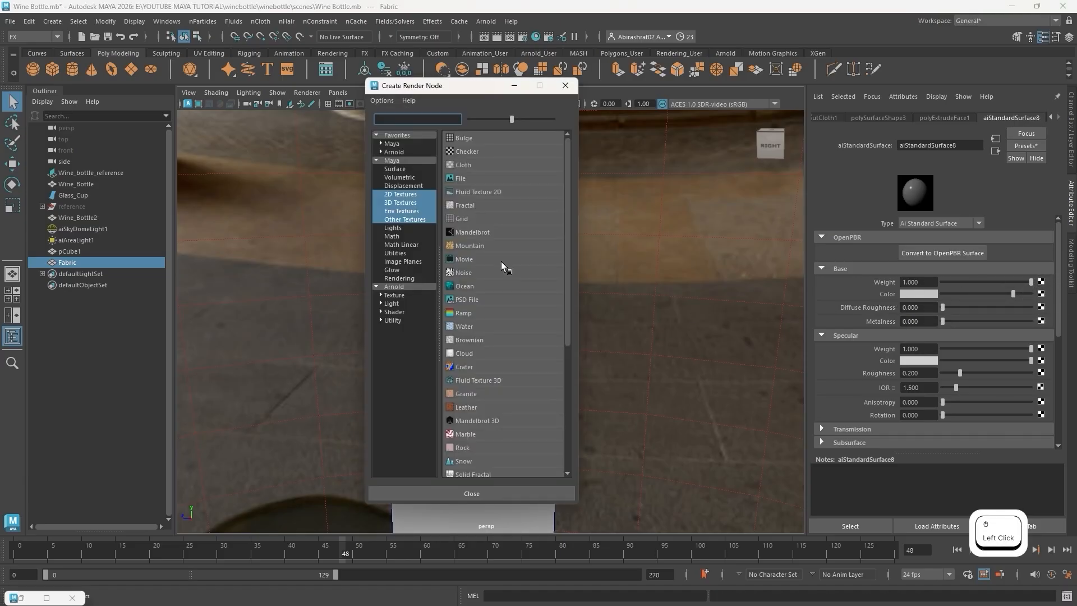
click(462, 177)
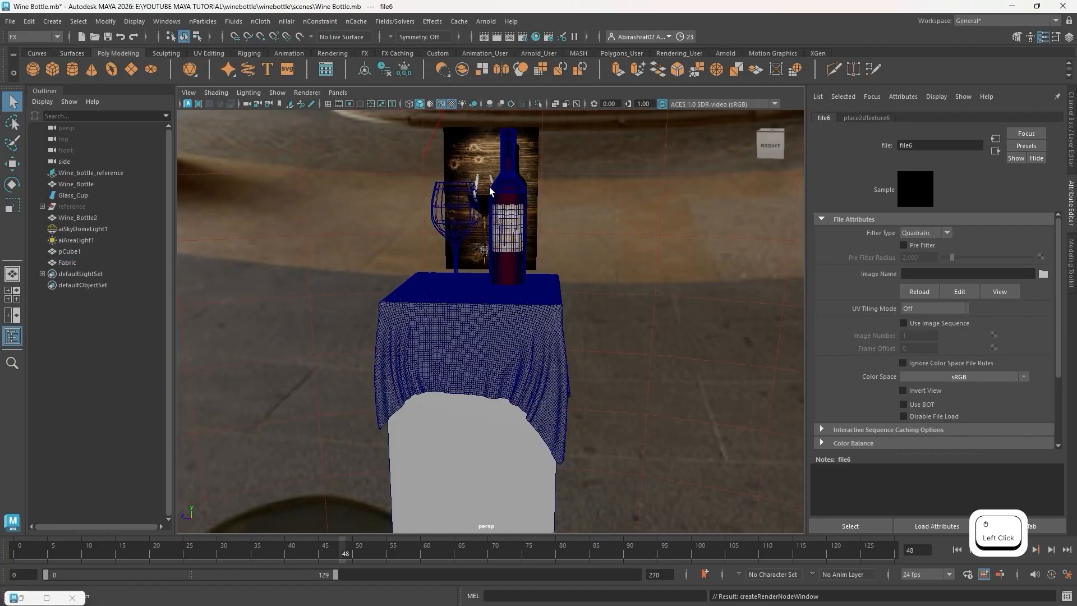
Load "Fabric export out of Maya_Default_Material_BaseColor.png" from the "For maya from substance painter fabric" folder into the file node.
click(1043, 273)
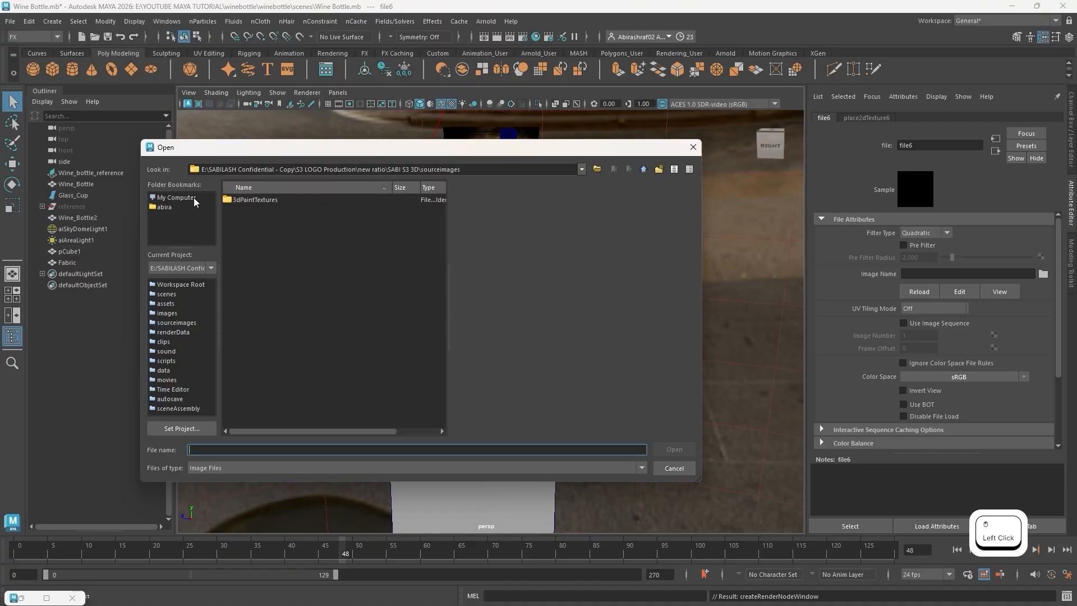
click(193, 197)
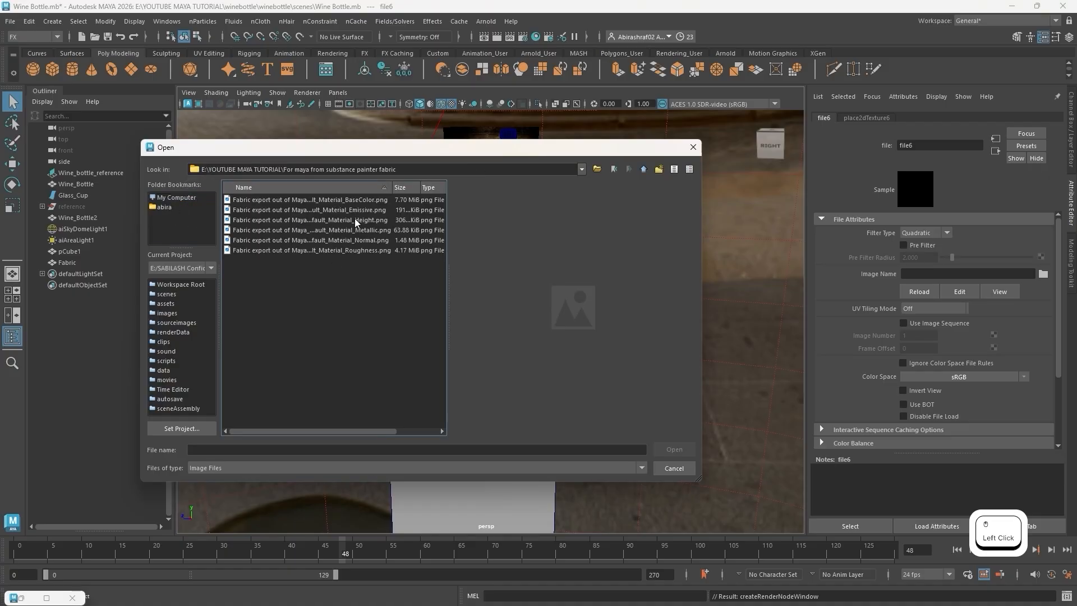
click(353, 200)
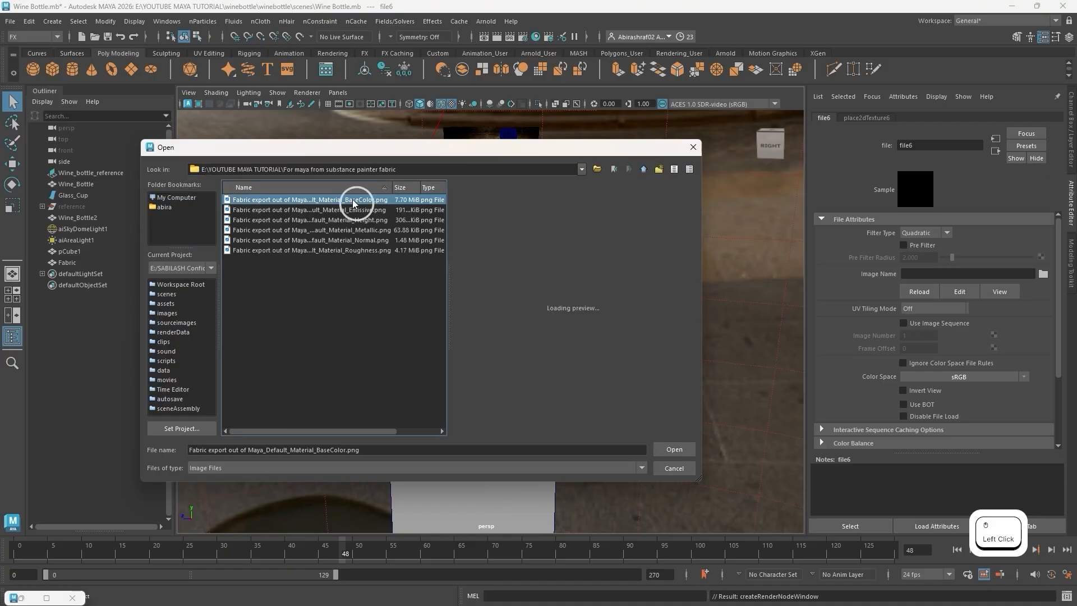
click(673, 449)
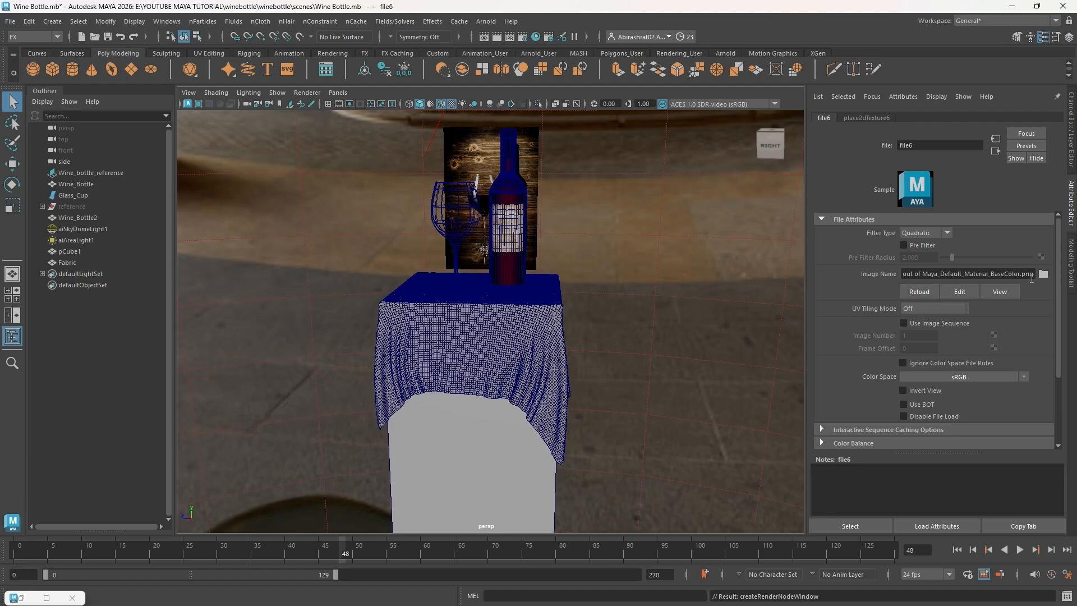
Connect a File texture node to the specular roughness of the tablecloth's aiStandardSurface material.
click(995, 151)
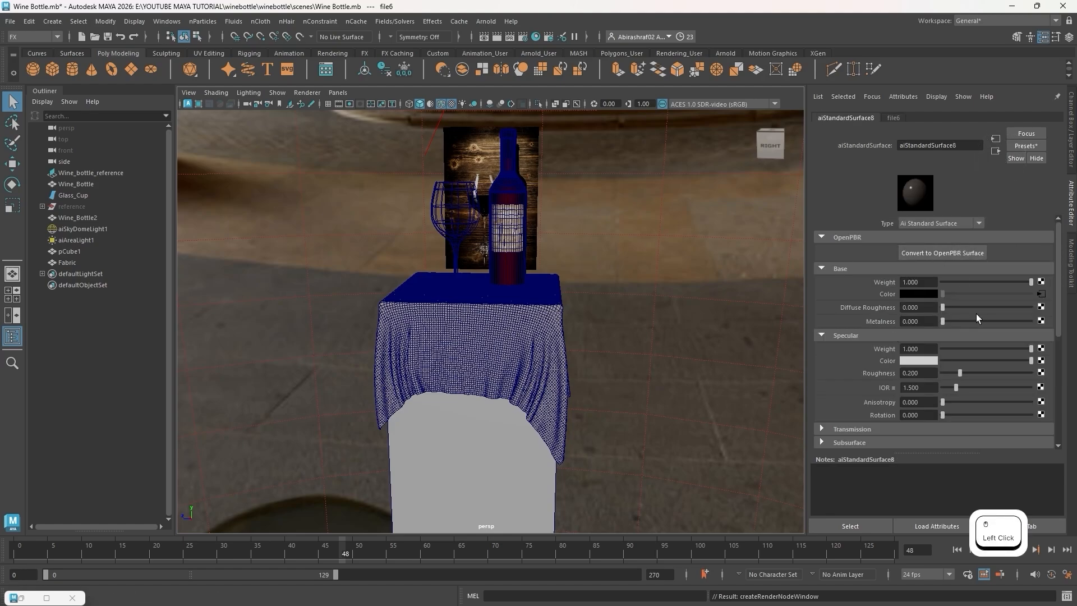
scroll(976, 318, down, 1)
scroll(899, 314, down, 1)
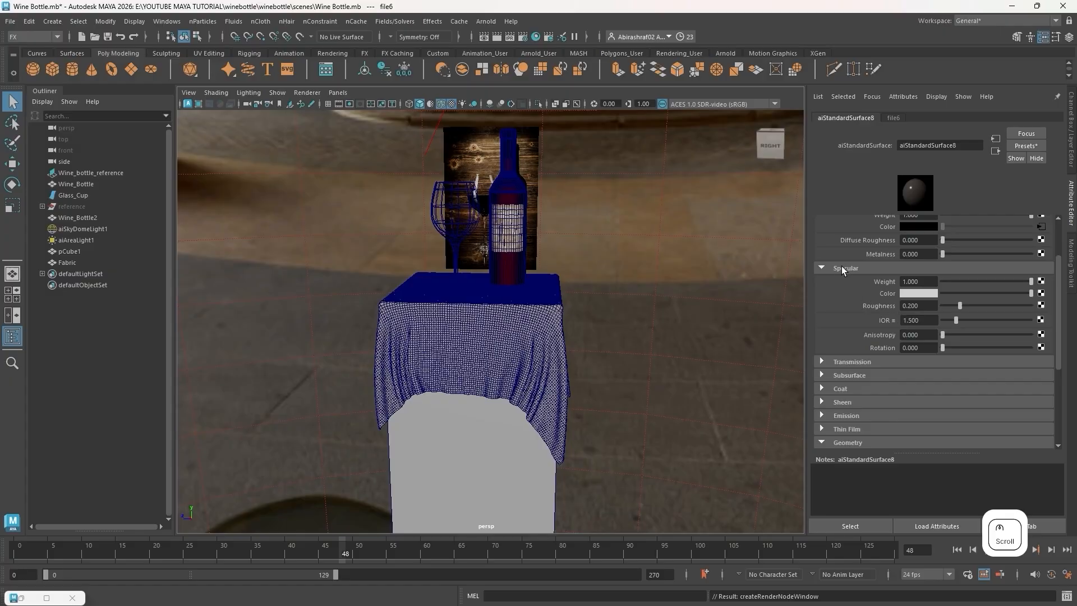
click(1041, 305)
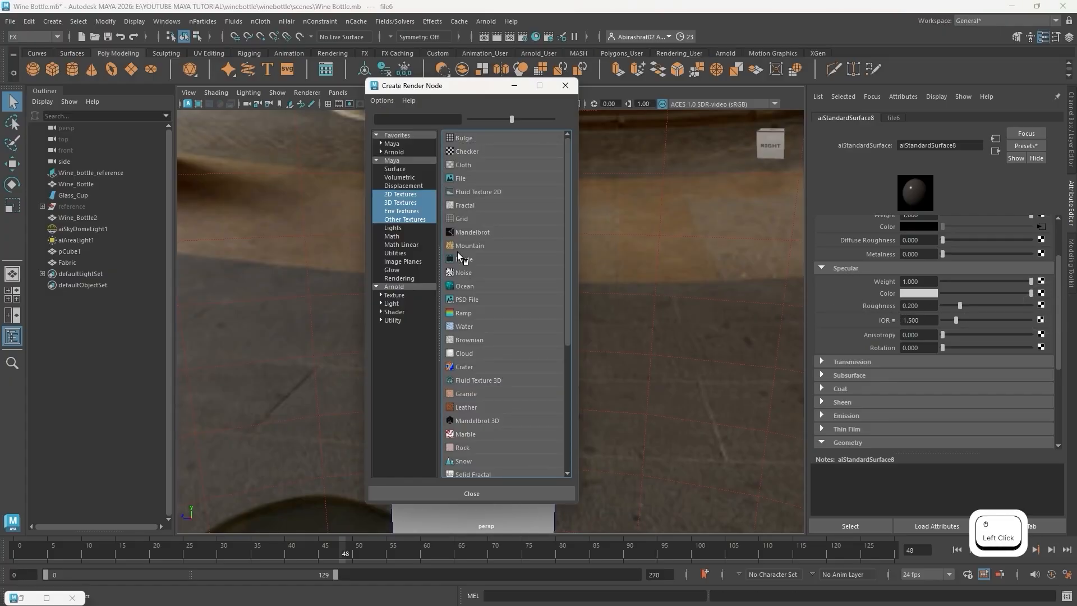
click(470, 178)
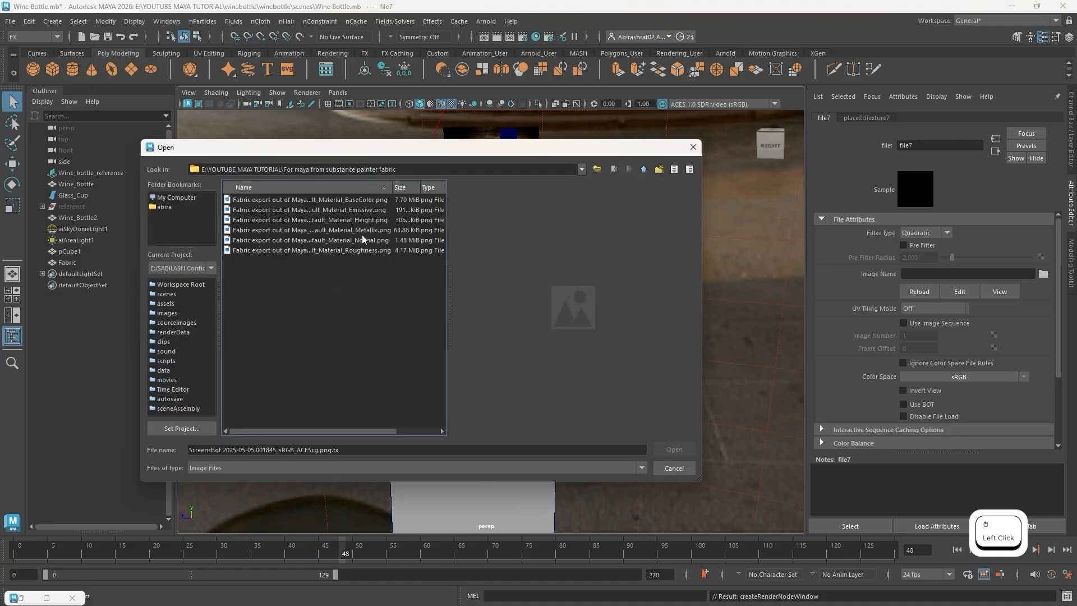
Load "Fabric export out of Maya_Default_Material_Roughness.png" into the roughness file node, with color space Raw and color space file rules ignored.
click(352, 251)
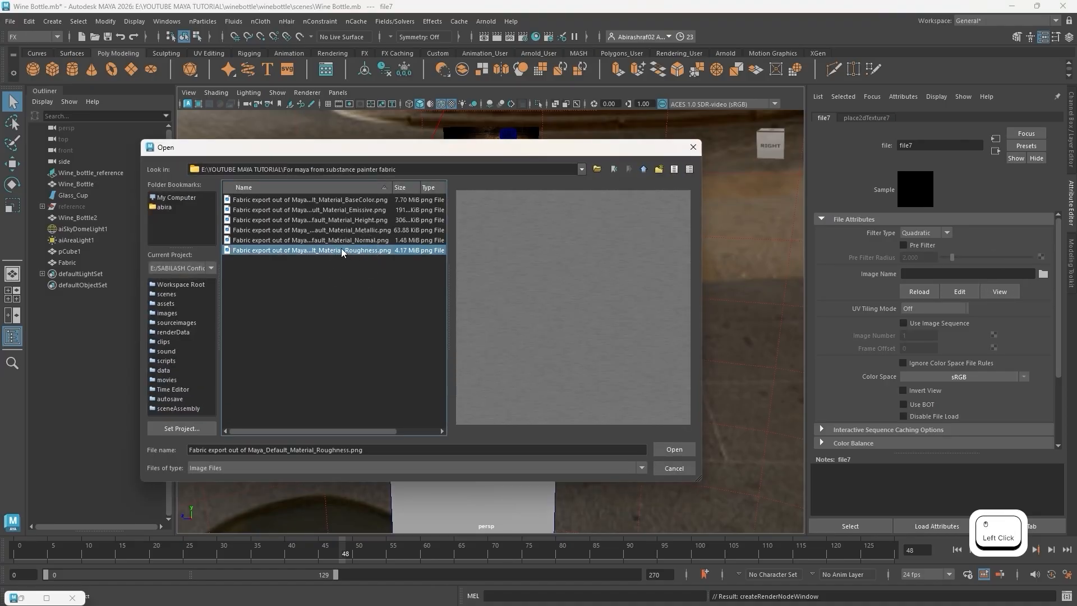
click(674, 450)
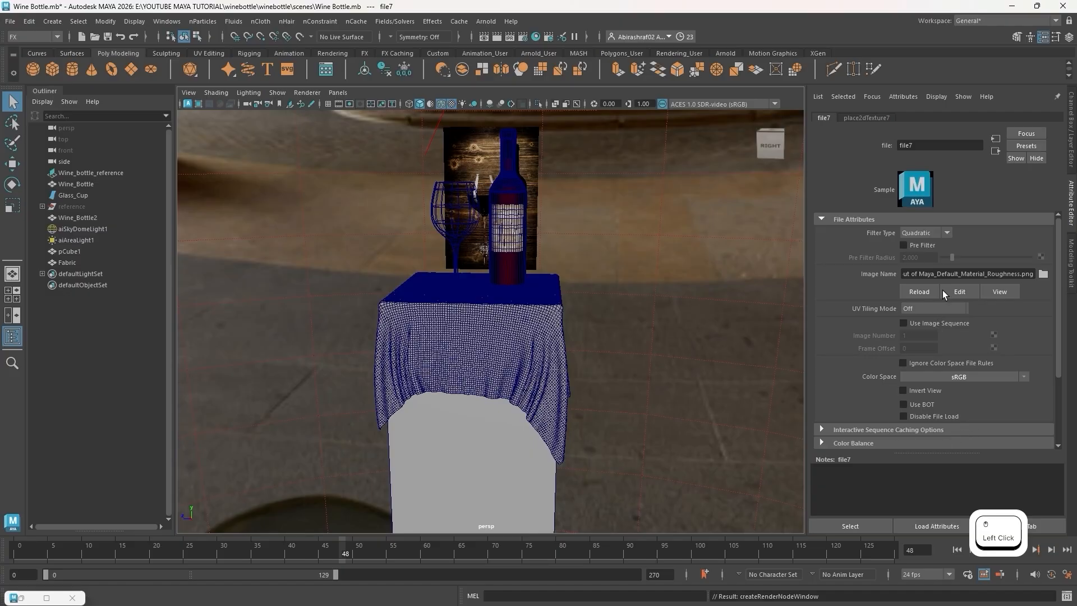
click(999, 379)
mouse_move(1010, 408)
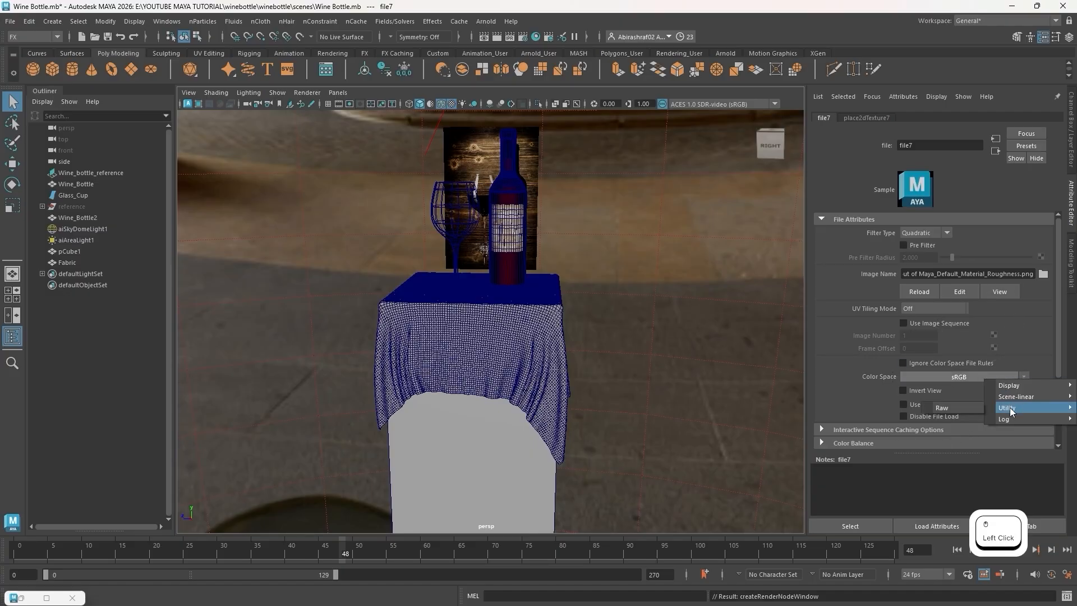
click(961, 406)
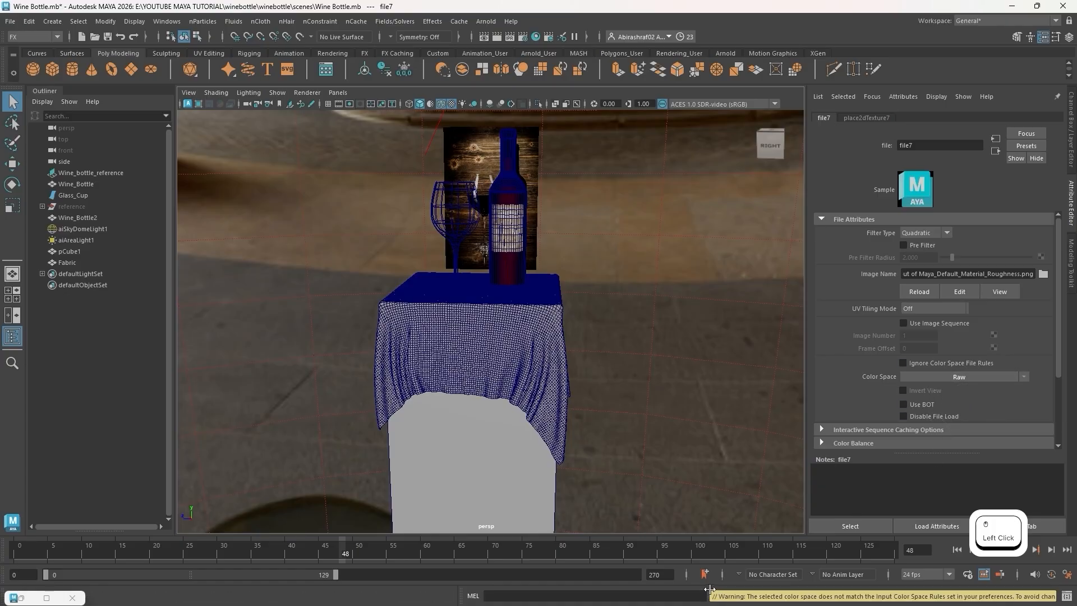
click(907, 362)
click(993, 152)
Examine the tablecloth material's Base, Specular, Subsurface, Emission and Geometry attributes for further map inputs.
scroll(883, 268, down, 5)
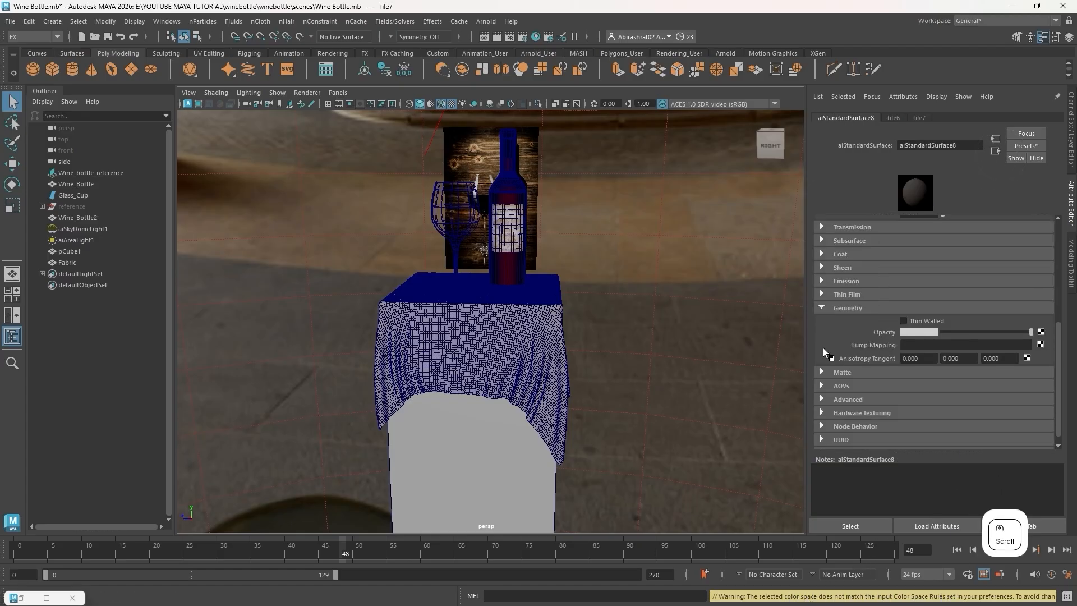
scroll(875, 303, up, 4)
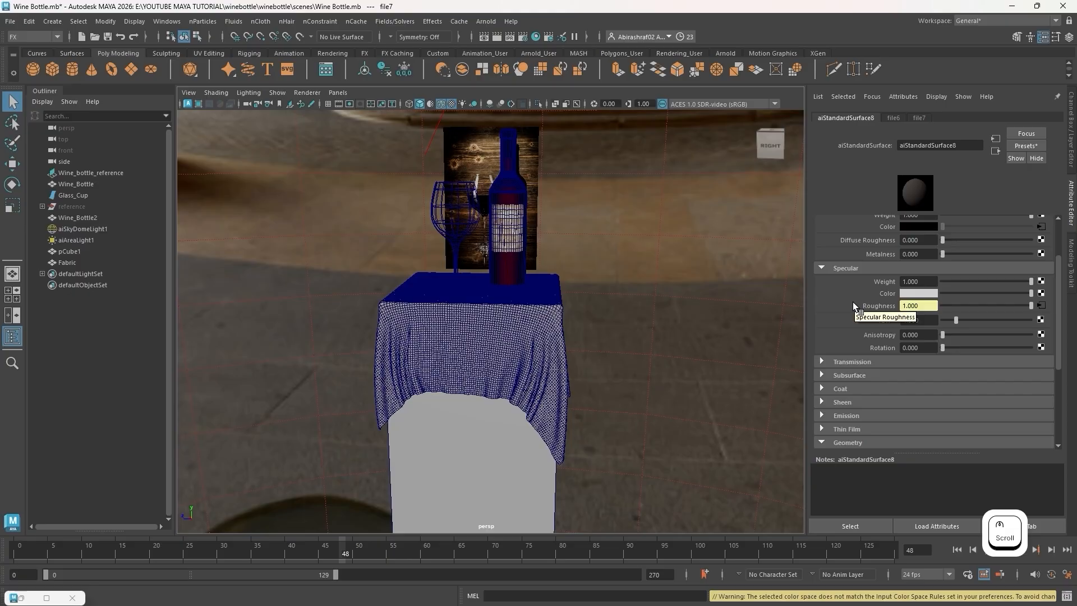
scroll(851, 308, up, 2)
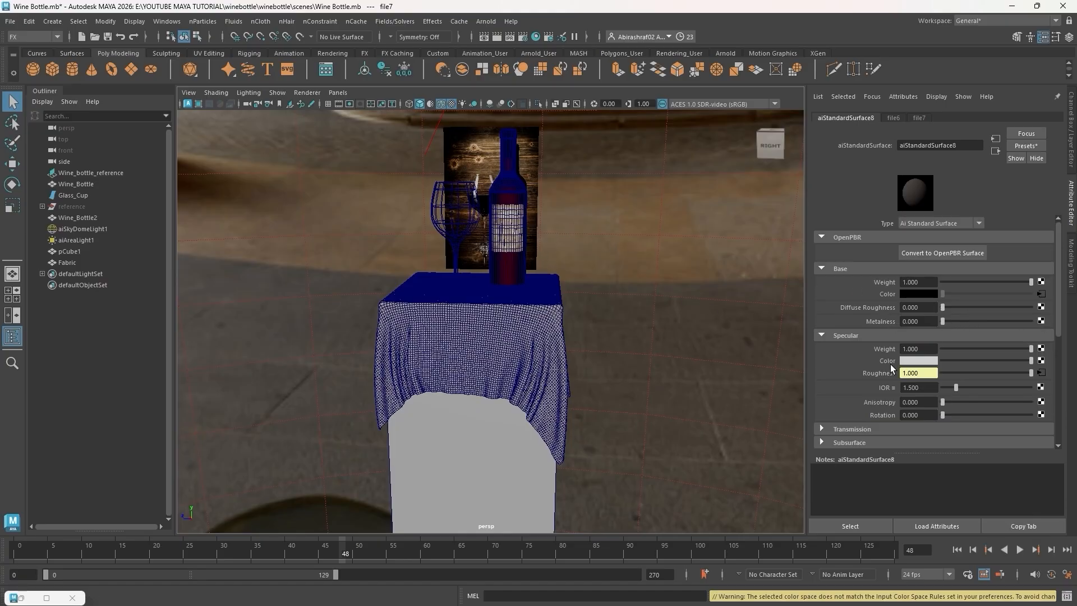
scroll(889, 287, down, 1)
scroll(889, 288, down, 2)
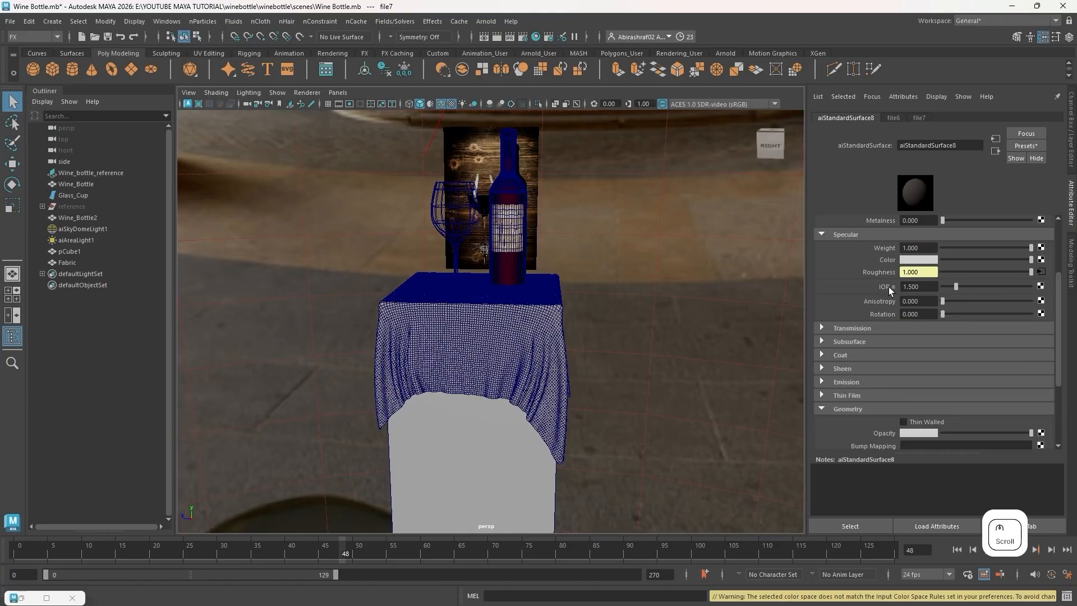
scroll(855, 330, down, 3)
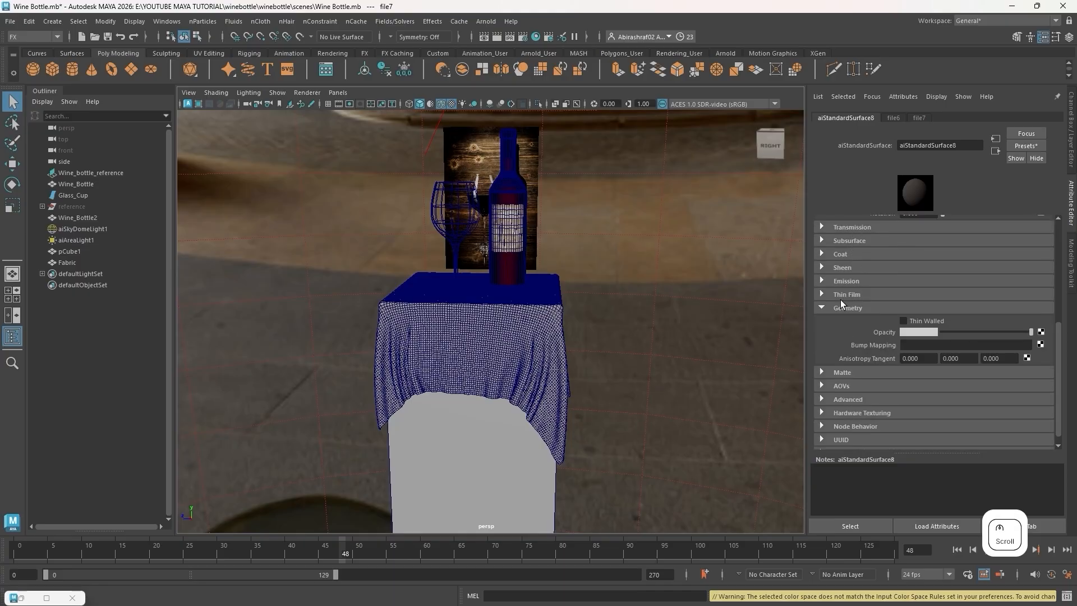
click(823, 281)
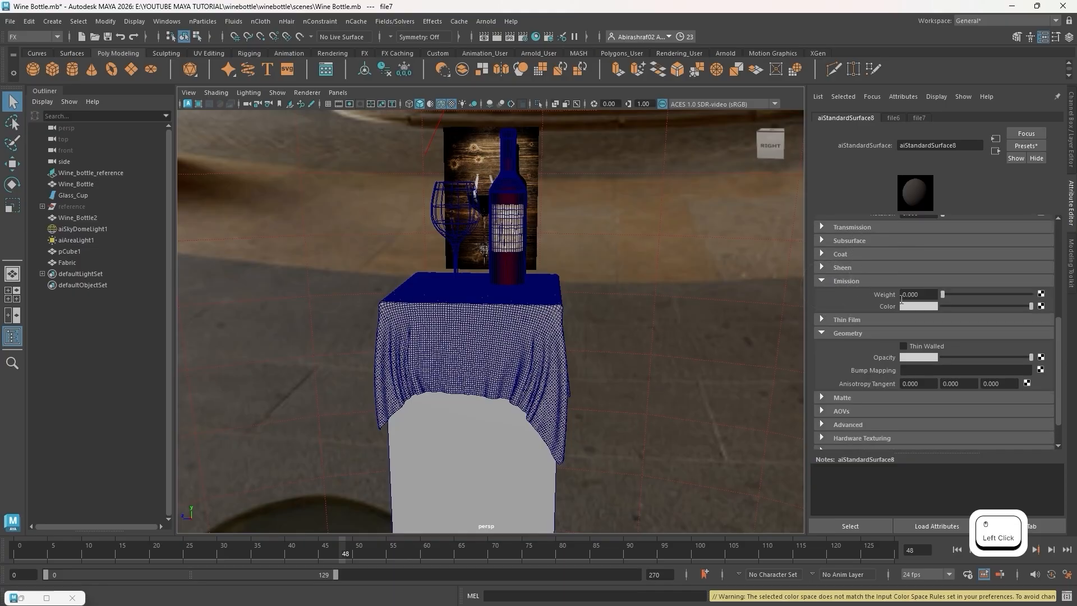
click(824, 281)
click(823, 238)
click(823, 237)
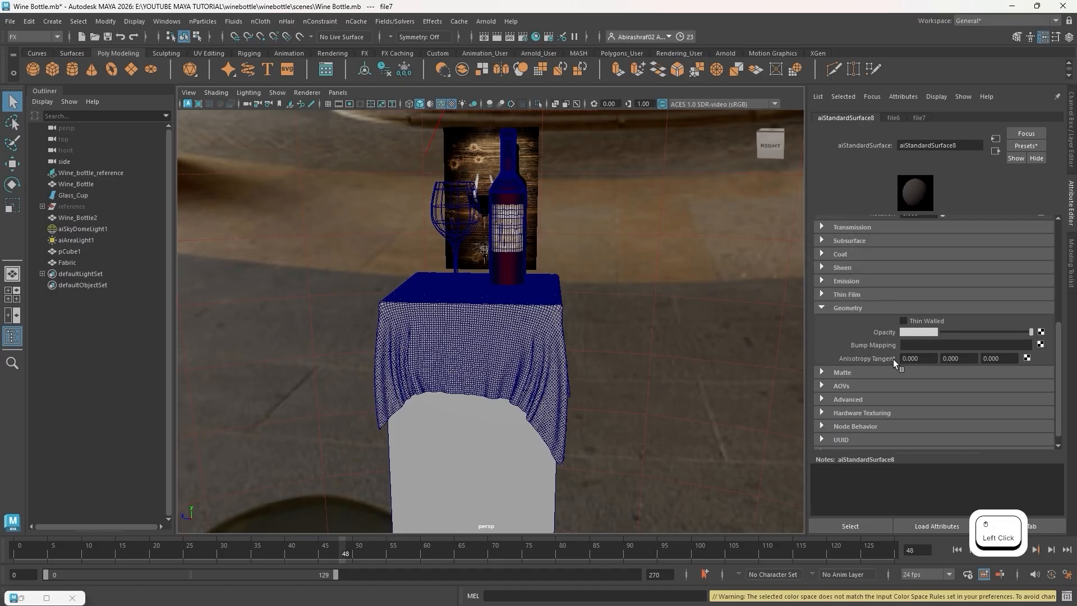
Connect a File texture node to the material's bump mapping and set the bump node to be used as Tangent Space Normals.
click(1040, 344)
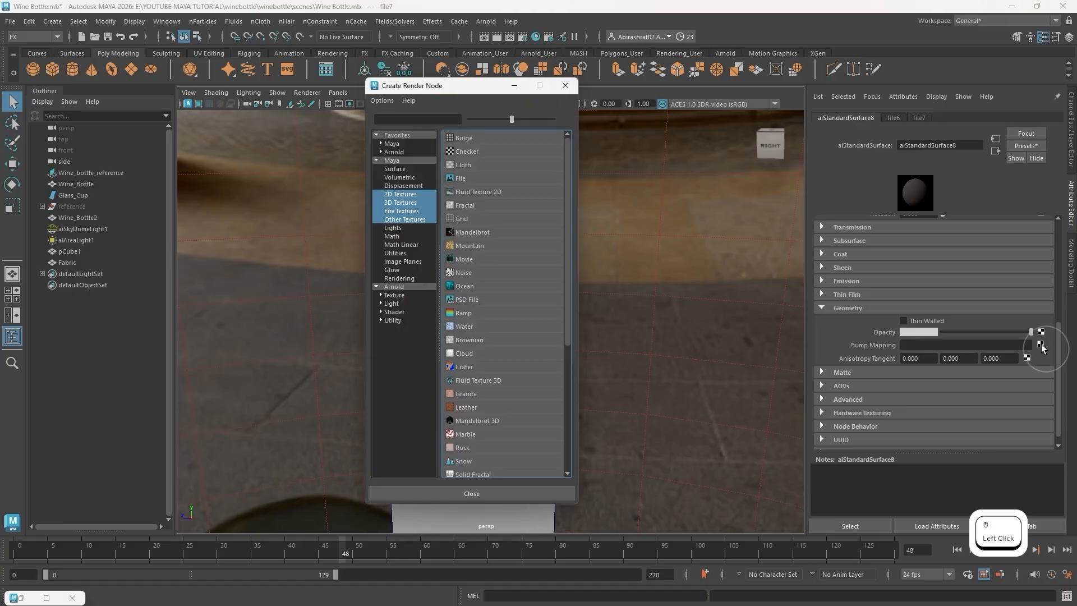
click(463, 179)
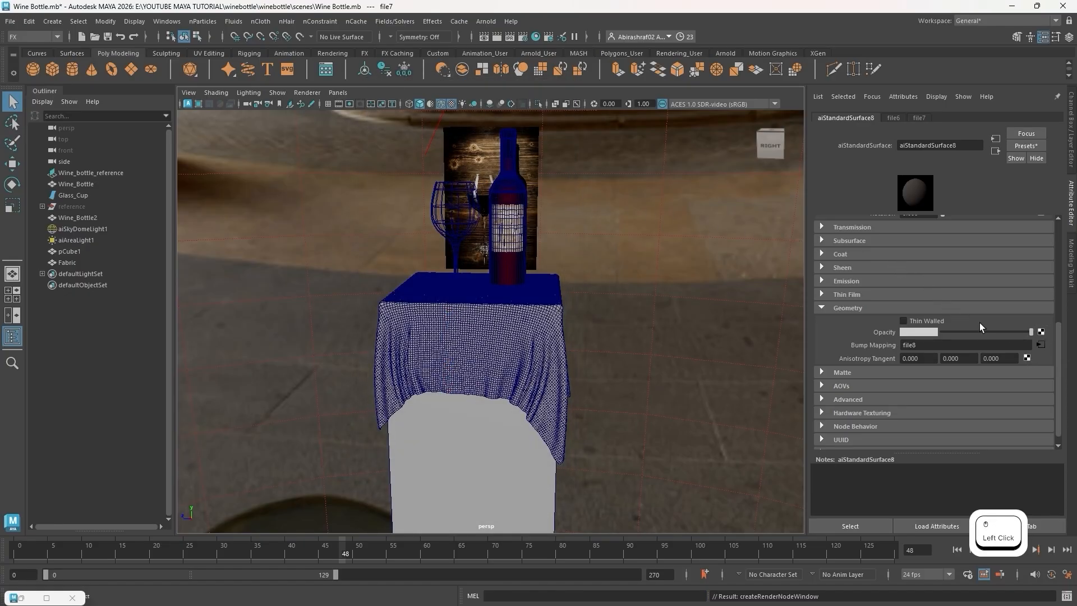
click(1042, 344)
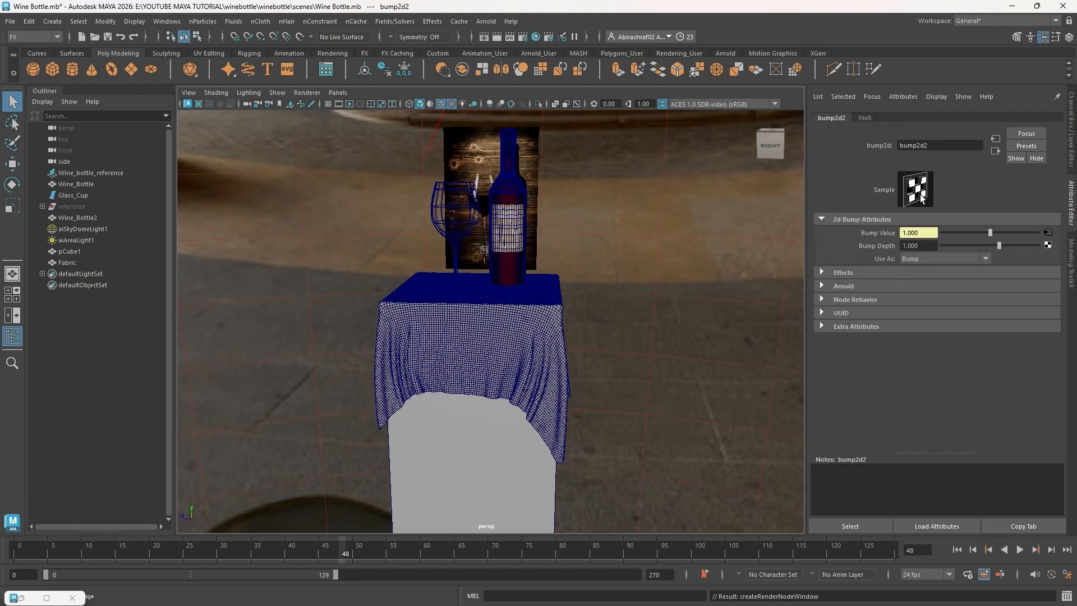
click(963, 258)
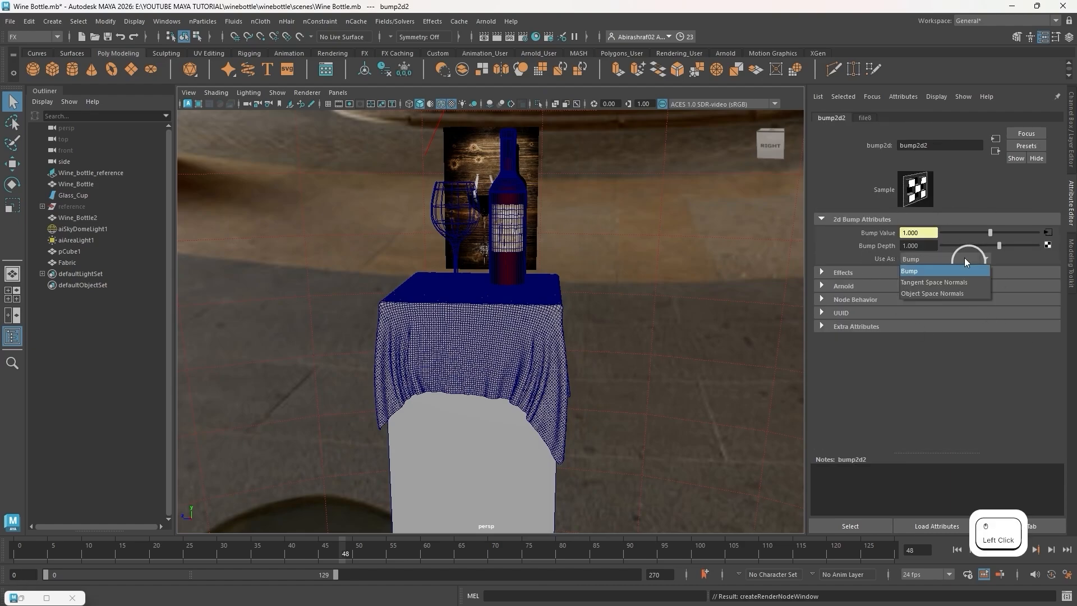
click(938, 277)
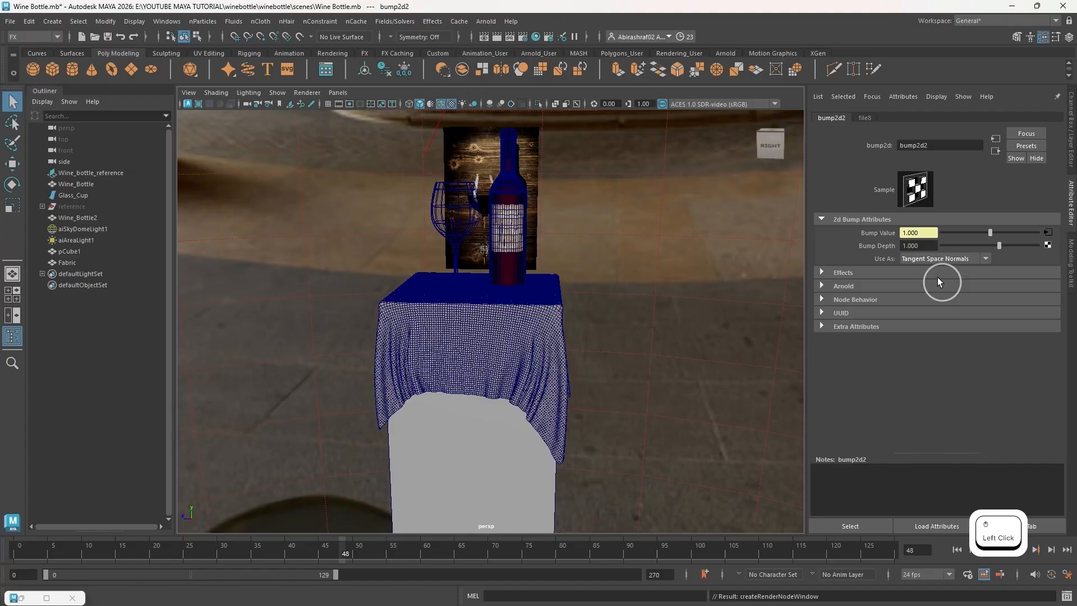
Load "Fabric export out of Maya_Default_Material_Normal.png" from the "For maya from substance painter fabric" folder into the bump's file node.
click(1047, 232)
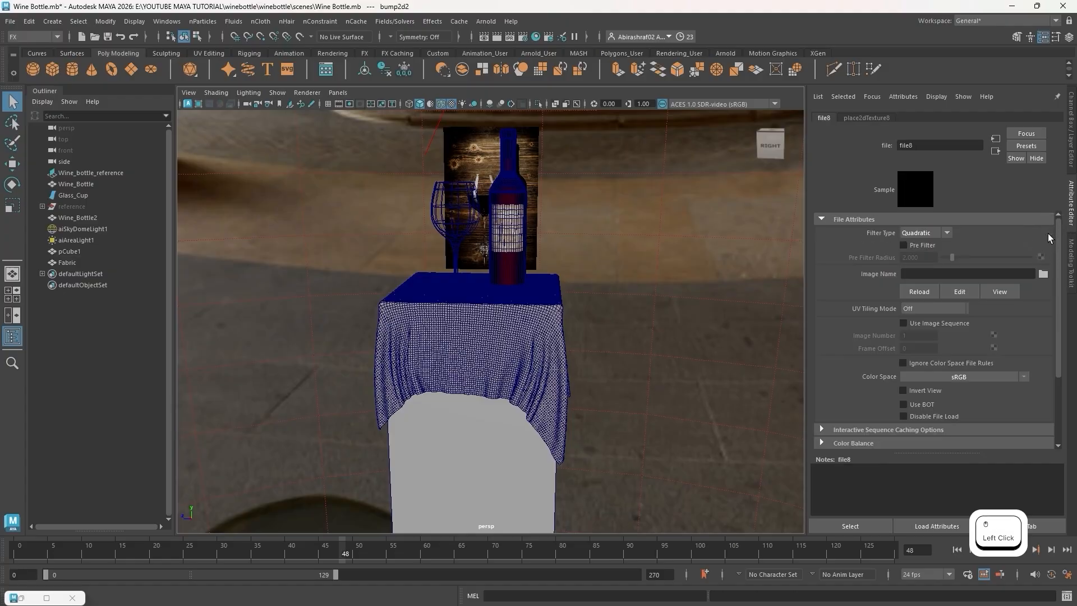
click(1042, 274)
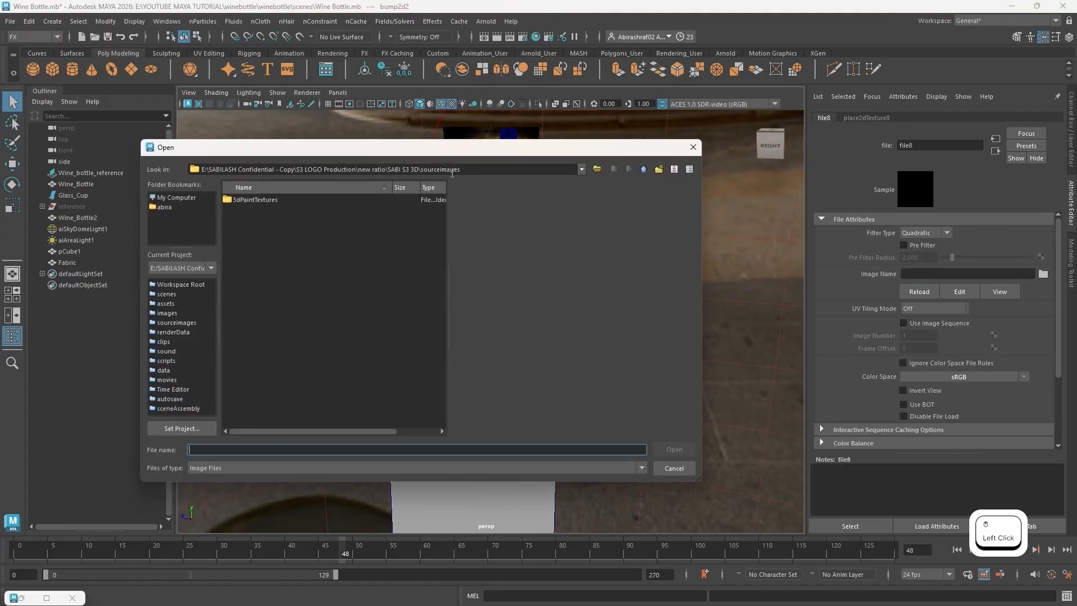
drag(452, 174, 197, 173)
text(E:\YOUTUBE MAYA TUTORIAL\For maya from substance painter fabric)
key(Return)
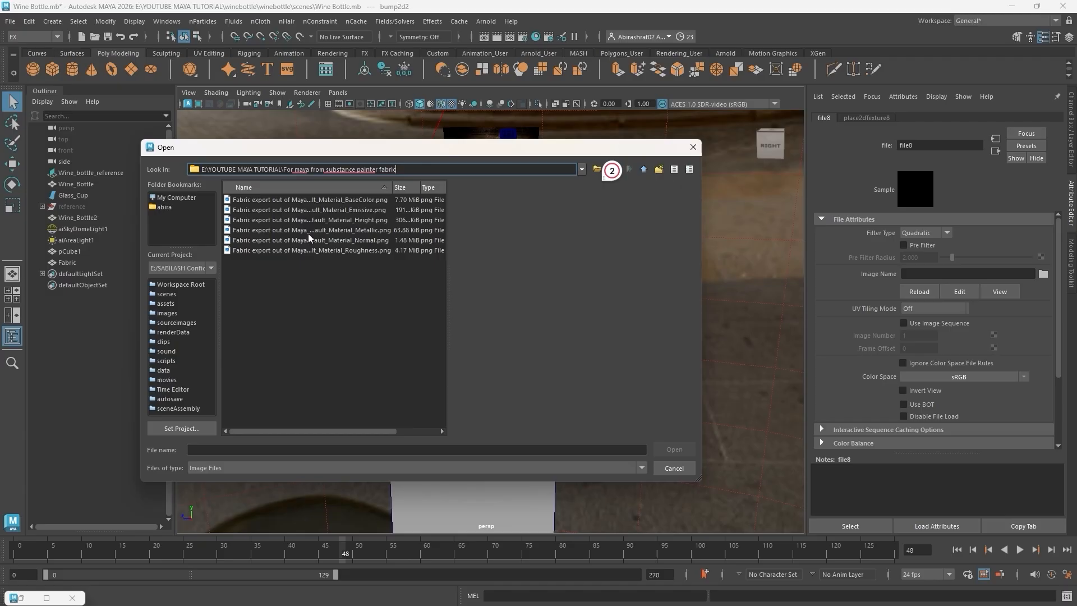
click(365, 241)
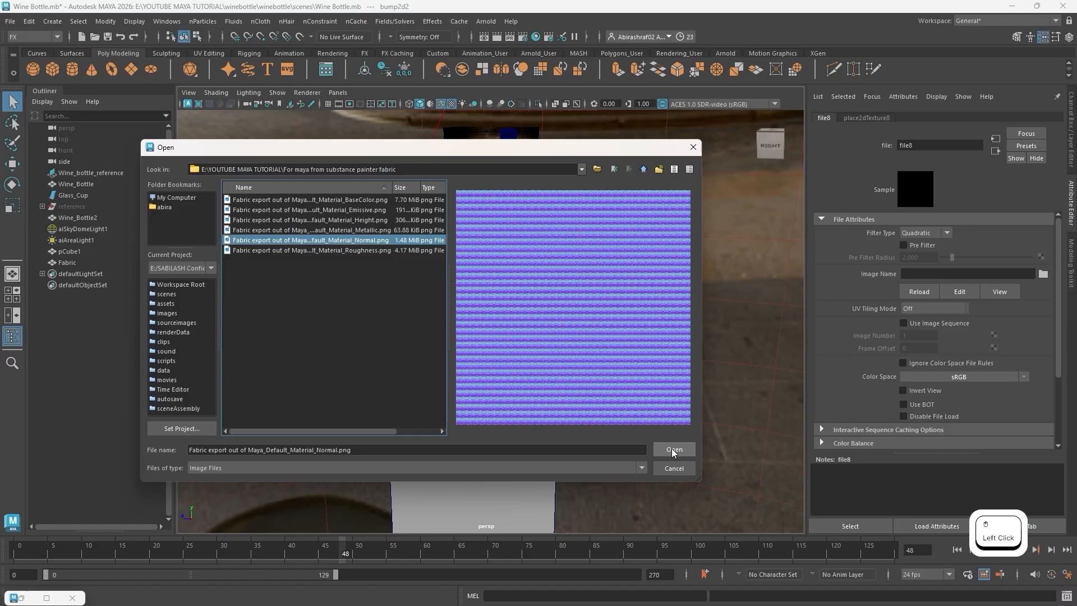
click(673, 450)
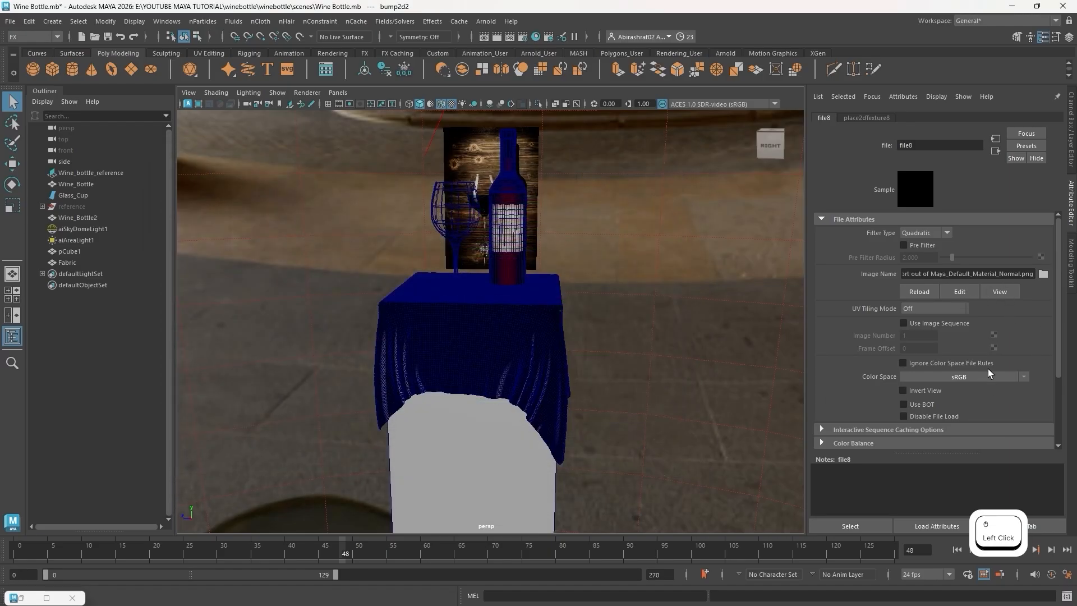
Set the normal map's color space to Raw, ignore color space file rules, and return to the tablecloth material.
click(1002, 376)
mouse_move(1008, 409)
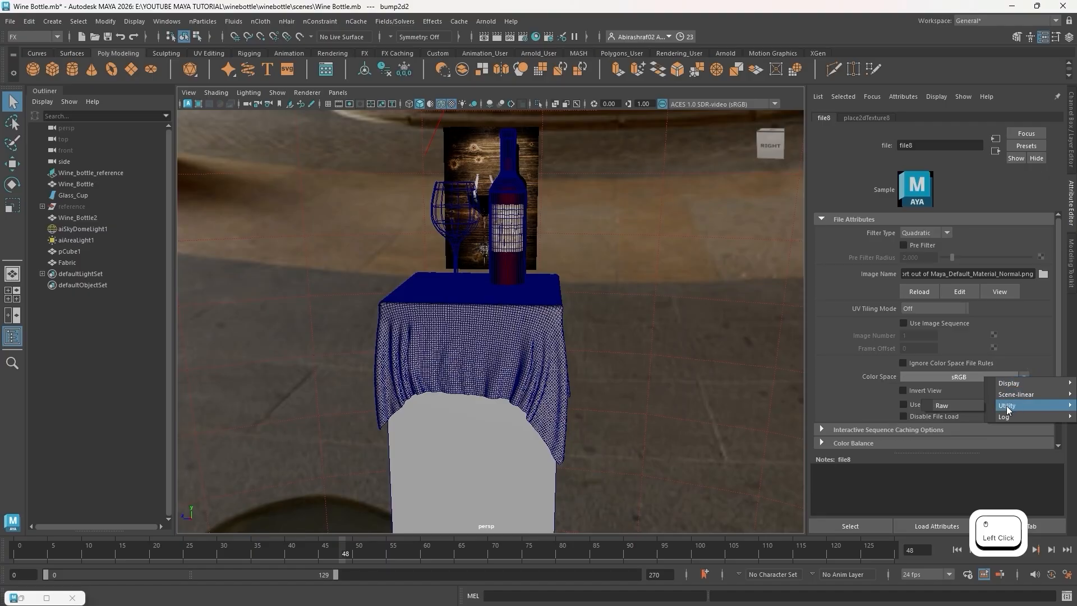
click(954, 406)
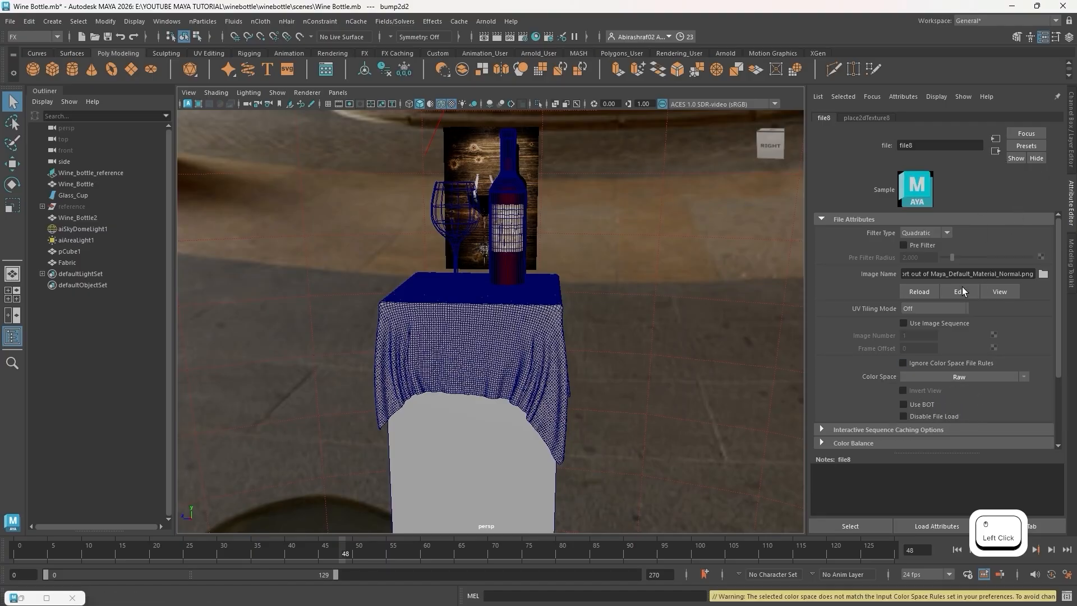
click(920, 364)
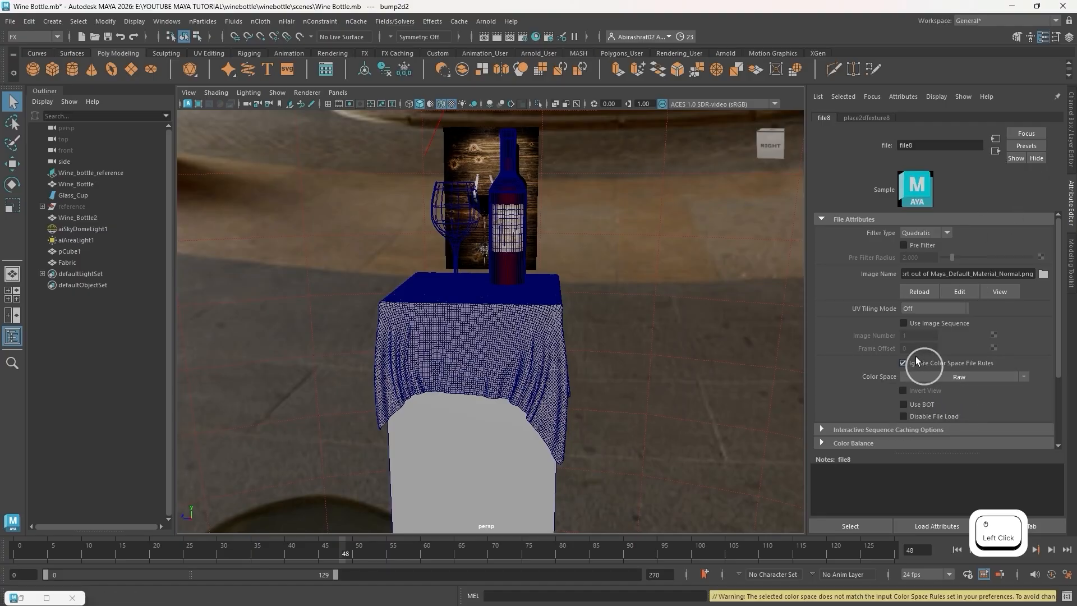
click(995, 152)
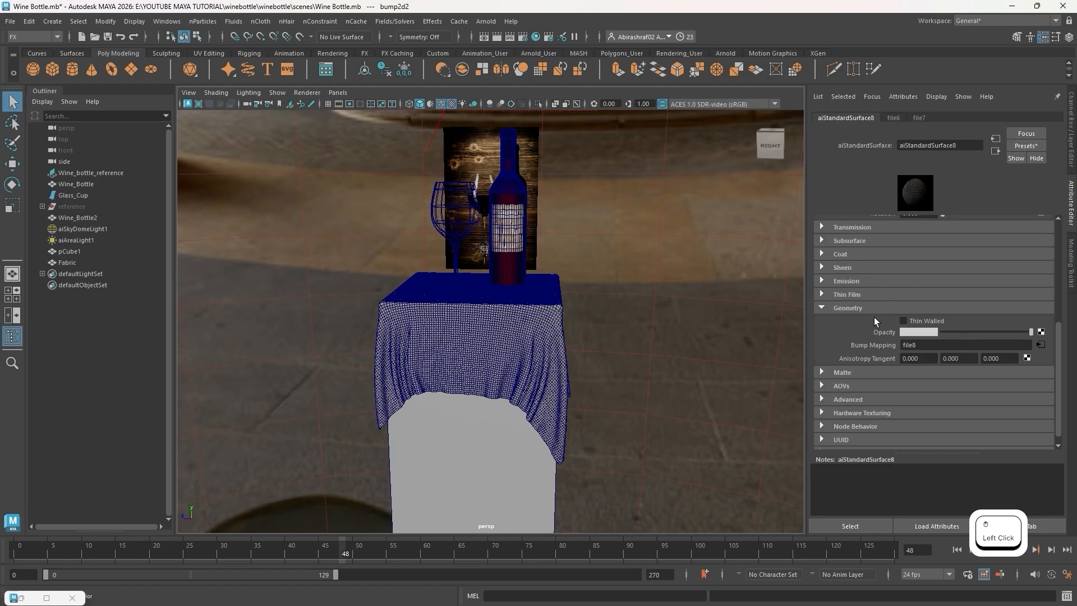
Check the base color's file node and the material's roughness and bump mapping connections.
scroll(870, 319, up, 6)
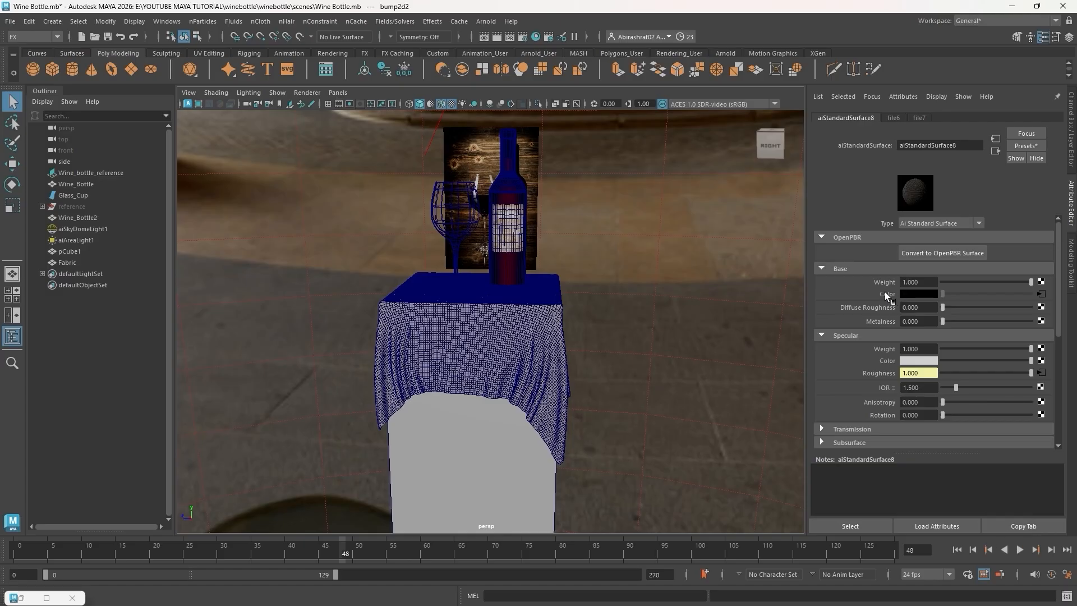
click(1041, 294)
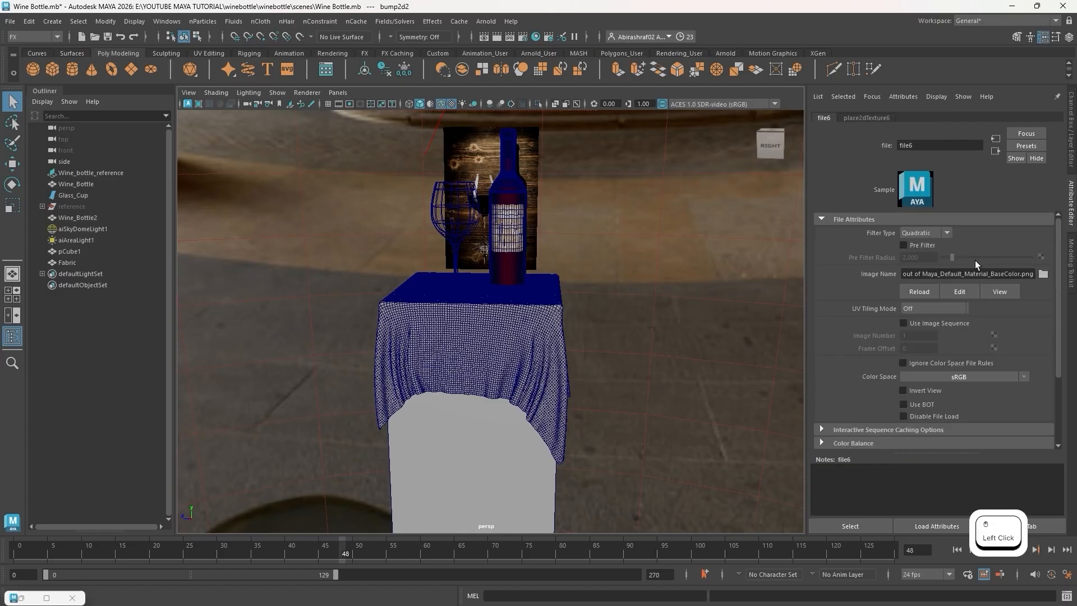
click(991, 155)
scroll(897, 284, down, 2)
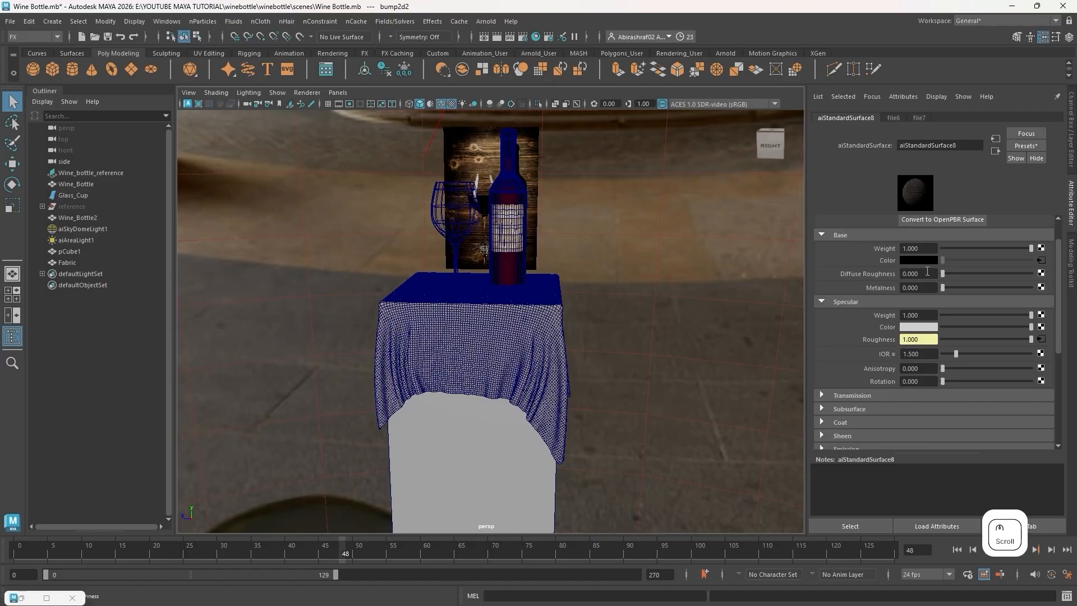
scroll(920, 337, down, 4)
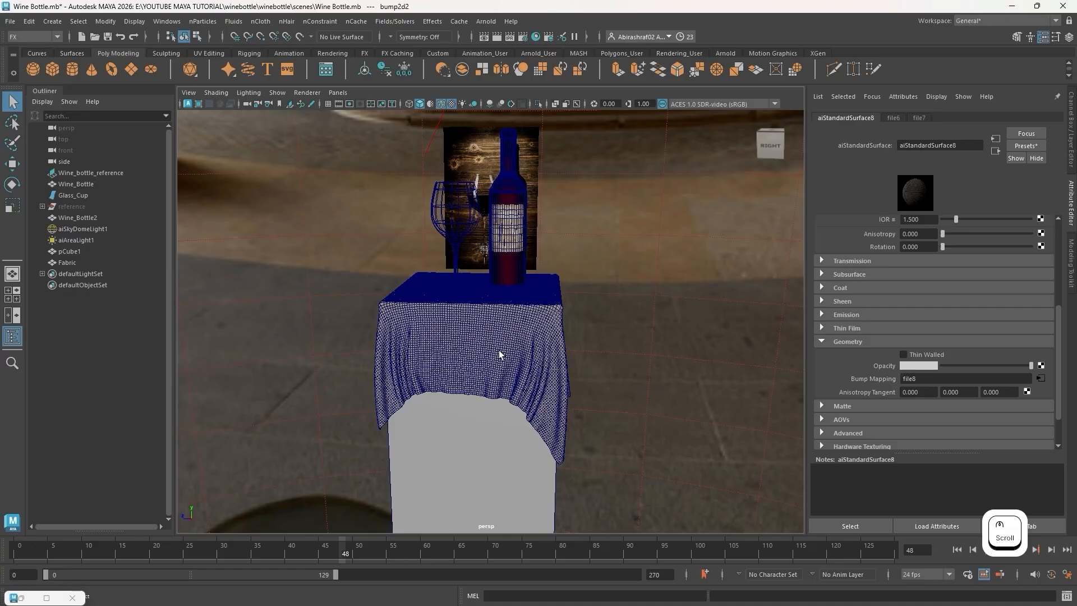
Frame the table, bottle and glass in the perspective view and save the Wine Bottle scene.
alt+drag(444, 428, 446, 464)
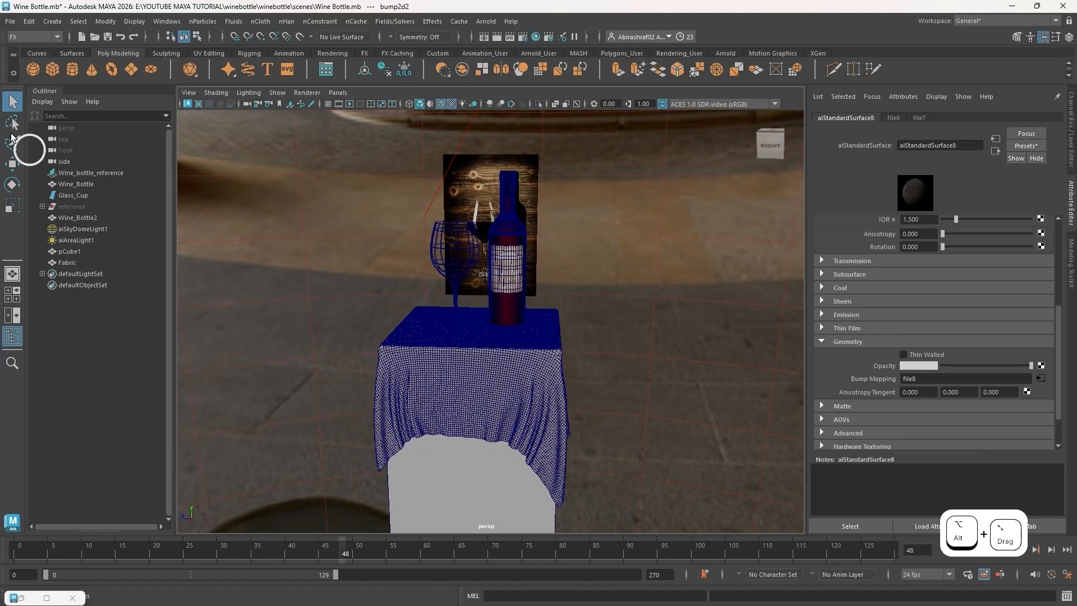
click(10, 22)
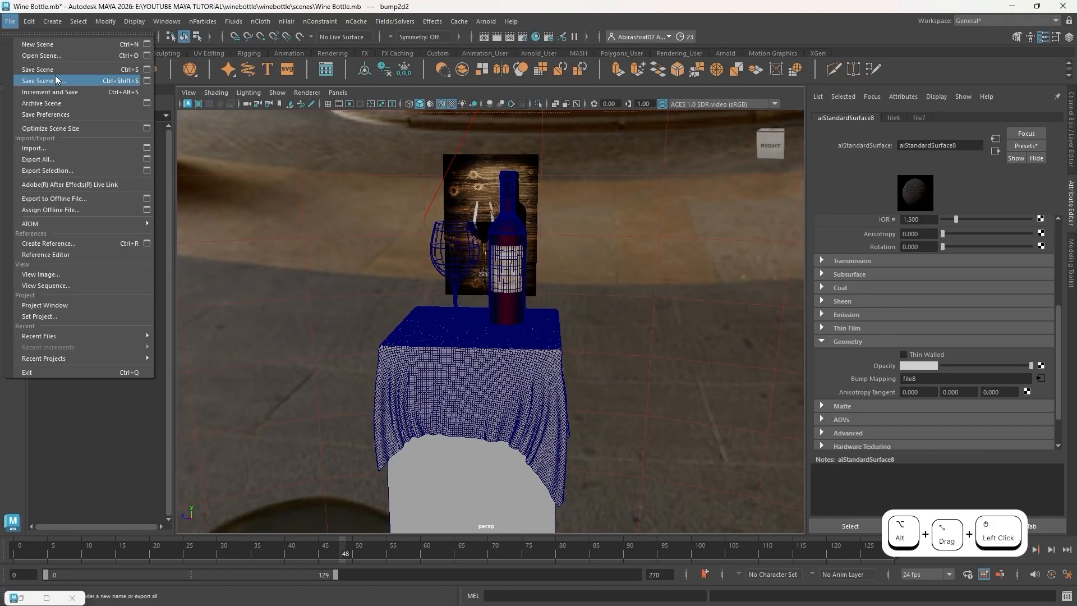
click(51, 70)
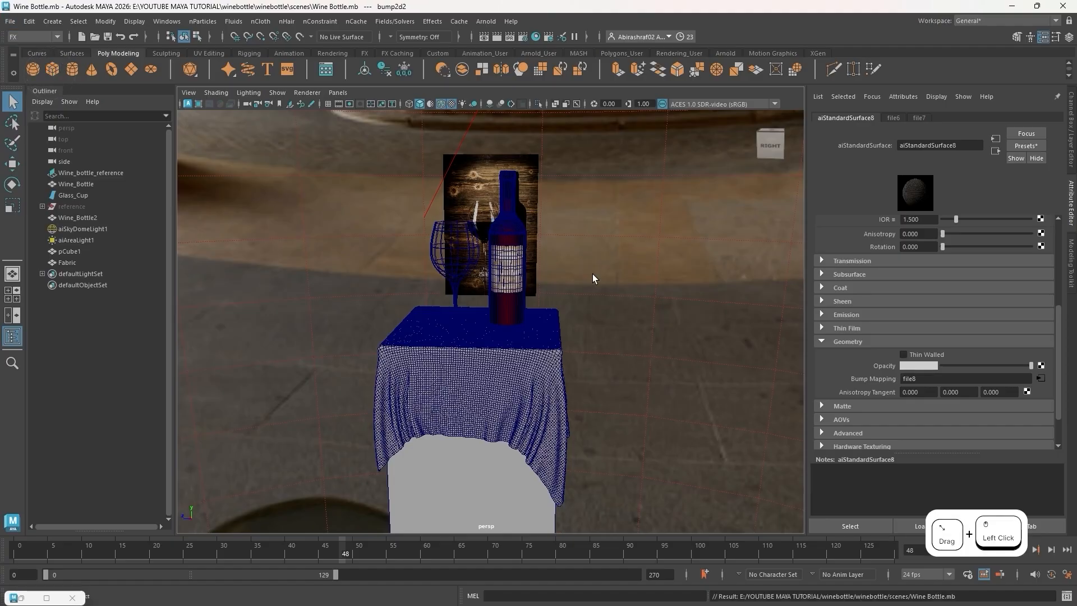
Try to render the perspective view in the Arnold RenderView, then dismiss the error report and crash dialogs.
click(485, 37)
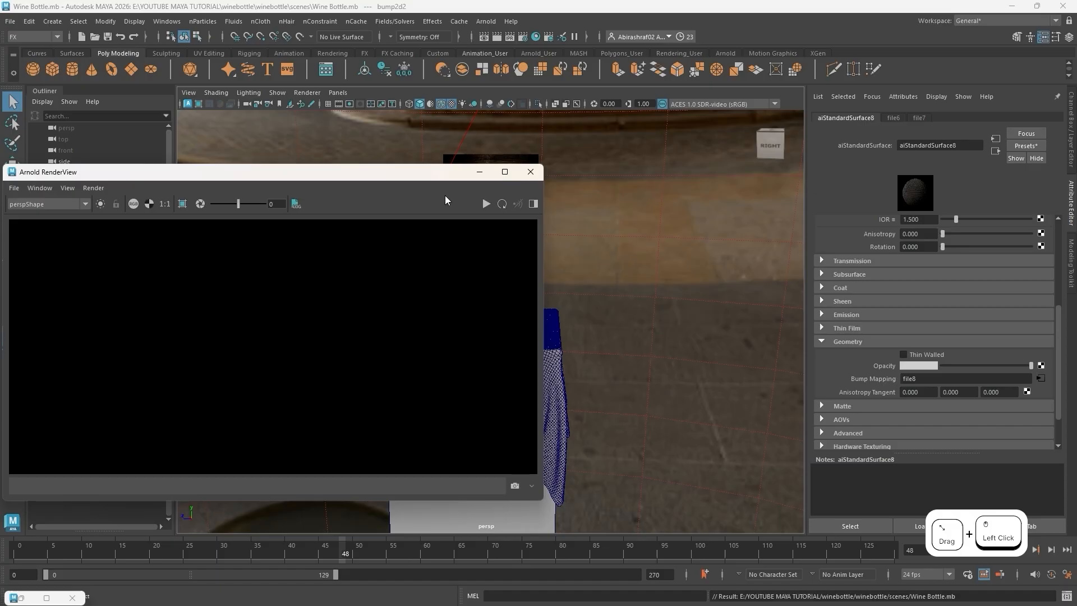
drag(380, 168, 561, 156)
scroll(737, 397, up, 2)
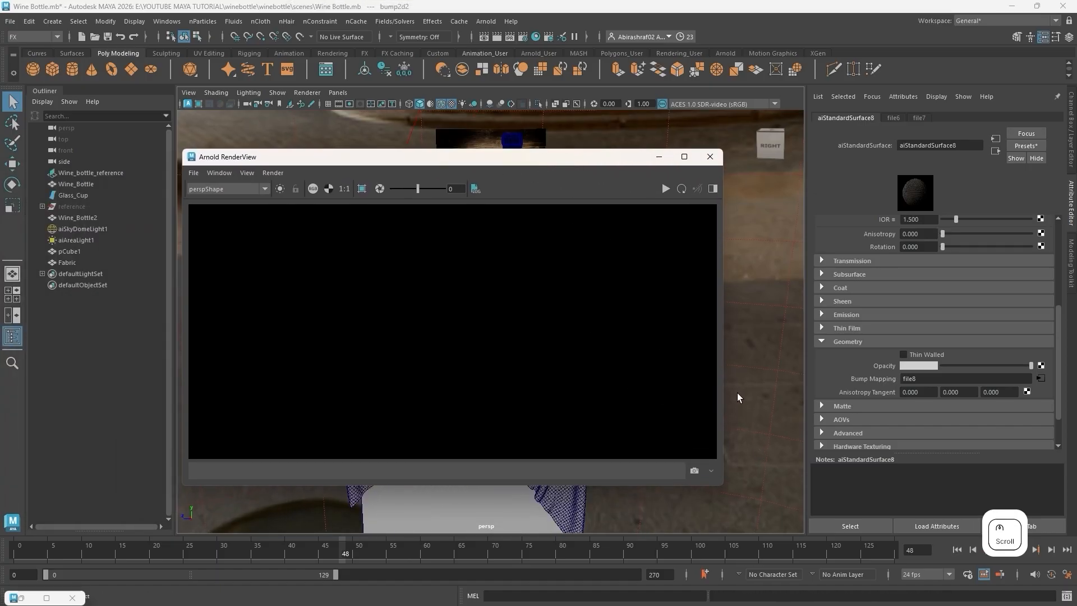
click(666, 188)
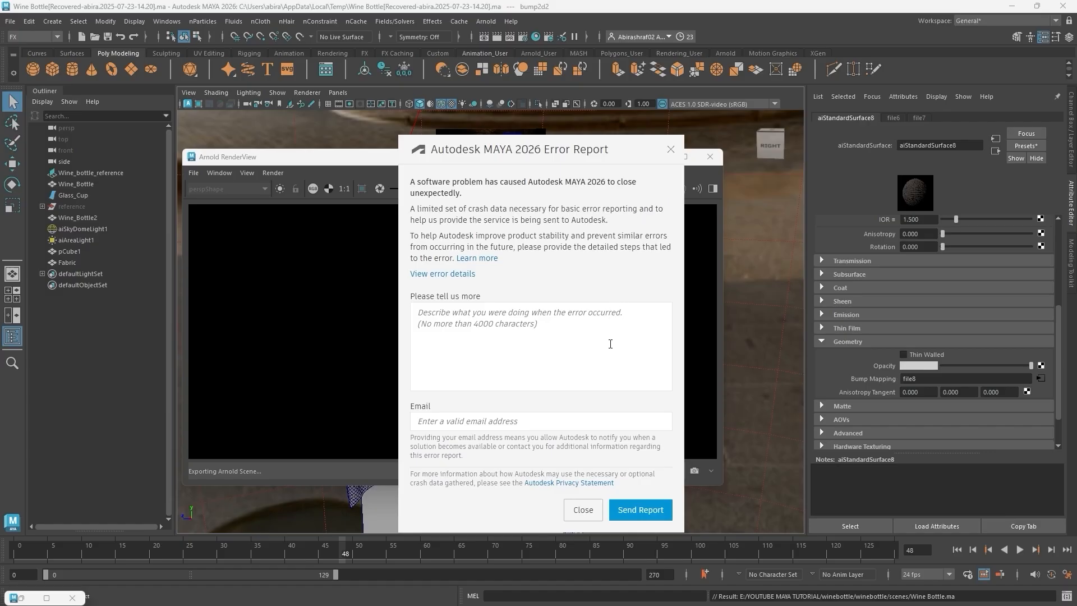
click(589, 505)
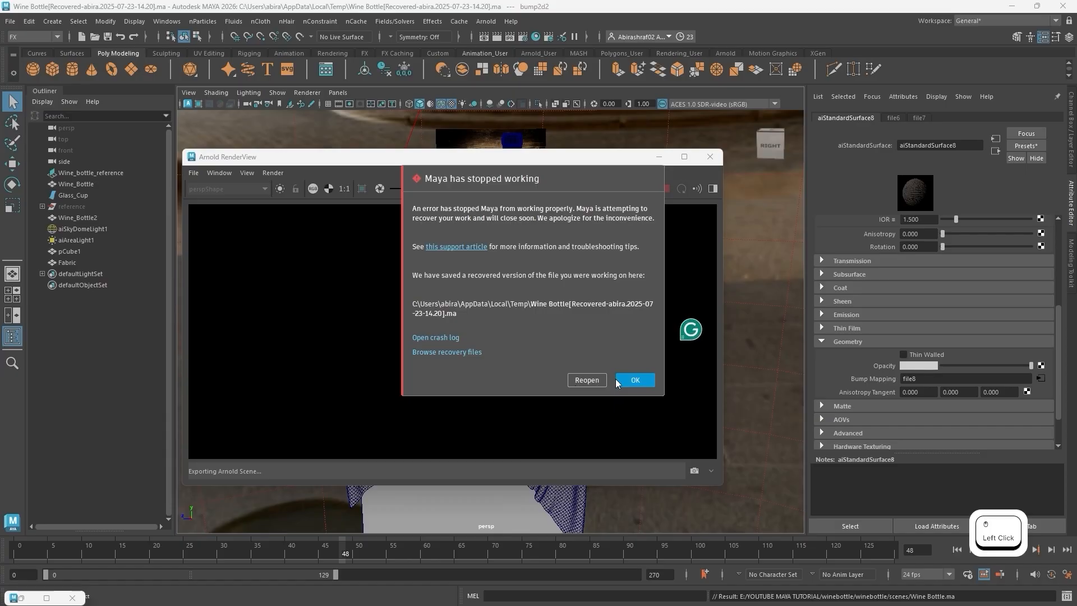
click(633, 381)
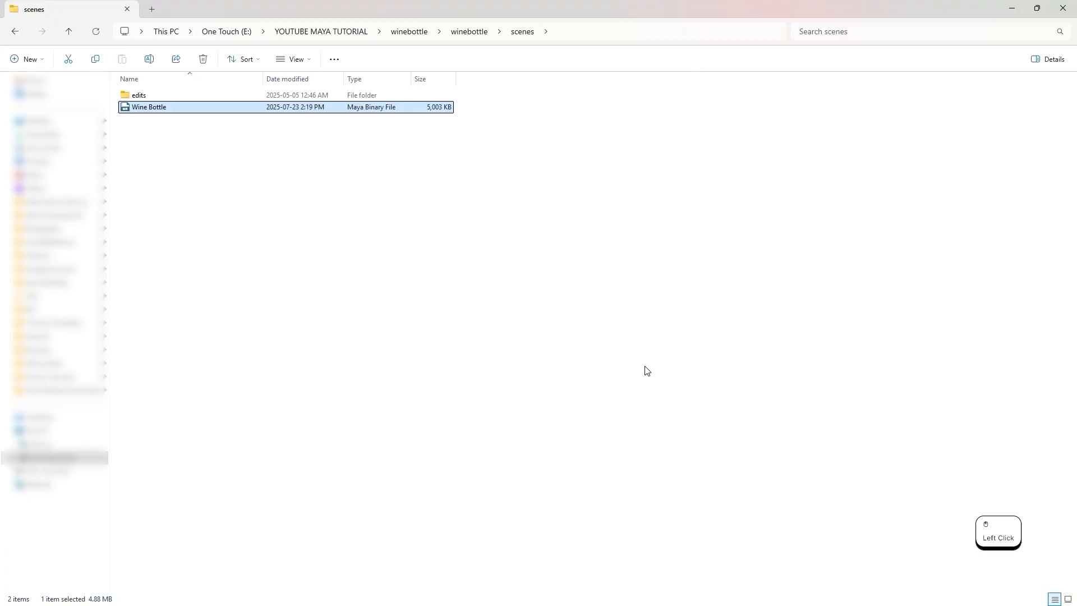
Relaunch Maya 2026, open the recovered Wine Bottle scene and minimize the Arnold RenderView.
key(super)
text(maya)
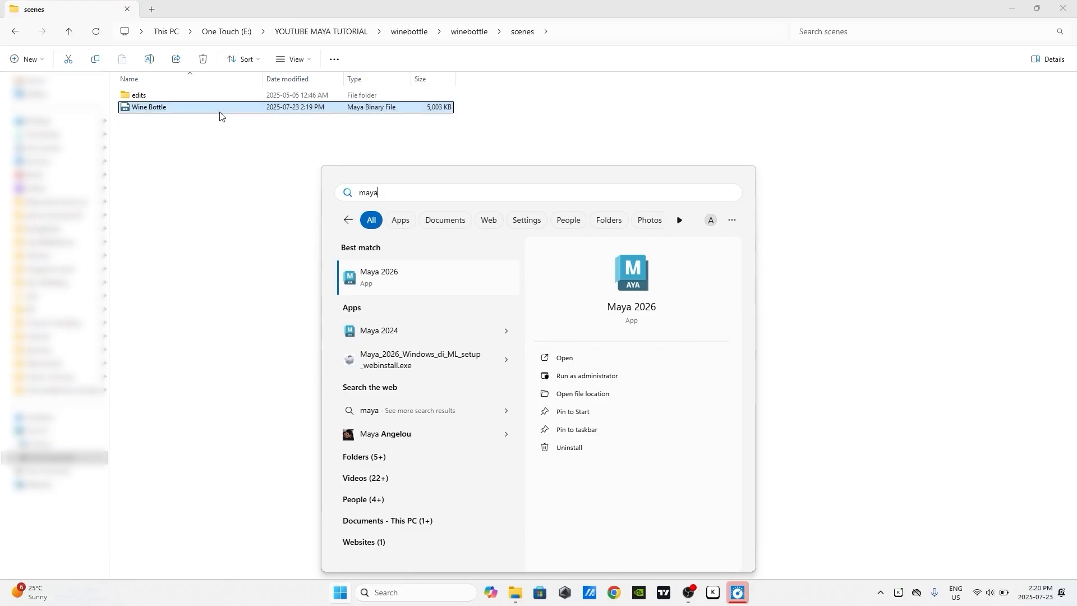
click(414, 278)
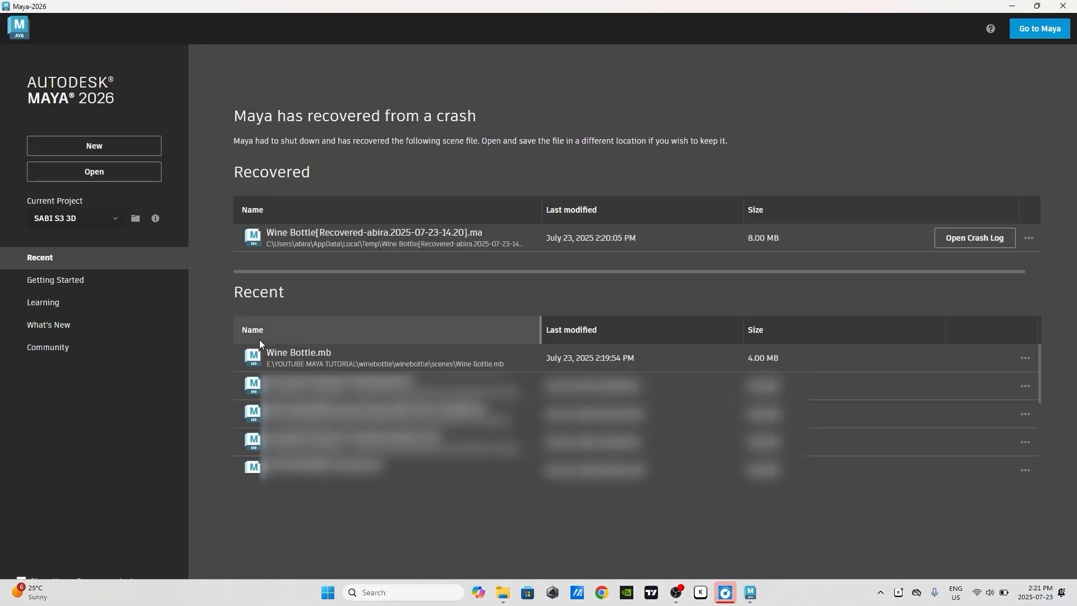
key(super)
key(super)
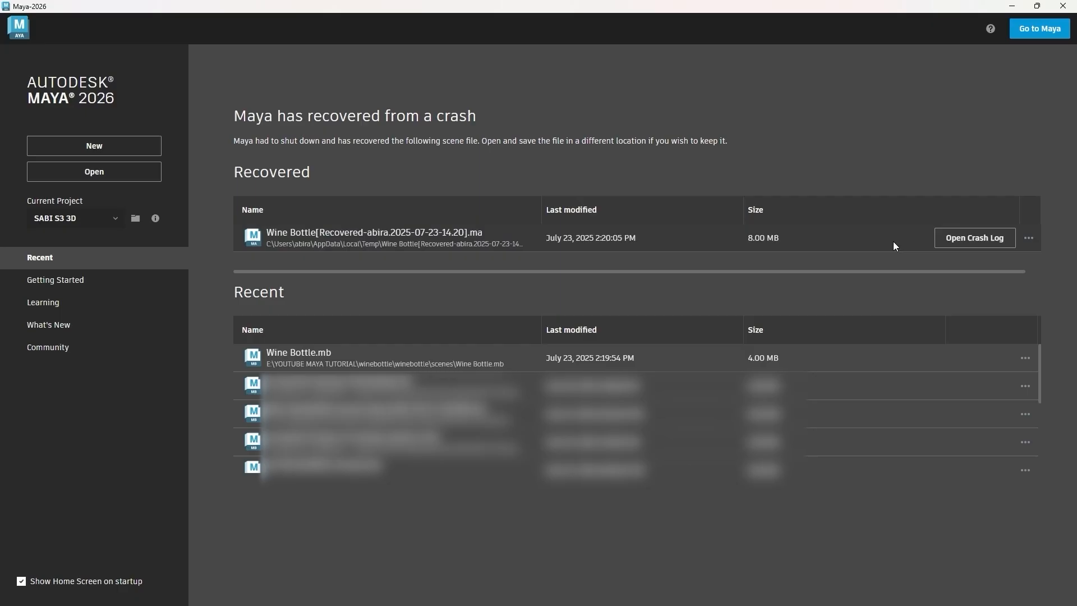
click(345, 236)
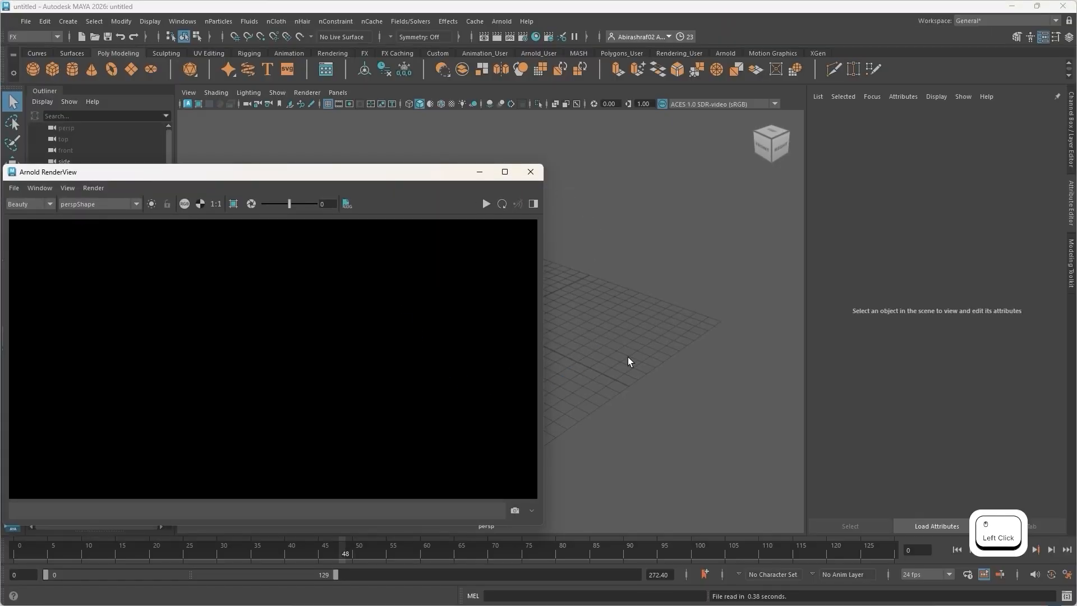
click(478, 174)
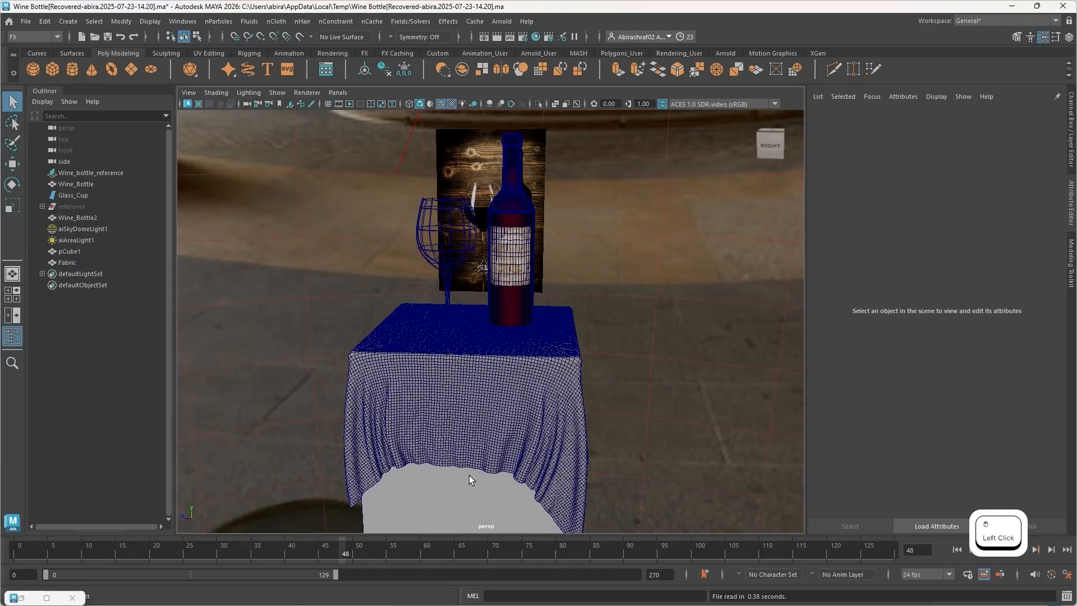
Select the Fabric tablecloth, restore the Arnold RenderView over the viewport and start an IPR render of the perspective camera.
scroll(476, 450, up, 7)
scroll(476, 449, down, 4)
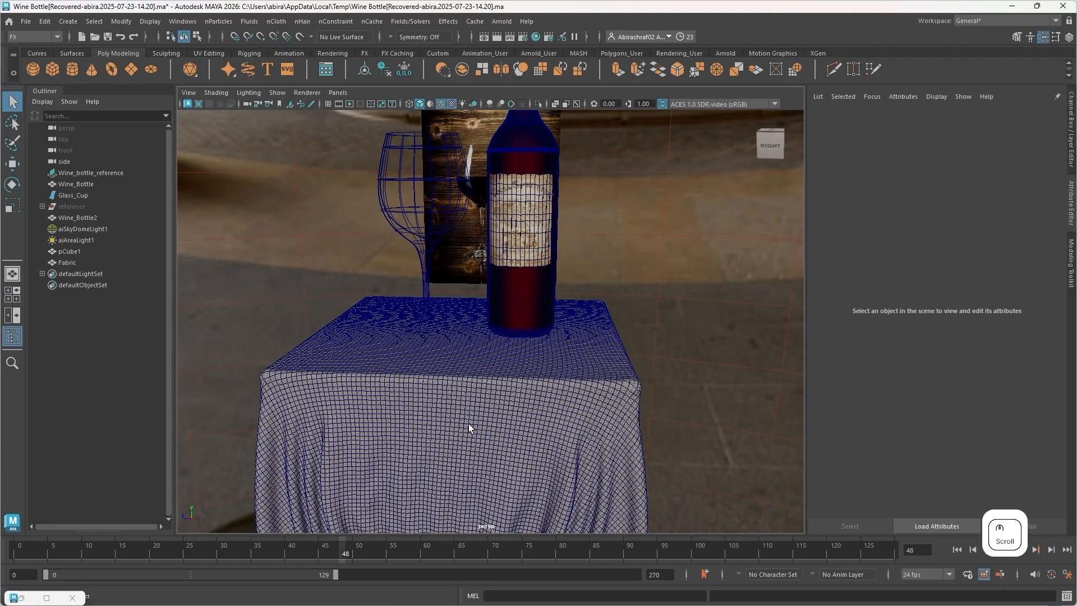
alt+drag(458, 446, 470, 408)
click(470, 408)
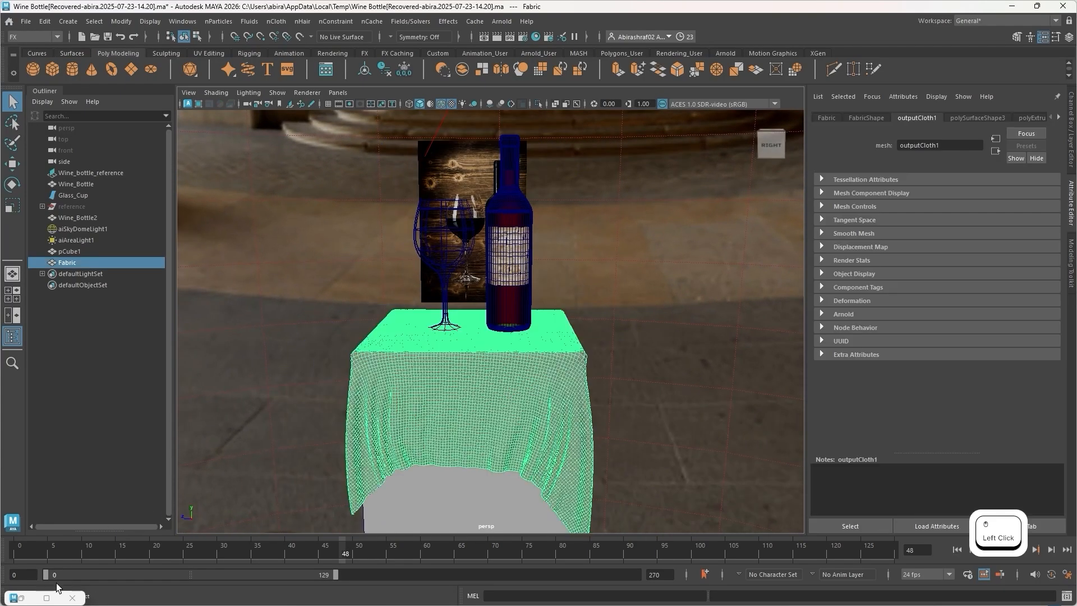
click(47, 598)
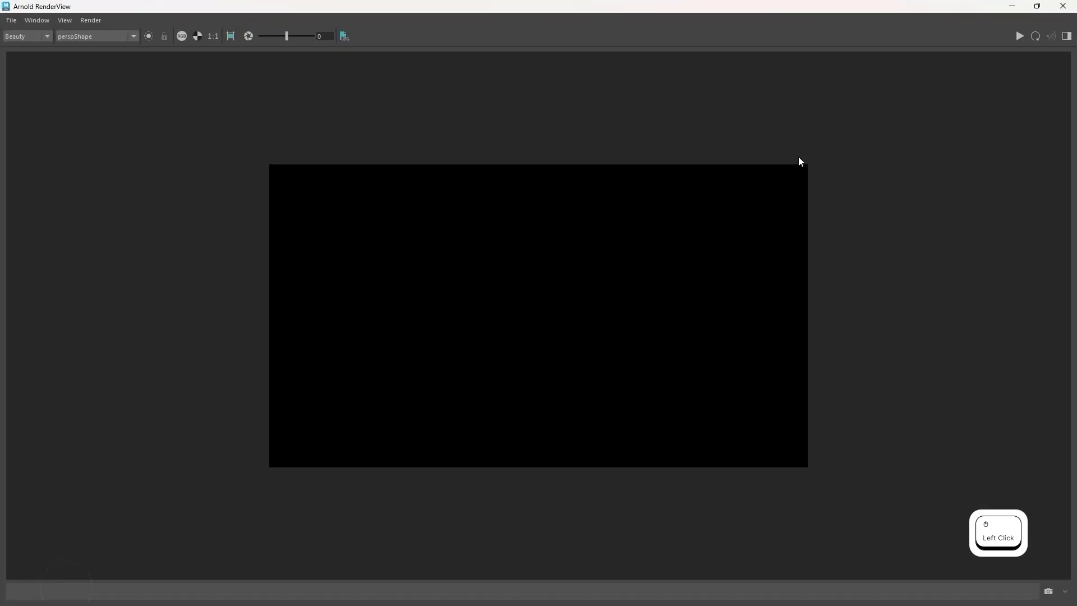
click(1039, 5)
drag(399, 177, 544, 149)
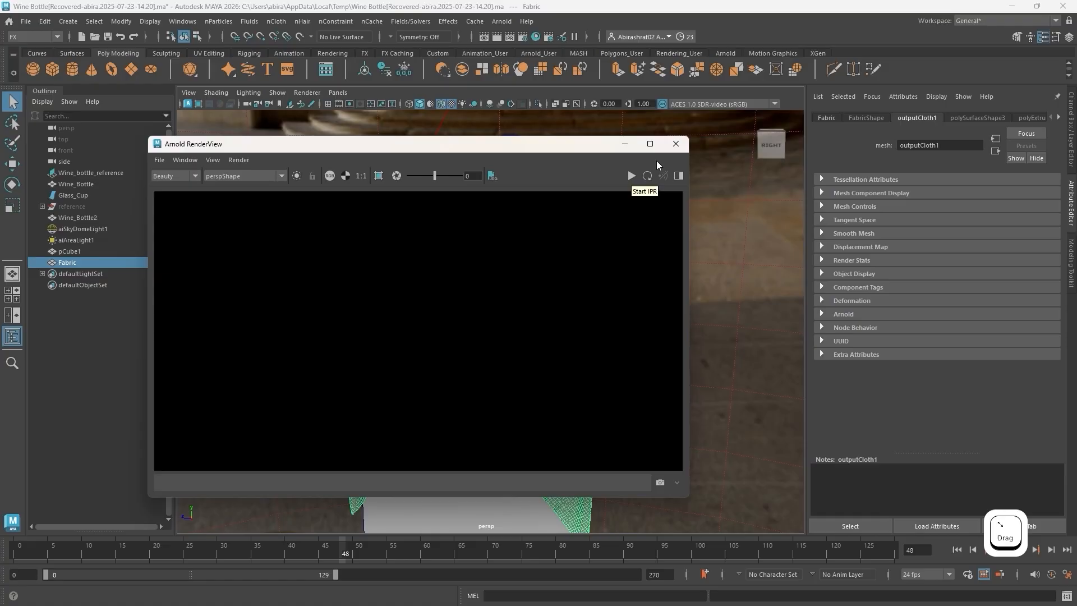
click(630, 176)
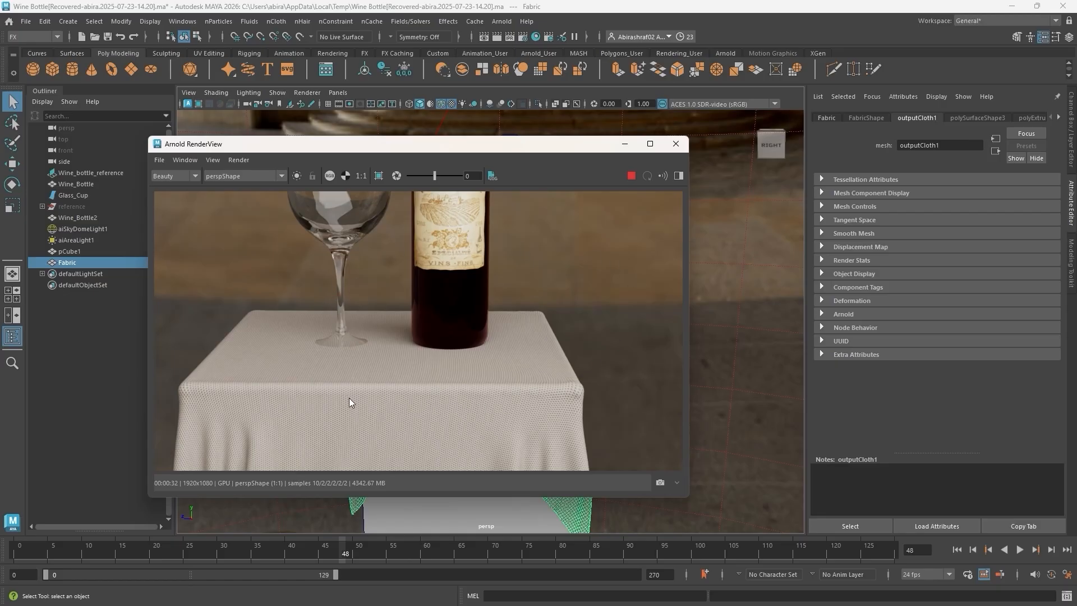
Examine the tablecloth's weave and folds in the live render, both as a whole and close up beside the bottle.
scroll(350, 402, up, 3)
scroll(355, 393, down, 4)
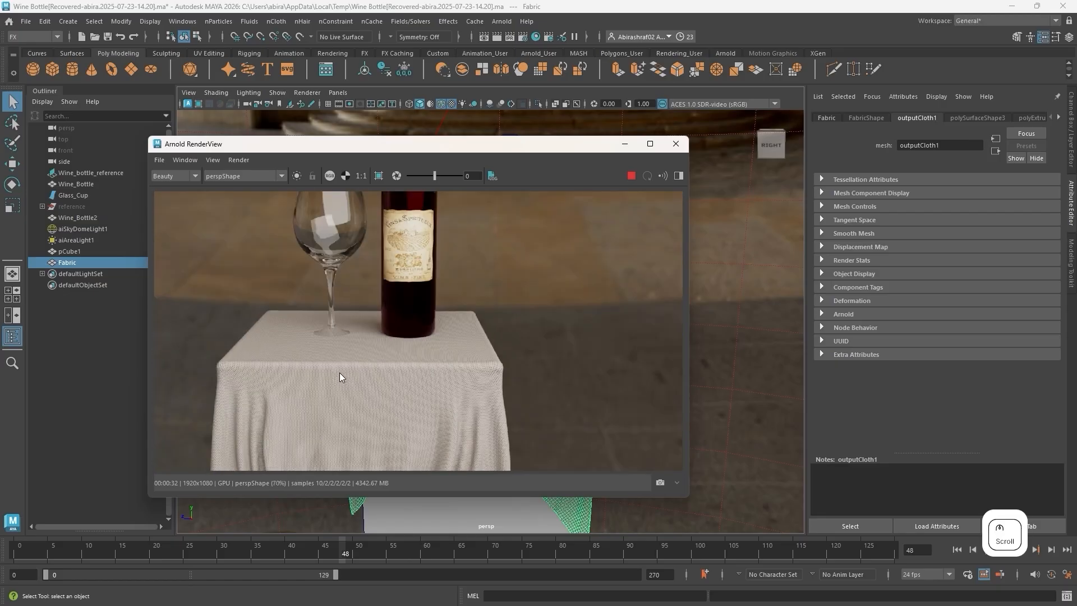
mouse_move(422, 377)
alt+mouse_down()
mouse_move(407, 389)
mouse_move(442, 387)
mouse_move(435, 392)
alt+mouse_up()
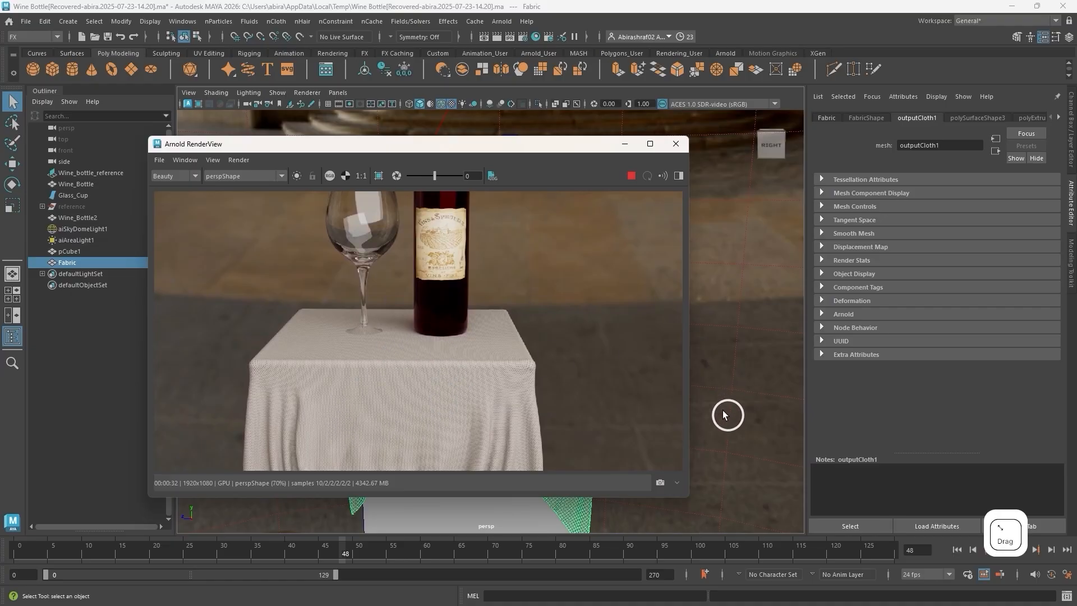
scroll(732, 415, up, 2)
scroll(735, 418, up, 5)
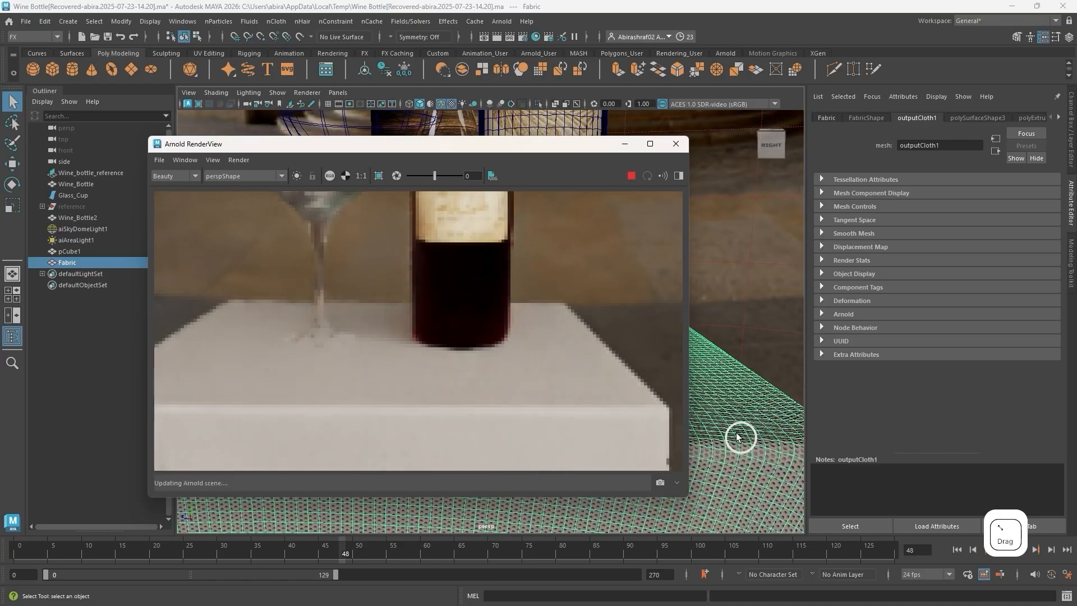
alt+middle_drag(739, 440, 742, 386)
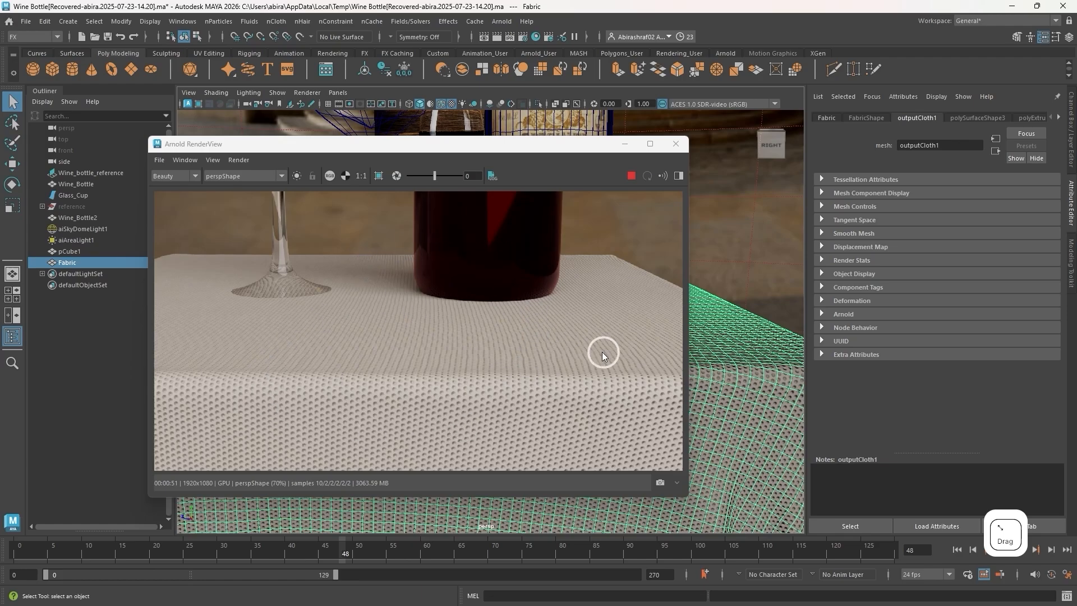
scroll(769, 373, down, 5)
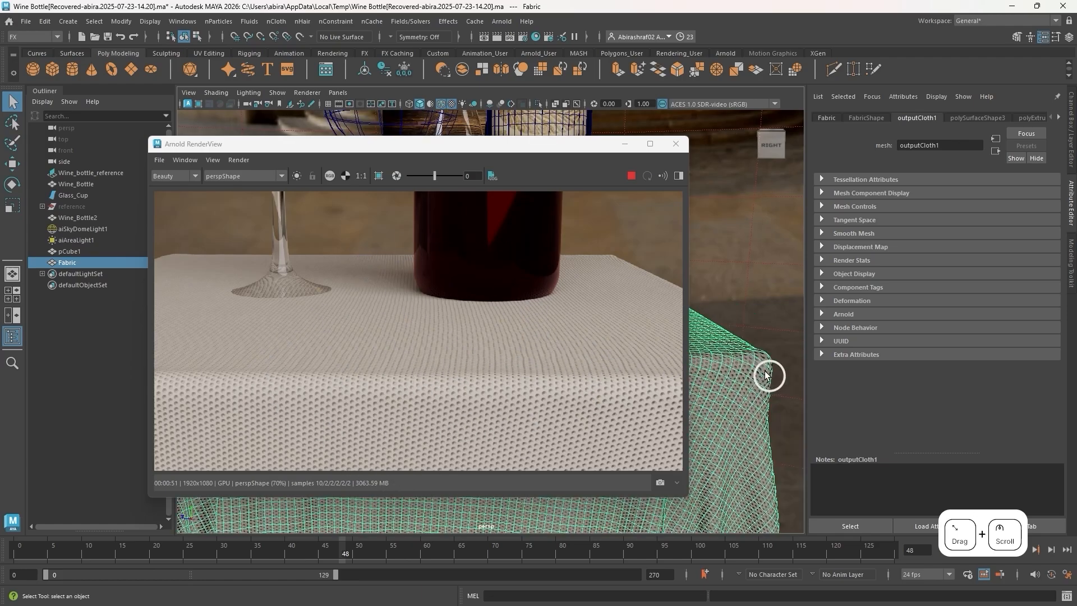